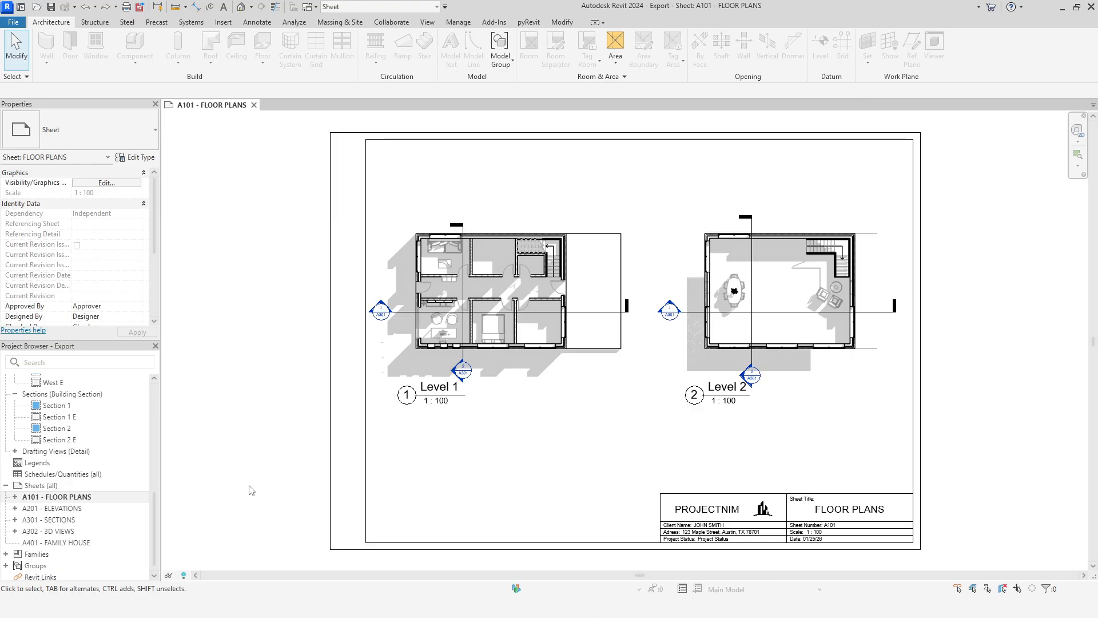
{"action": "left_click", "coordinate": [13, 25]}
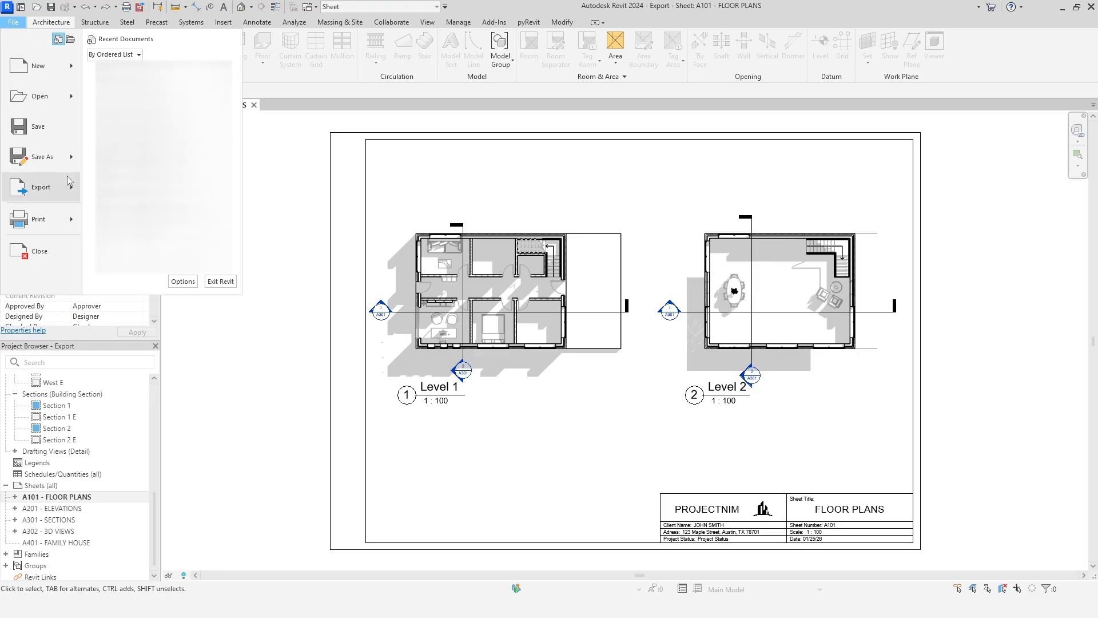
{"action": "mouse_move", "coordinate": [77, 185]}
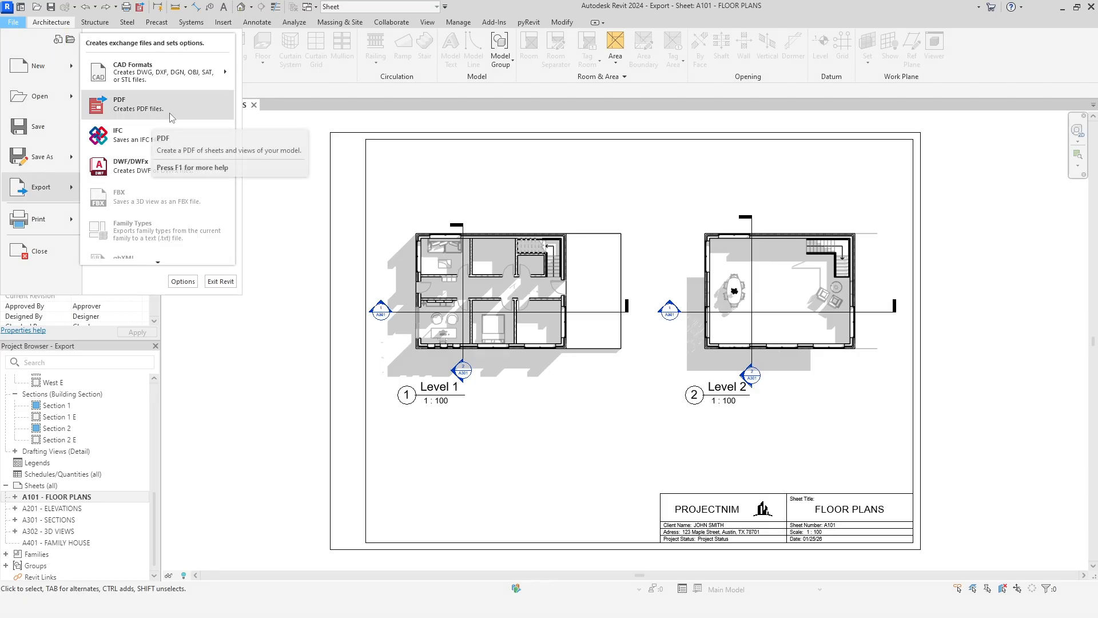
{"action": "mouse_move", "coordinate": [68, 221]}
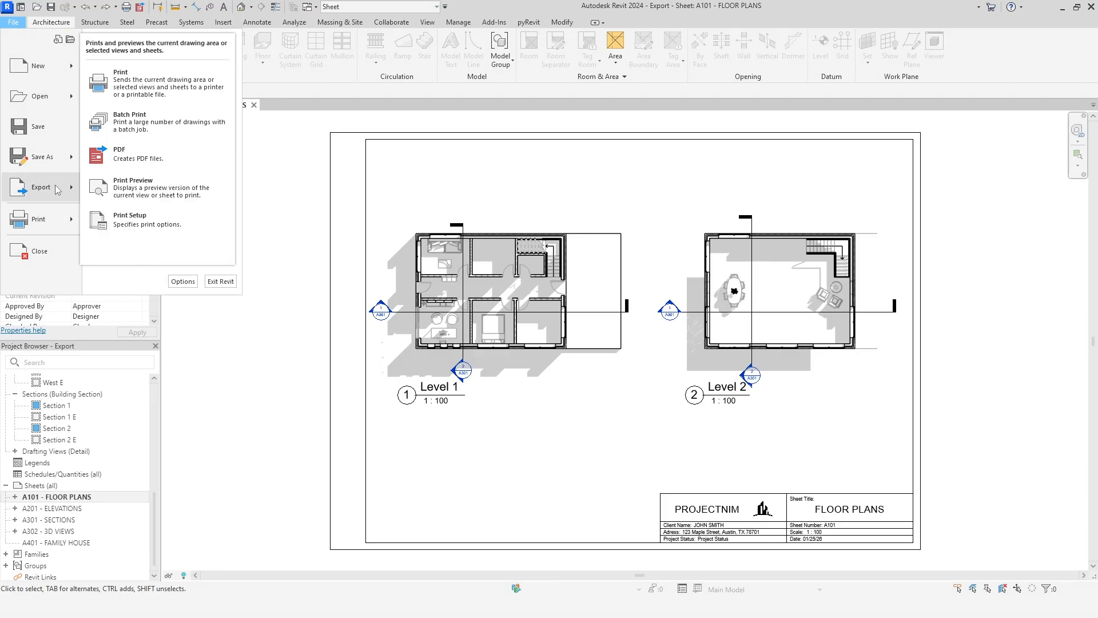
{"action": "left_click", "coordinate": [291, 207]}
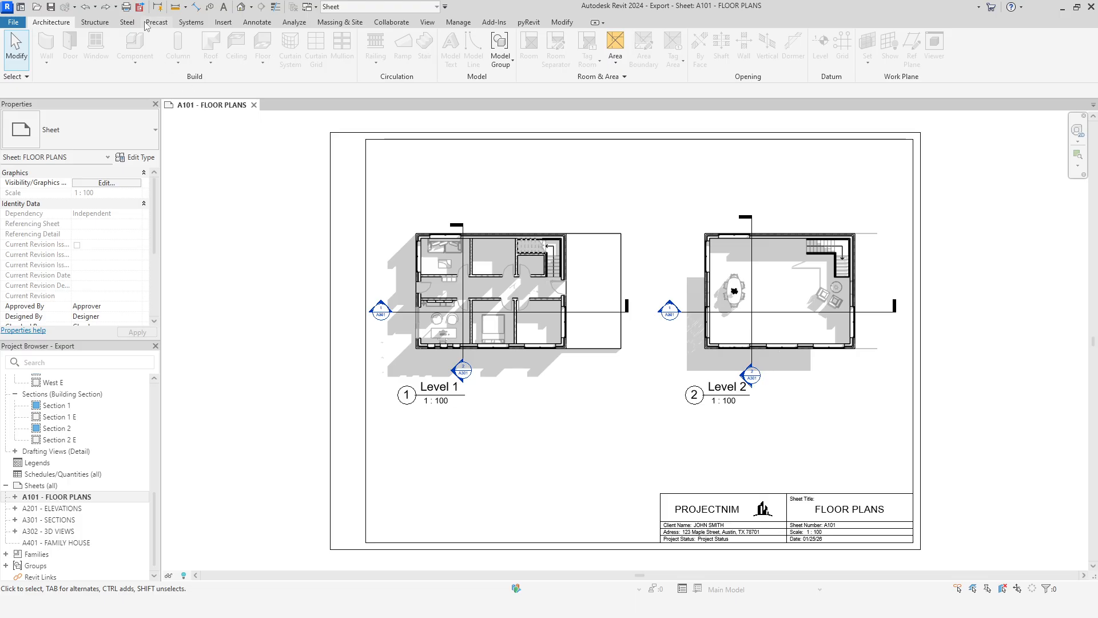
Step: Start a PDF export with the range set to selected views/sheets and open the view and sheet selection
{"action": "left_click", "coordinate": [140, 7]}
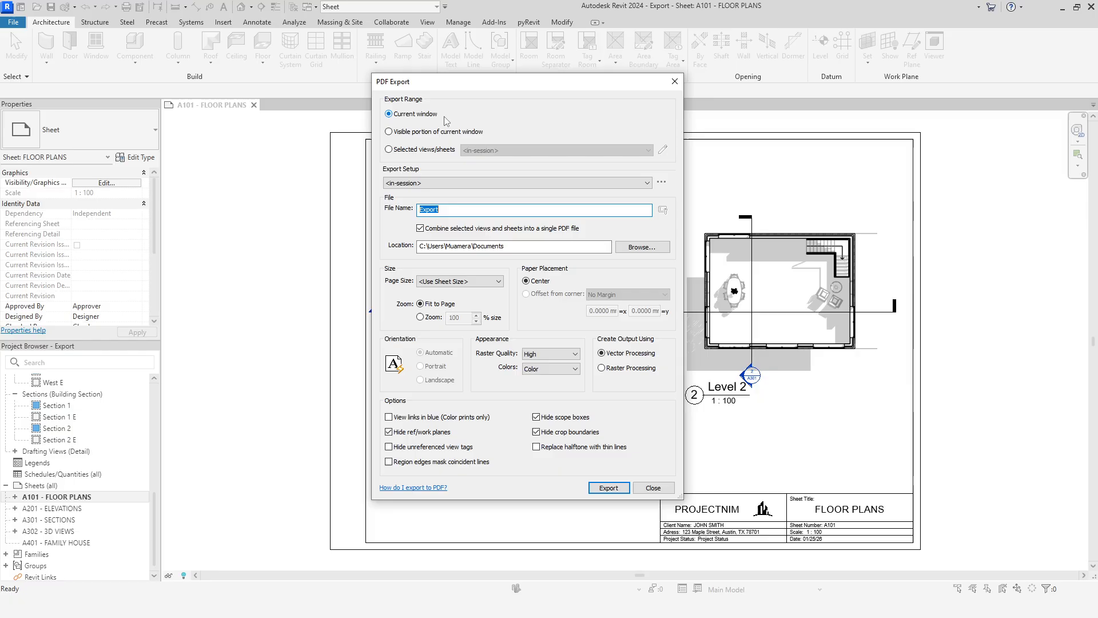
{"action": "left_click", "coordinate": [450, 132]}
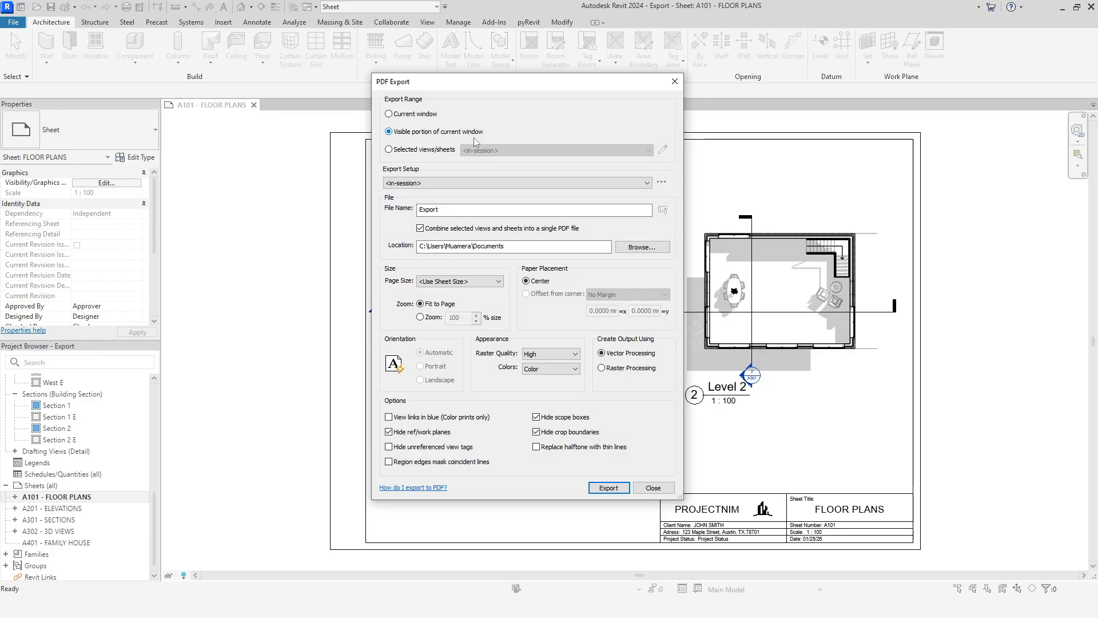
{"action": "left_click", "coordinate": [434, 152]}
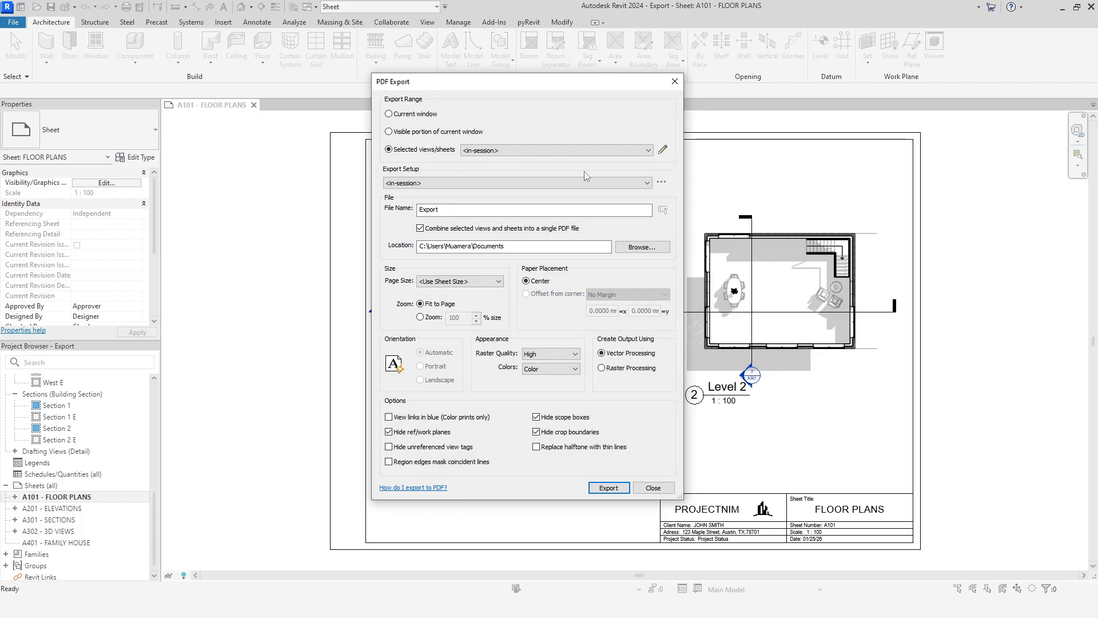
{"action": "left_click", "coordinate": [648, 151]}
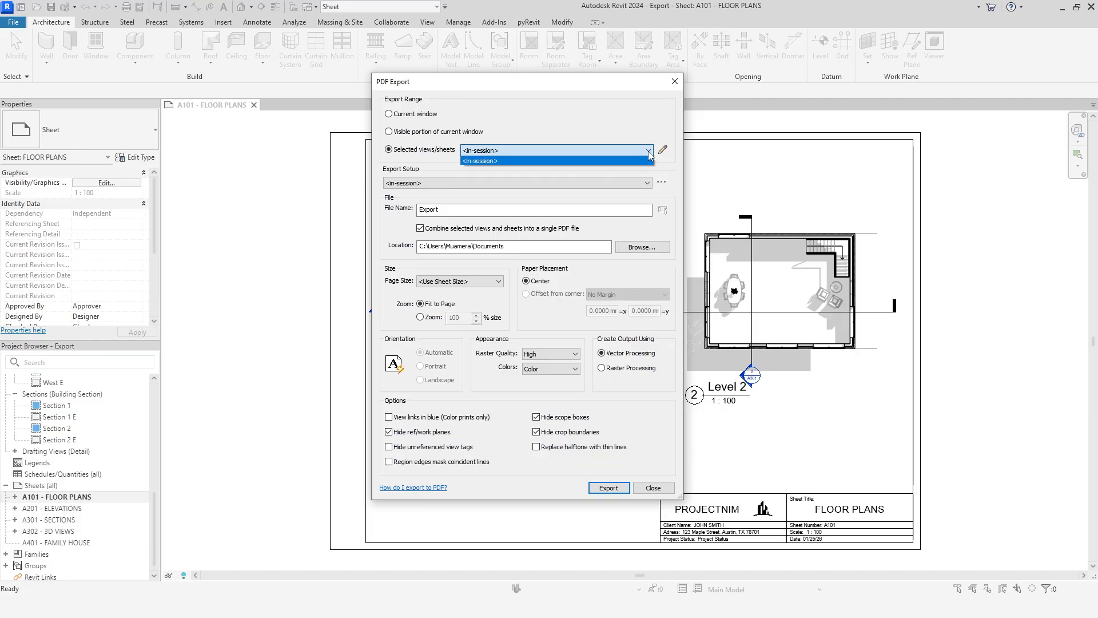
{"action": "left_click", "coordinate": [649, 152]}
{"action": "left_click", "coordinate": [663, 149]}
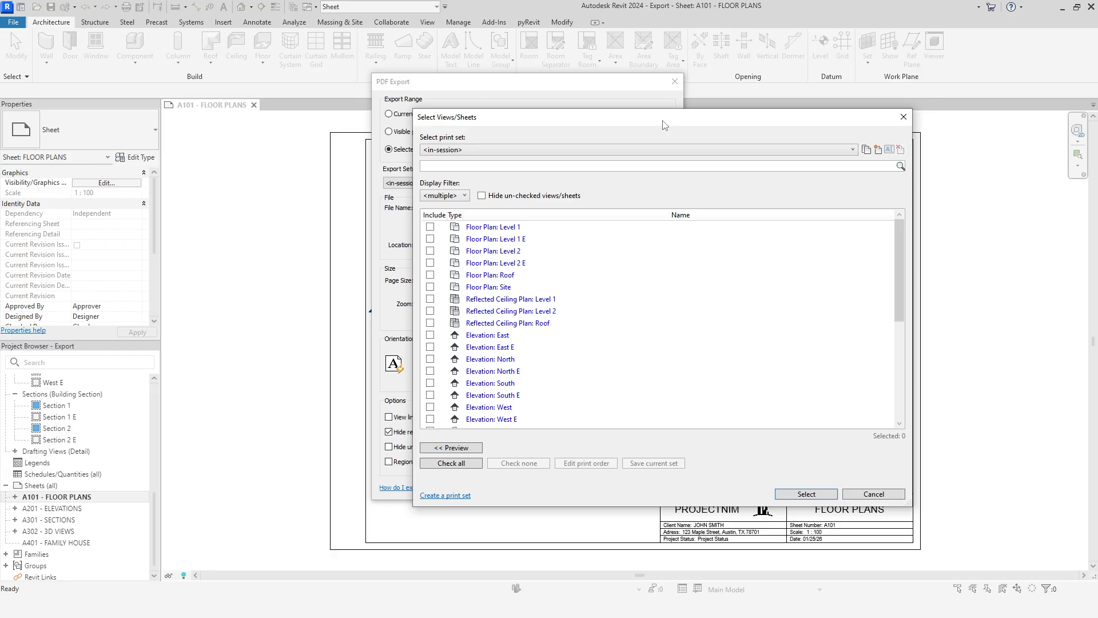
{"action": "left_click_drag", "start_coordinate": [661, 119], "coordinate": [647, 110]}
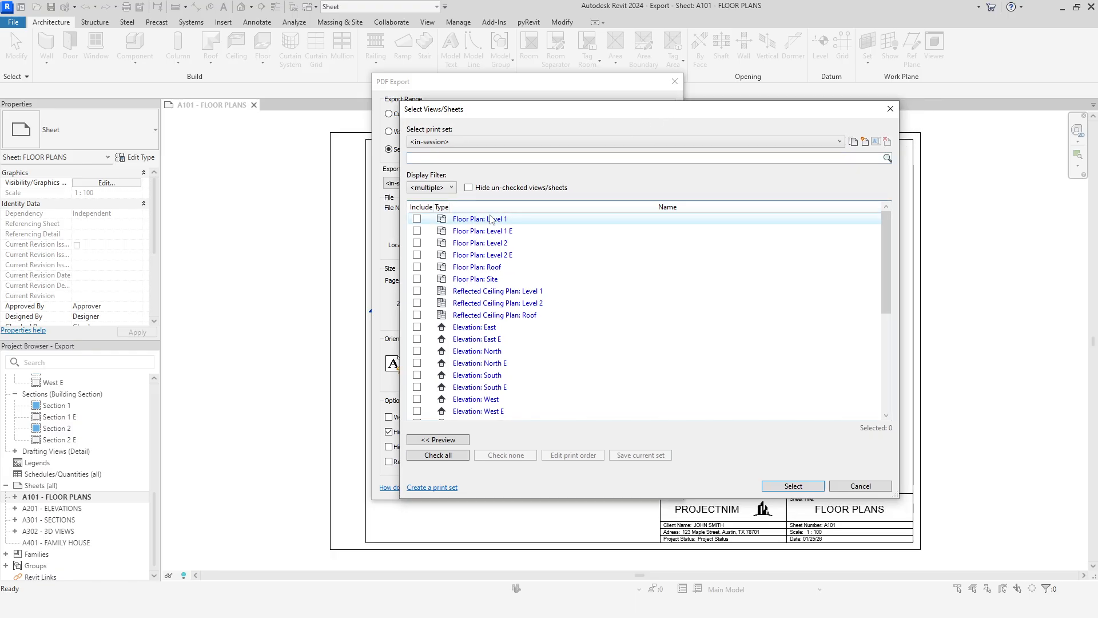
Step: Filter the view list to sheets only by excluding 2D views and 3D views
{"action": "scroll", "coordinate": [457, 246], "scroll_direction": "down", "scroll_amount": 5}
{"action": "scroll", "coordinate": [477, 401], "scroll_direction": "up", "scroll_amount": 6}
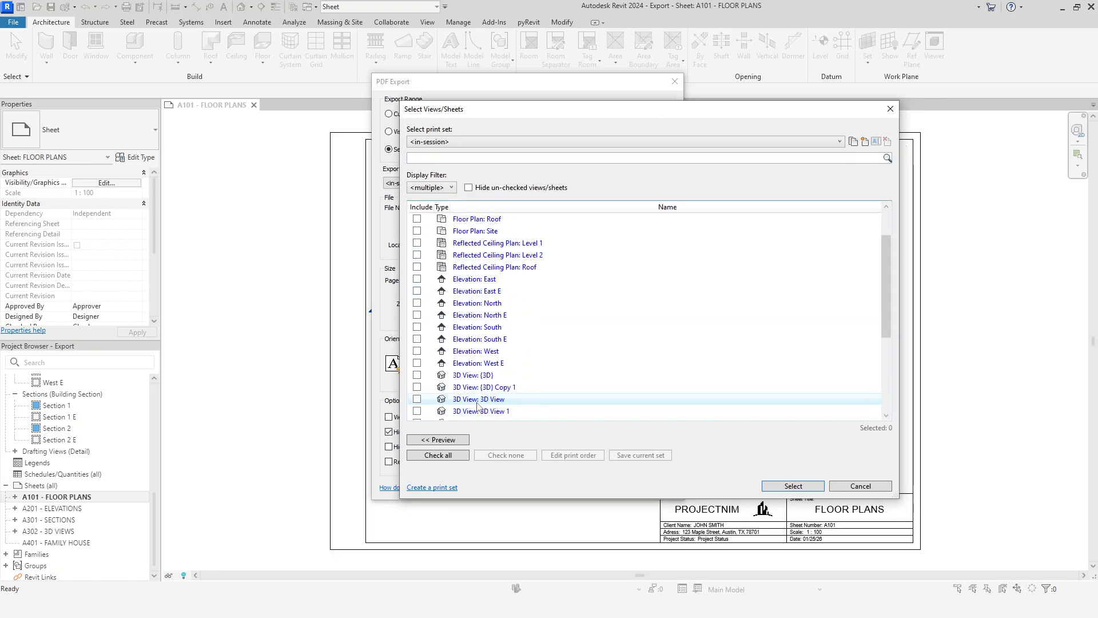
{"action": "left_click", "coordinate": [450, 188]}
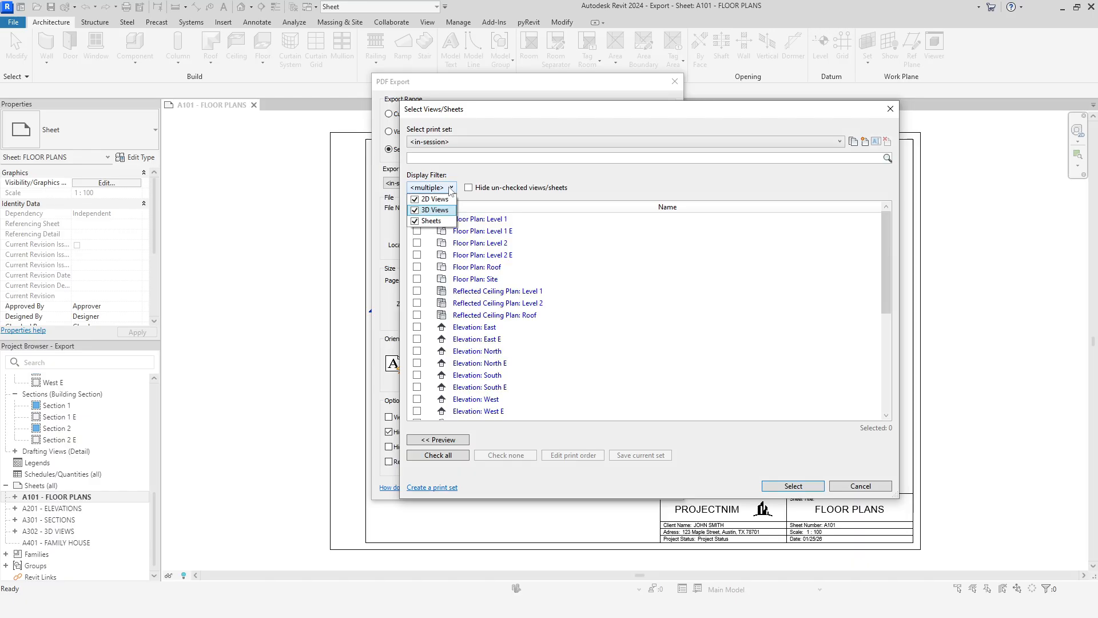
{"action": "left_click", "coordinate": [415, 199]}
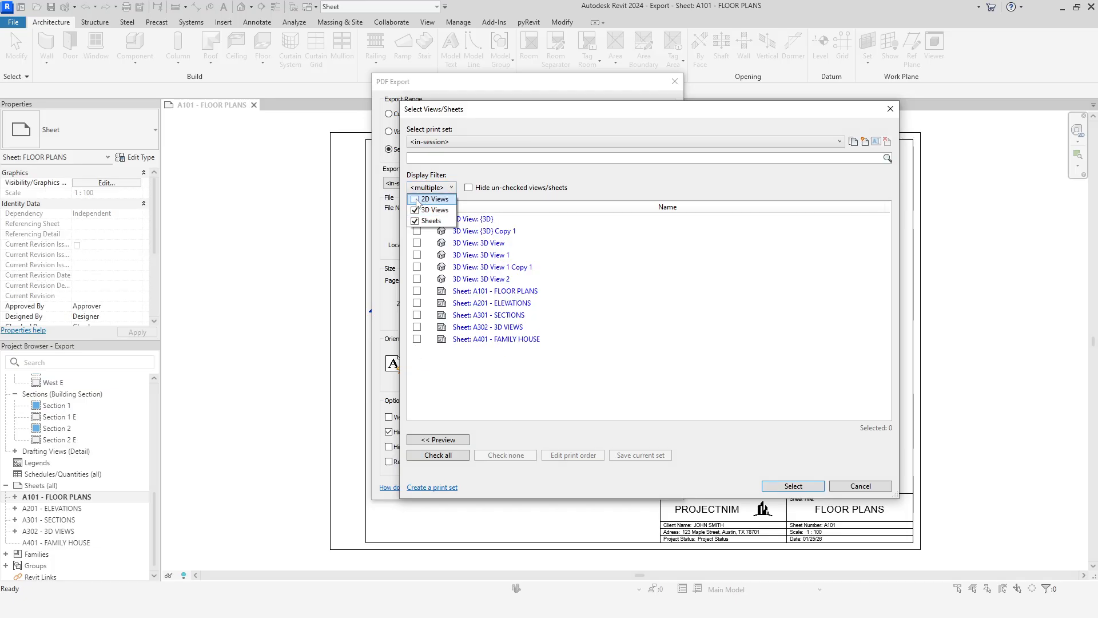
{"action": "left_click", "coordinate": [414, 210]}
{"action": "left_click", "coordinate": [479, 324]}
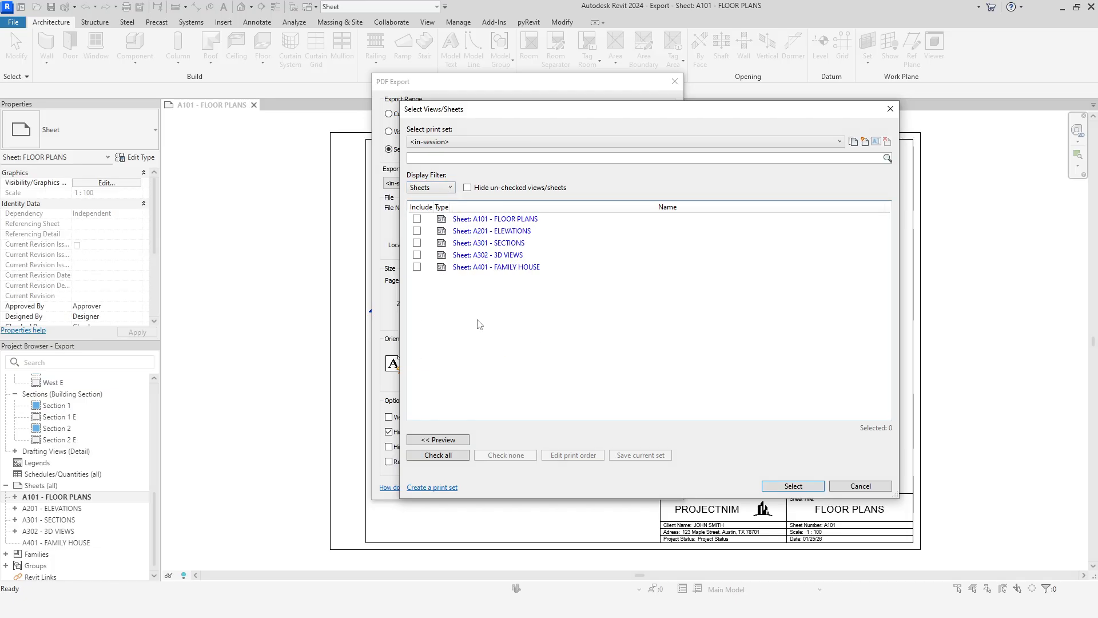
Step: Select all five sheets from A101 to A401 together, then include and exclude them as a group
{"action": "left_click", "coordinate": [470, 220]}
{"action": "left_click", "coordinate": [478, 269], "text": "shift"}
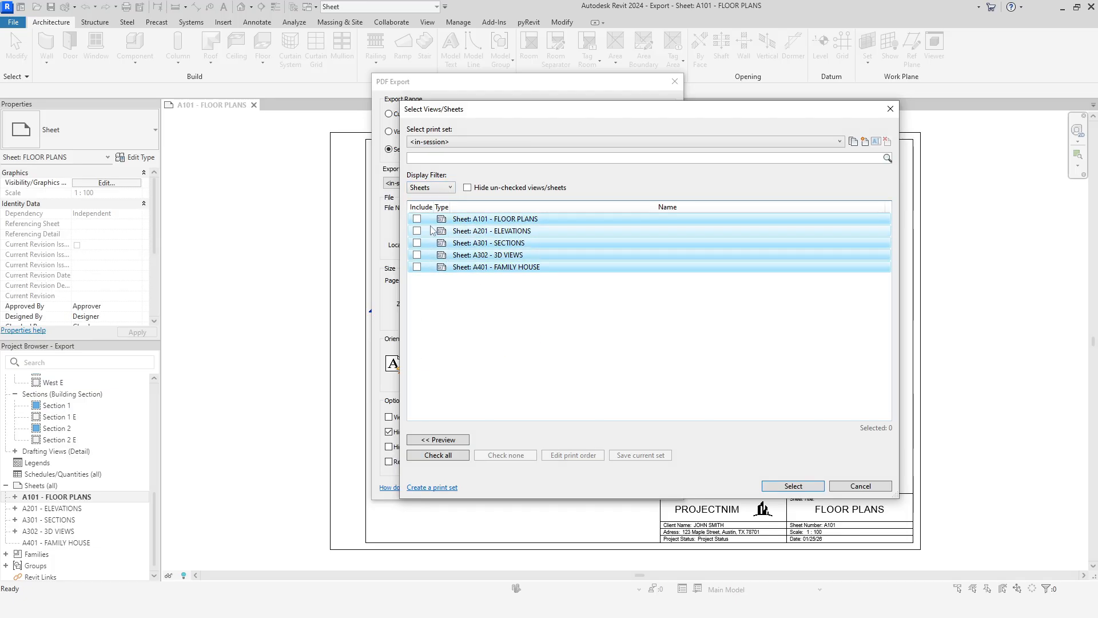
{"action": "left_click", "coordinate": [416, 219]}
{"action": "left_click", "coordinate": [417, 219]}
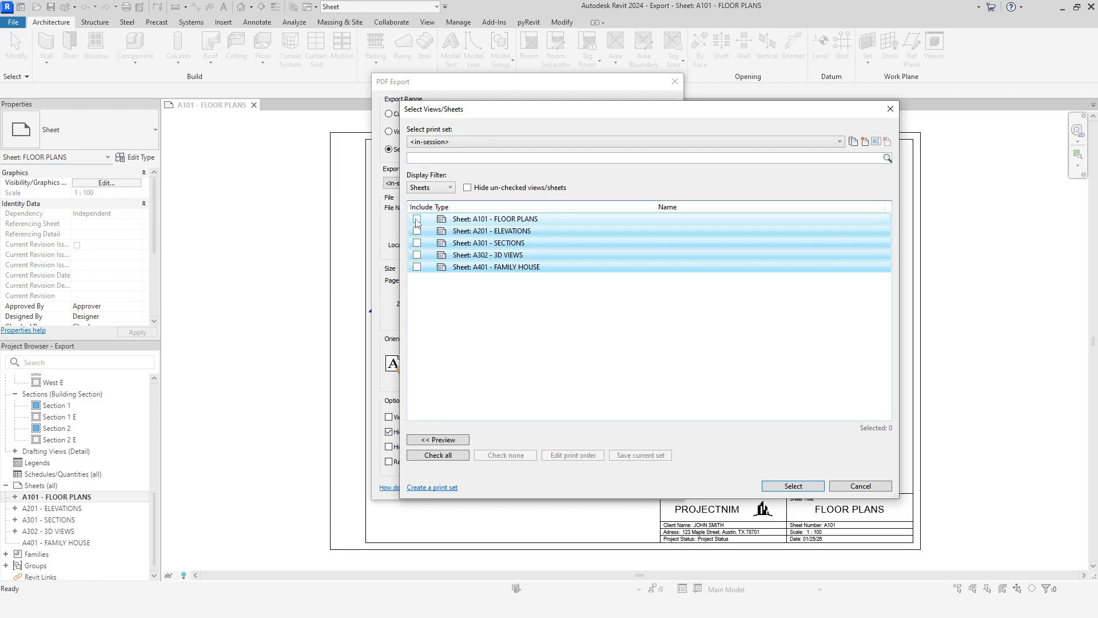
Step: Restore 2D views and 3D views in the display filter
{"action": "left_click", "coordinate": [441, 188]}
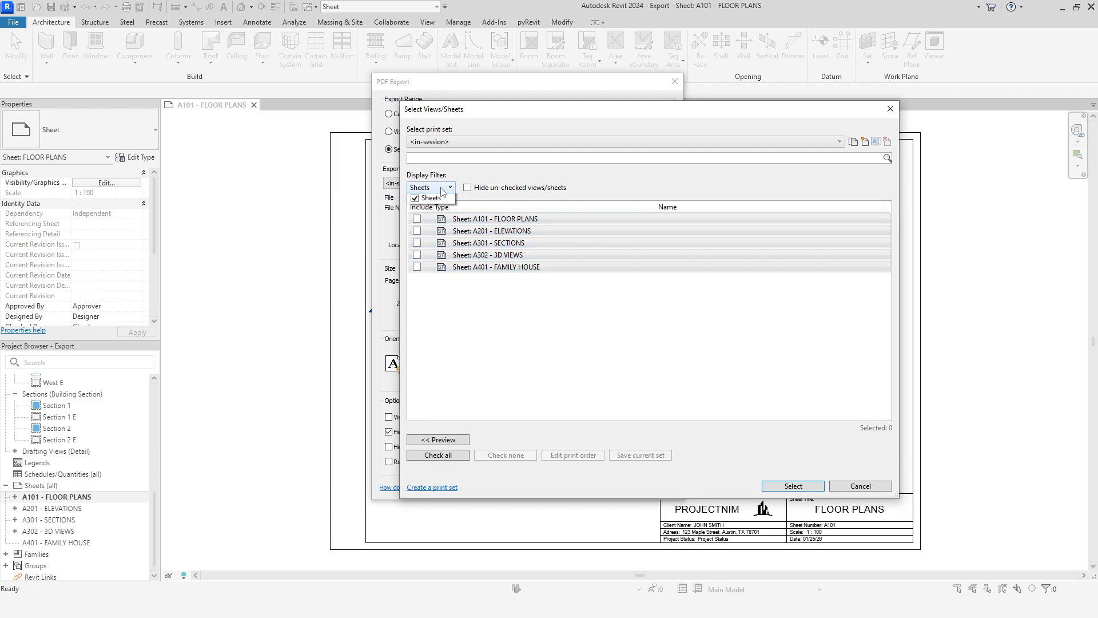
{"action": "left_click", "coordinate": [415, 209]}
{"action": "left_click", "coordinate": [416, 199]}
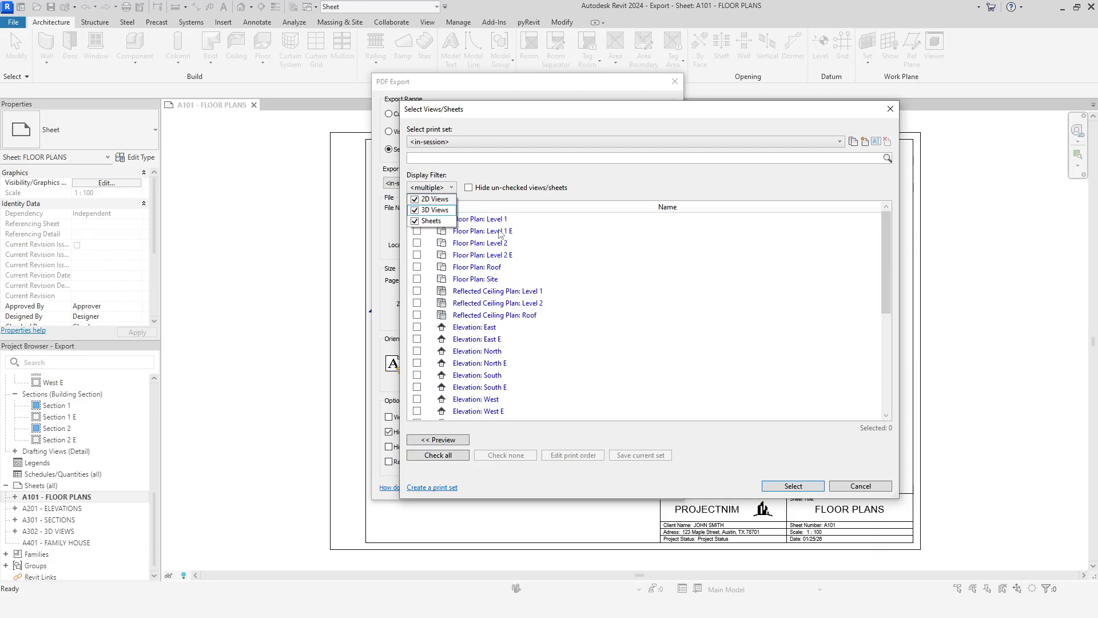
{"action": "left_click", "coordinate": [527, 178]}
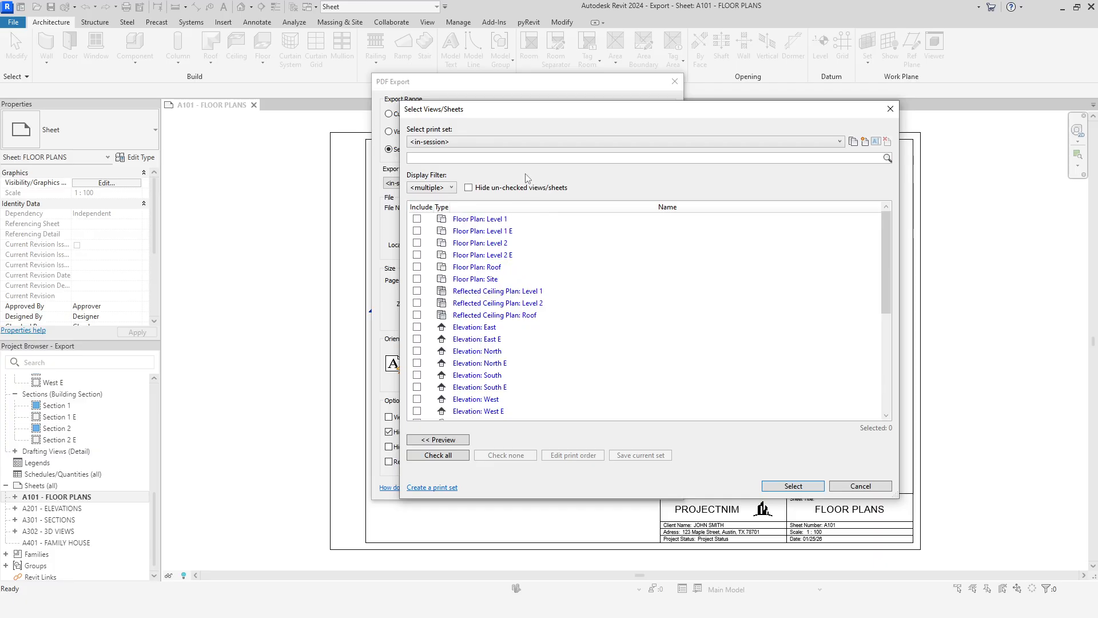
Step: Include the floor plans Level 1 and Level 1 E and hide the un-checked views/sheets
{"action": "left_click", "coordinate": [417, 218]}
{"action": "left_click", "coordinate": [417, 230]}
{"action": "left_click", "coordinate": [468, 187]}
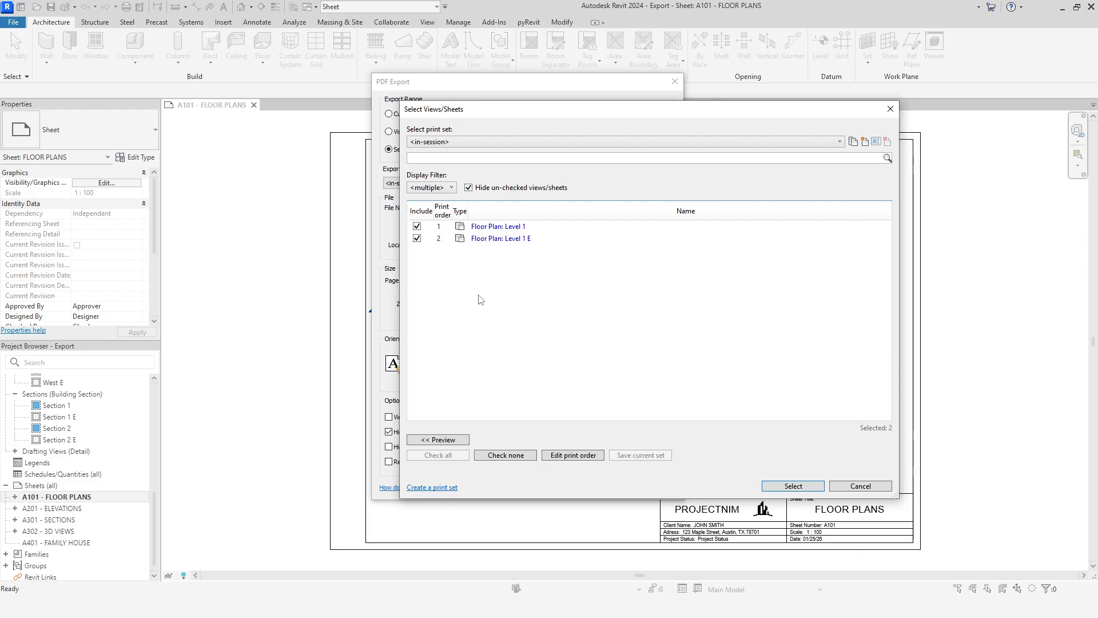
Step: Exclude both Level 1 floor plans and show the un-checked views/sheets again
{"action": "left_click", "coordinate": [417, 238]}
{"action": "left_click", "coordinate": [417, 226]}
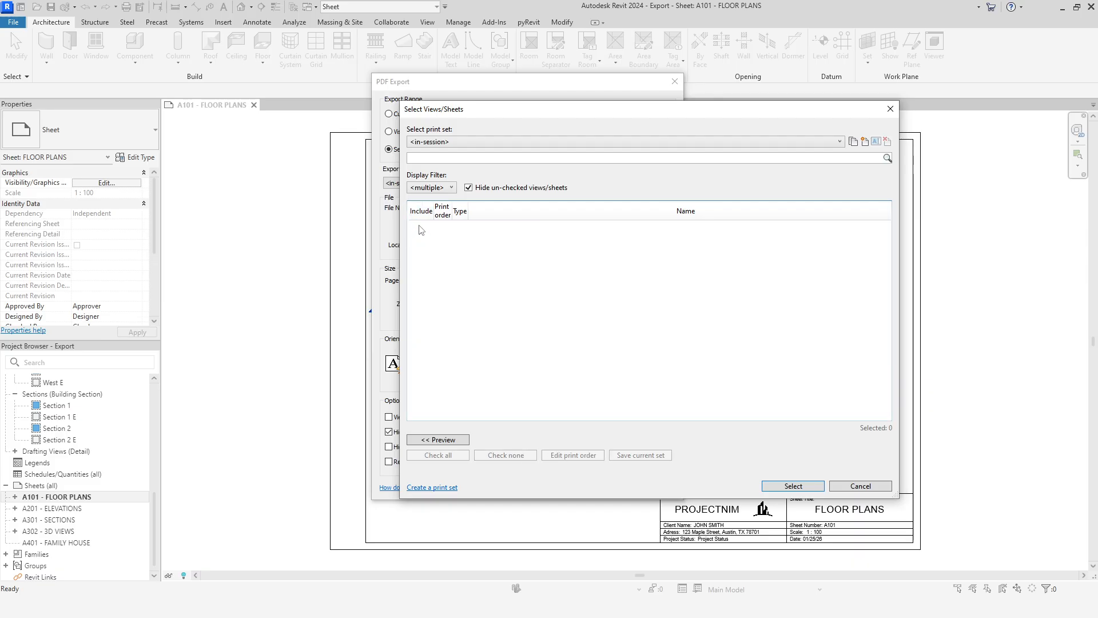
{"action": "left_click", "coordinate": [468, 187]}
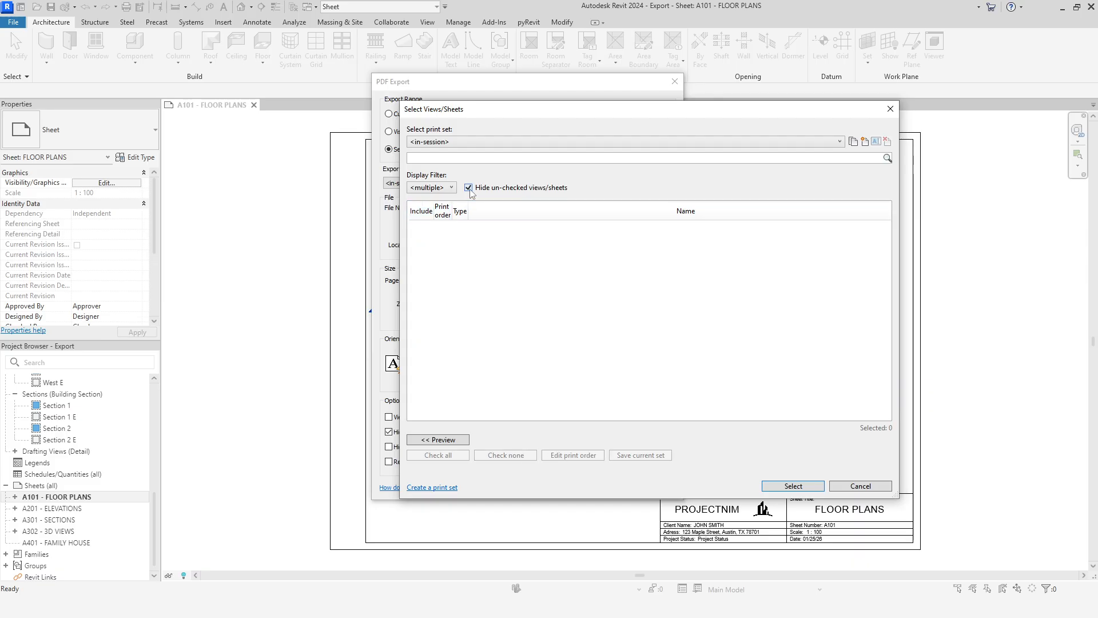
Step: Preview the floor plan Level 1 and examine it up close
{"action": "left_click", "coordinate": [471, 220]}
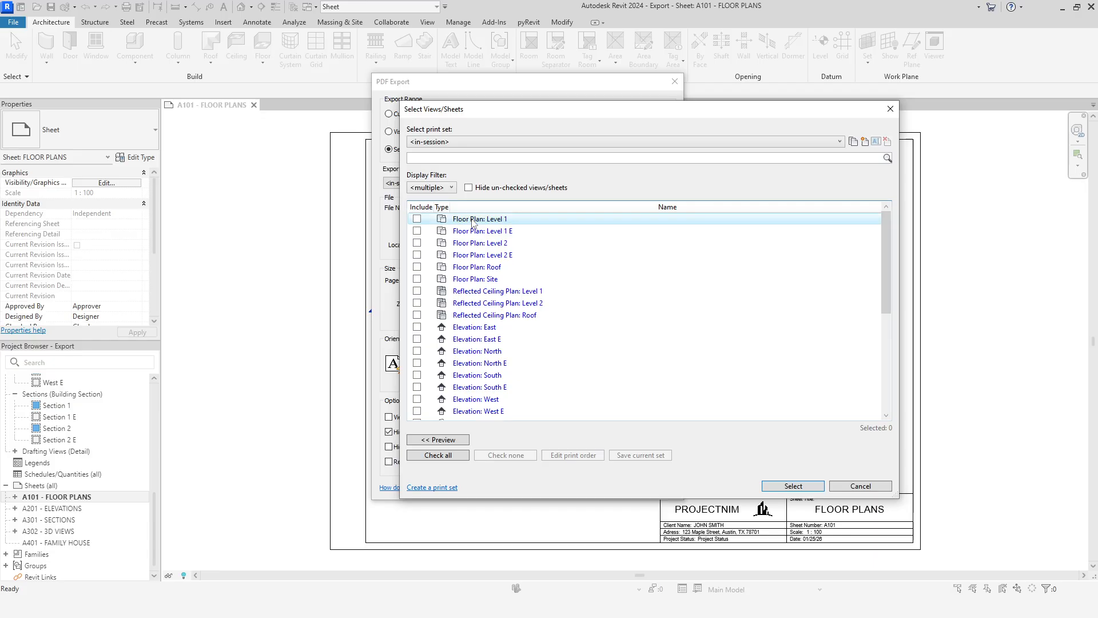
{"action": "left_click", "coordinate": [446, 440]}
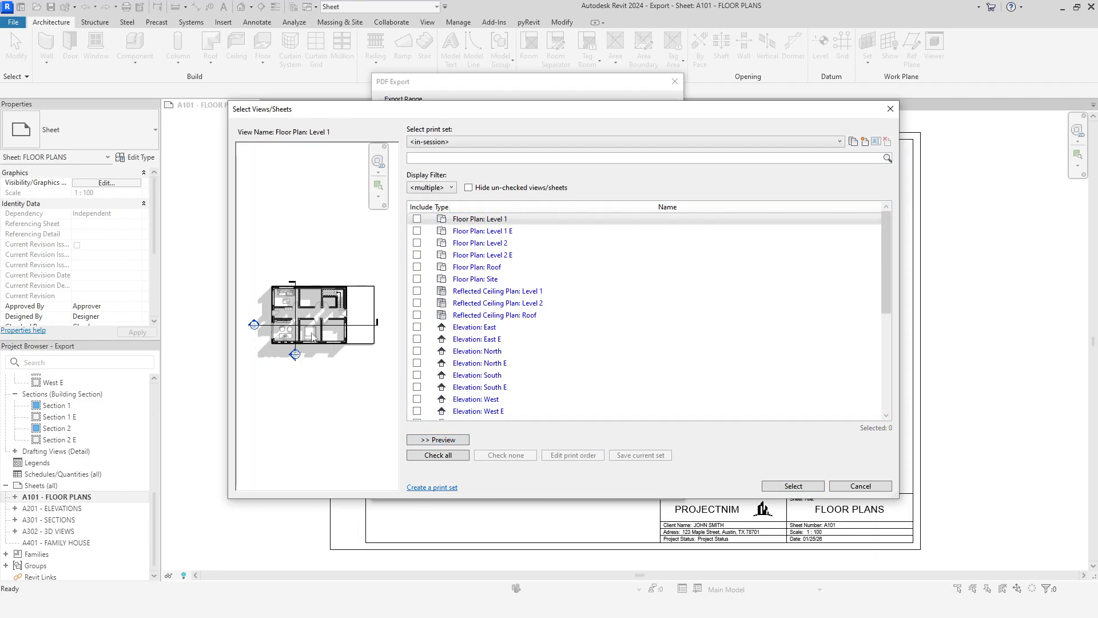
{"action": "scroll", "coordinate": [312, 338], "scroll_direction": "up", "scroll_amount": 4}
{"action": "scroll", "coordinate": [312, 338], "scroll_direction": "down", "scroll_amount": 2}
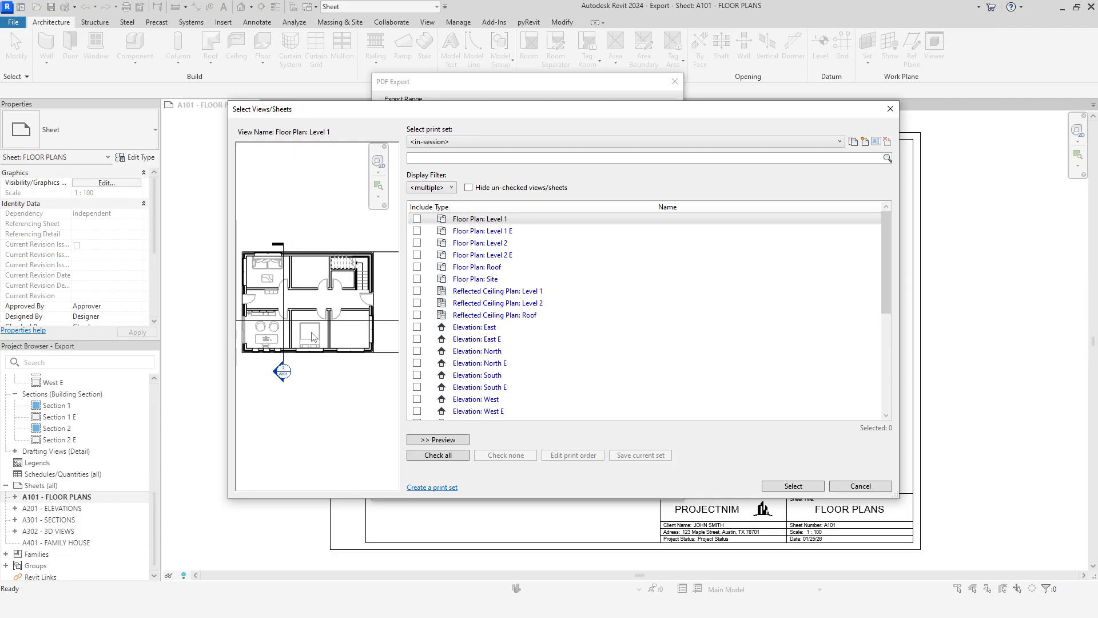
Step: Preview sheet A101 - FLOOR PLANS and examine its two plans and title block
{"action": "scroll", "coordinate": [512, 317], "scroll_direction": "down", "scroll_amount": 2}
{"action": "scroll", "coordinate": [512, 317], "scroll_direction": "down", "scroll_amount": 4}
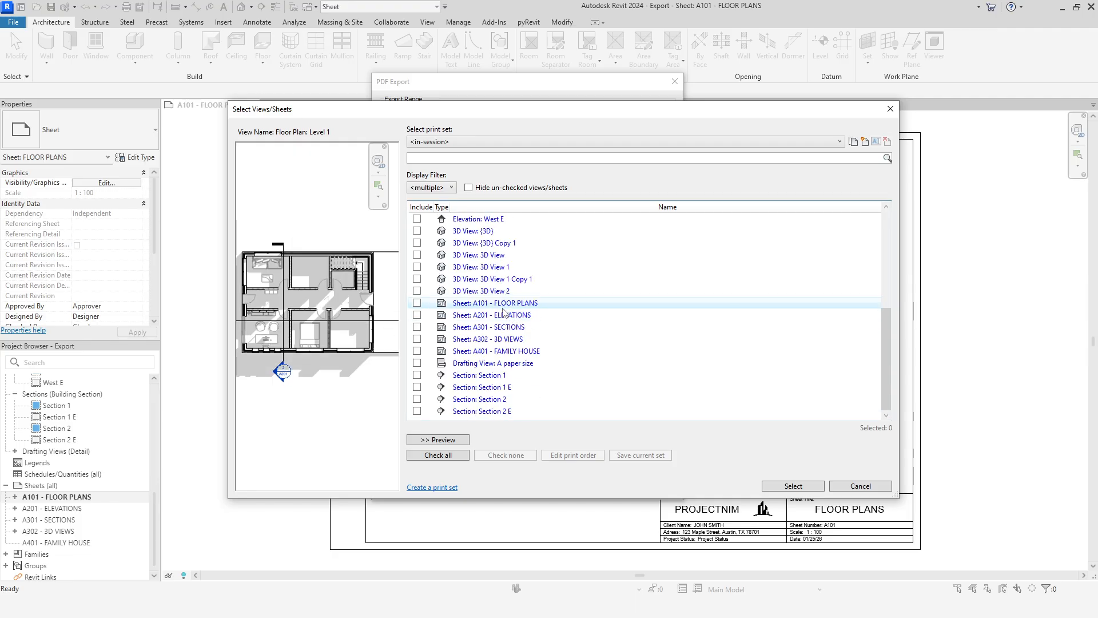
{"action": "left_click", "coordinate": [503, 307]}
{"action": "scroll", "coordinate": [285, 313], "scroll_direction": "up", "scroll_amount": 5}
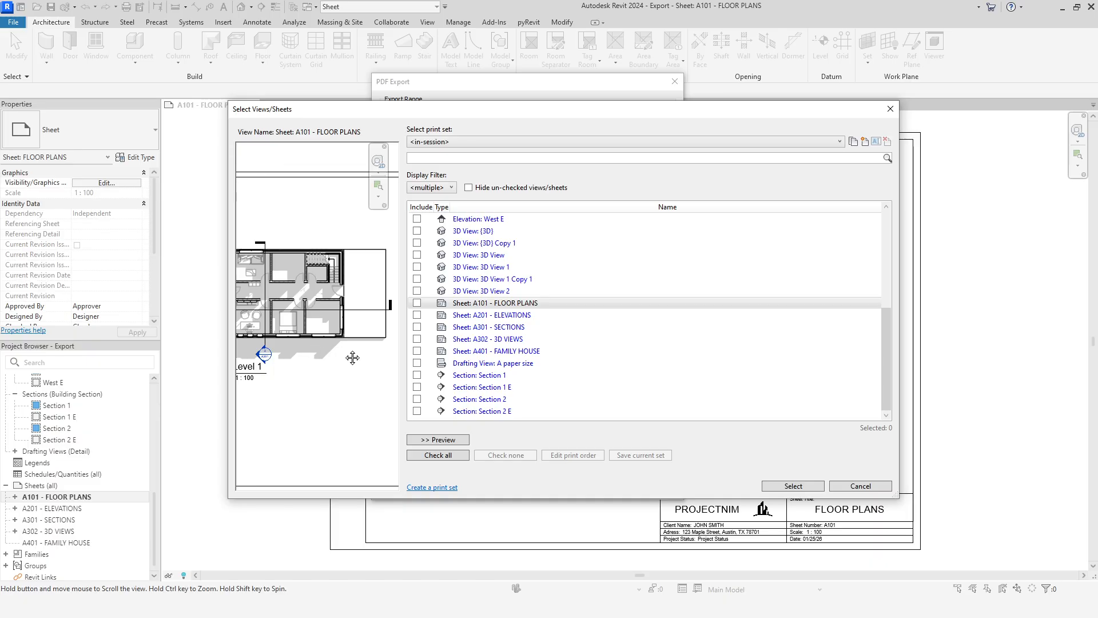
{"action": "middle_click_drag", "start_coordinate": [354, 360], "coordinate": [247, 313]}
{"action": "middle_click_drag", "start_coordinate": [365, 336], "coordinate": [302, 360]}
{"action": "middle_click_drag", "start_coordinate": [365, 388], "coordinate": [316, 408]}
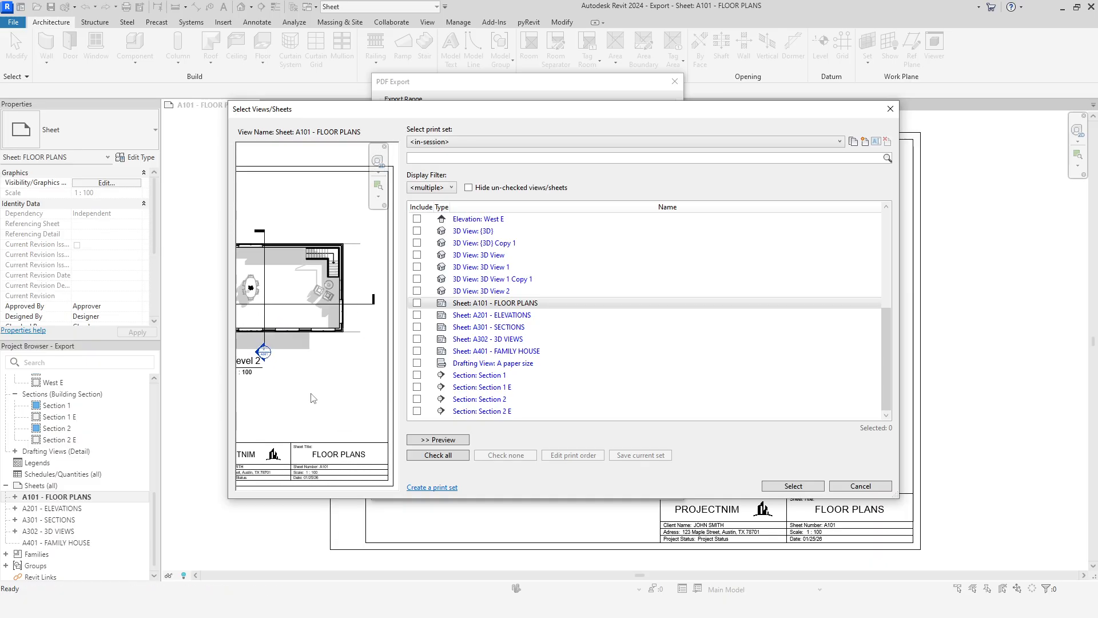
{"action": "scroll", "coordinate": [311, 398], "scroll_direction": "down", "scroll_amount": 5}
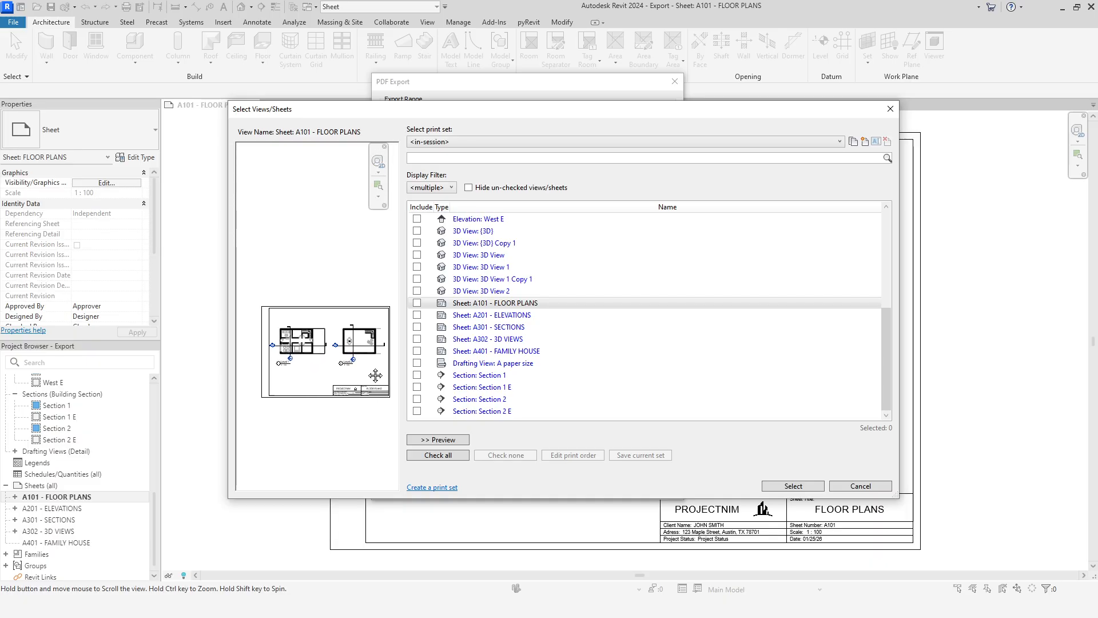
{"action": "middle_click_drag", "start_coordinate": [375, 375], "coordinate": [363, 361]}
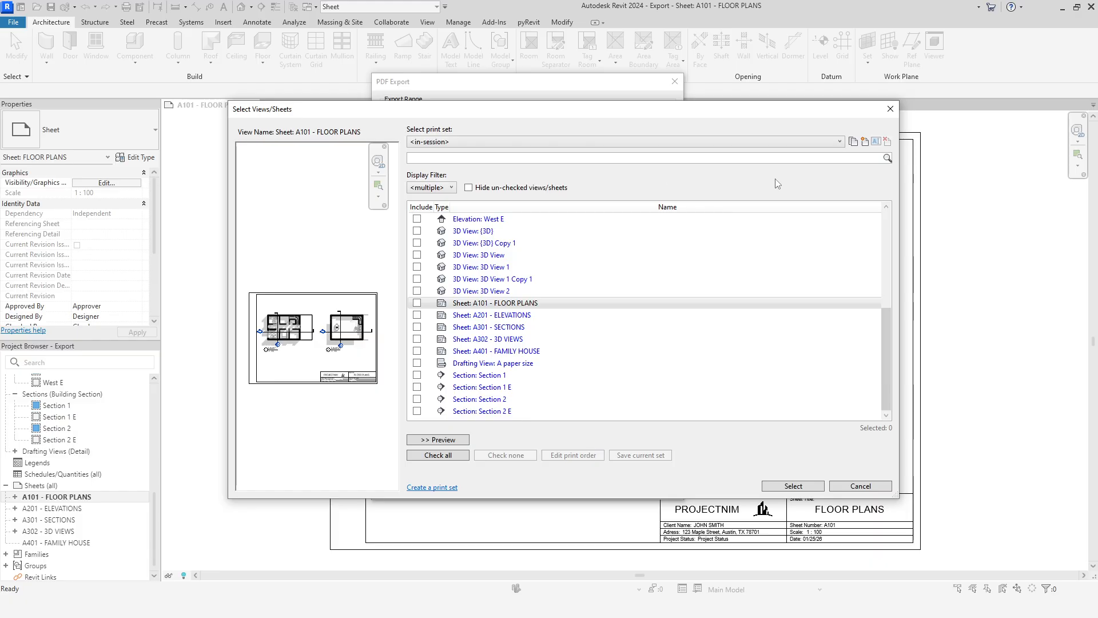
Step: Create a new print set named Set 1 - FOR BUILDING
{"action": "left_click", "coordinate": [864, 141]}
{"action": "left_click", "coordinate": [558, 294]}
{"action": "type", "text": "- FOR BUILDING"}
{"action": "left_click", "coordinate": [546, 318]}
Step: Include sheets A101 - FLOOR PLANS and A201 - ELEVATIONS in the print set, save it, and collapse the preview
{"action": "scroll", "coordinate": [529, 303], "scroll_direction": "up", "scroll_amount": 1}
{"action": "scroll", "coordinate": [529, 302], "scroll_direction": "down", "scroll_amount": 1}
{"action": "scroll", "coordinate": [529, 303], "scroll_direction": "up", "scroll_amount": 5}
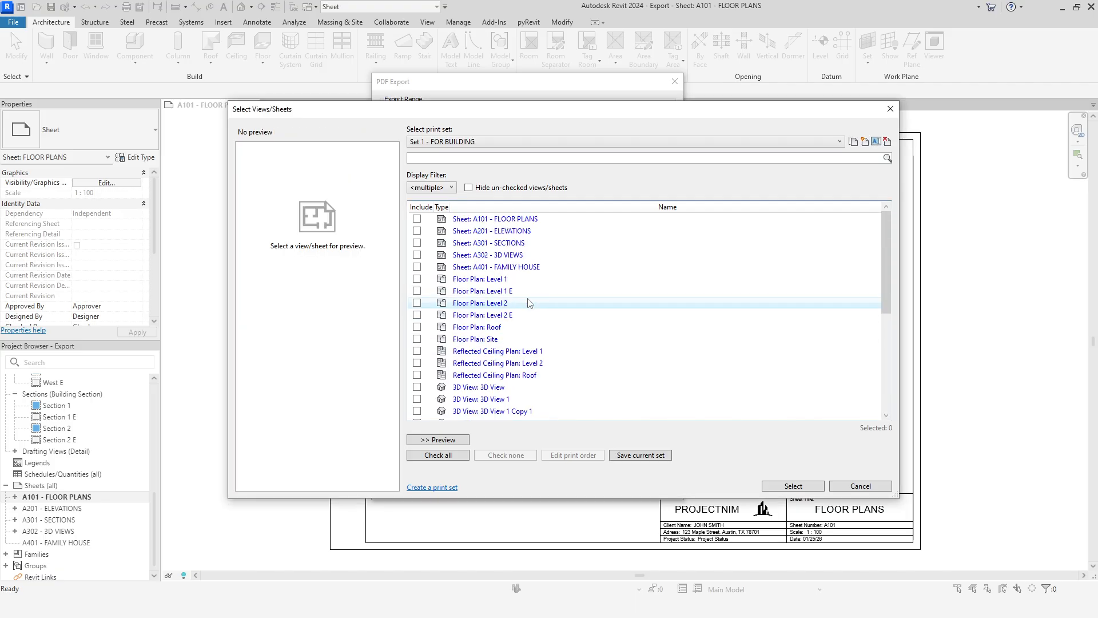
{"action": "left_click", "coordinate": [416, 220]}
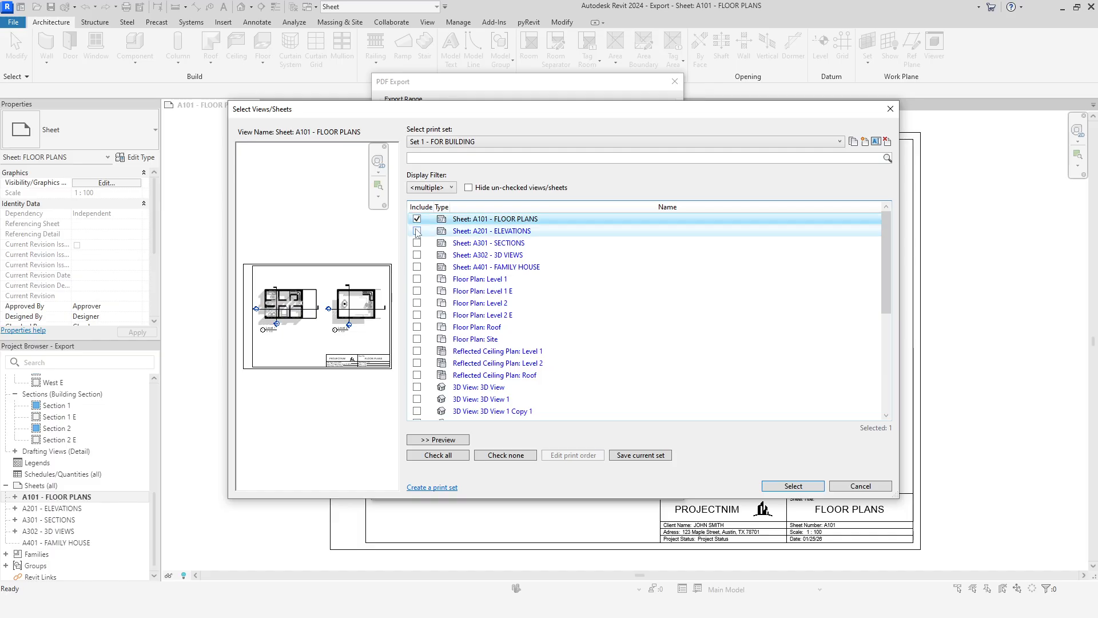
{"action": "left_click", "coordinate": [417, 231]}
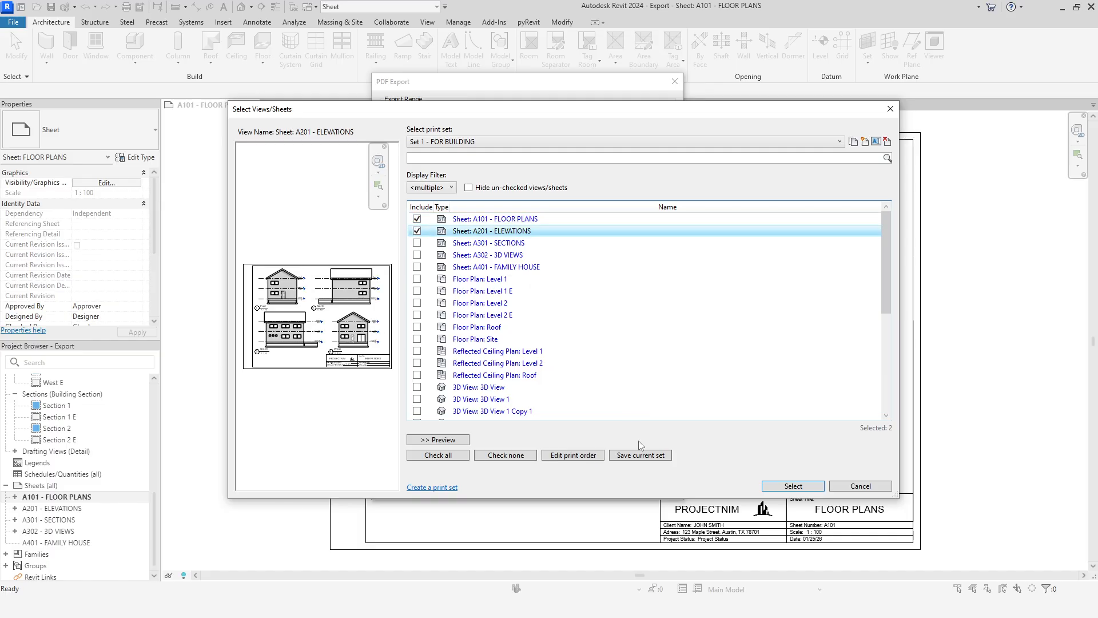
{"action": "left_click", "coordinate": [641, 455]}
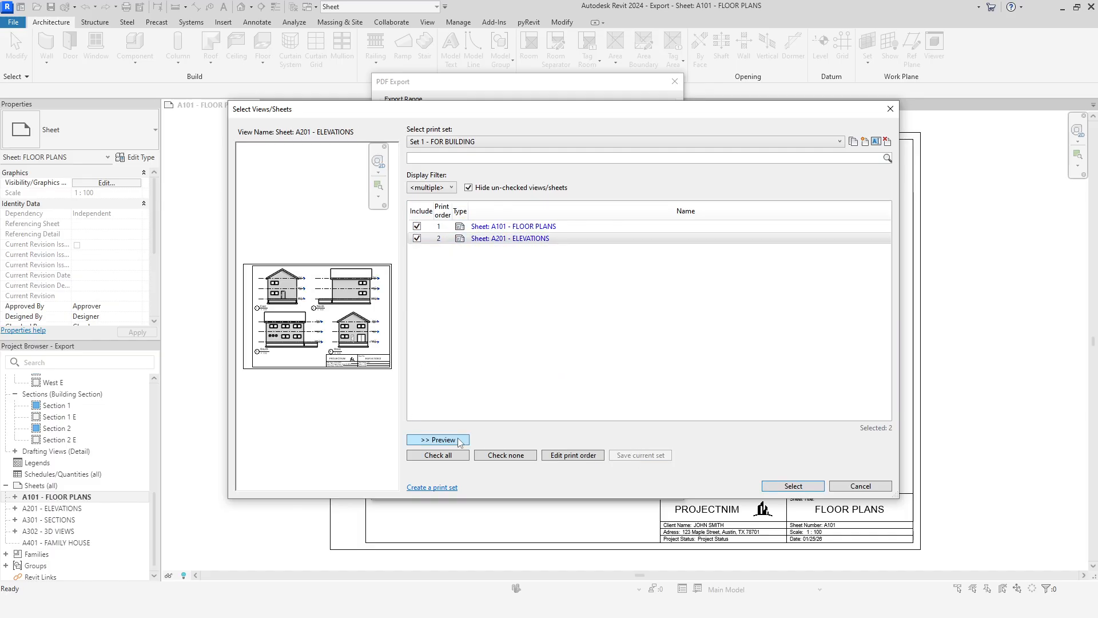
{"action": "left_click", "coordinate": [438, 439]}
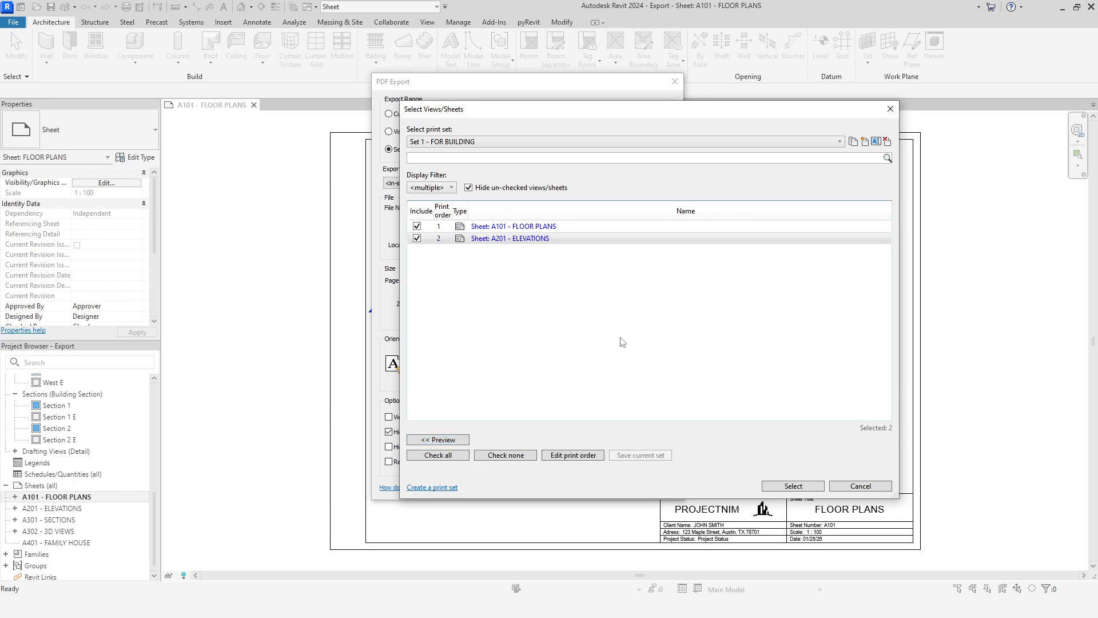
Step: Open the print order settings of Set 1 - FOR BUILDING and review the browser-organization sorting choices for sheets and views
{"action": "left_click", "coordinate": [579, 456]}
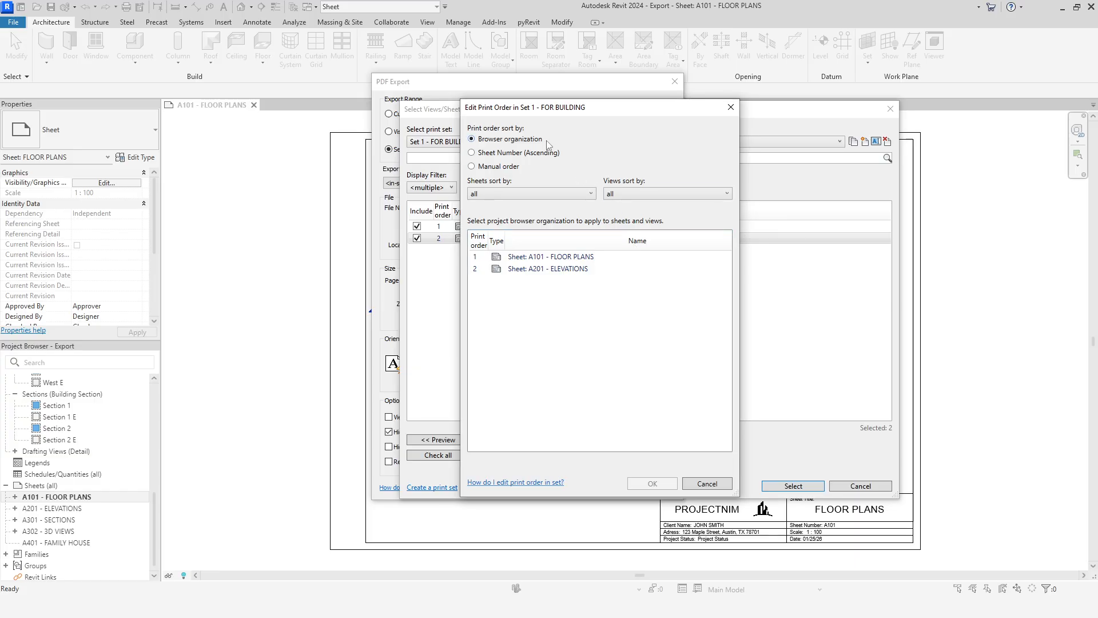
{"action": "left_click", "coordinate": [558, 196]}
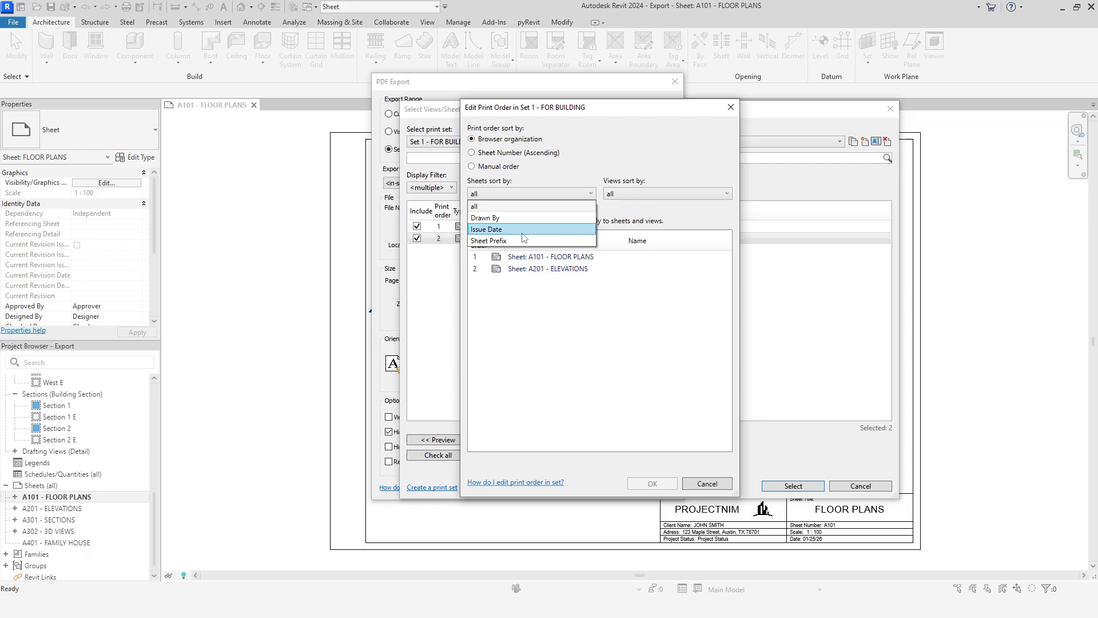
{"action": "left_click", "coordinate": [649, 197]}
{"action": "left_click", "coordinate": [651, 194]}
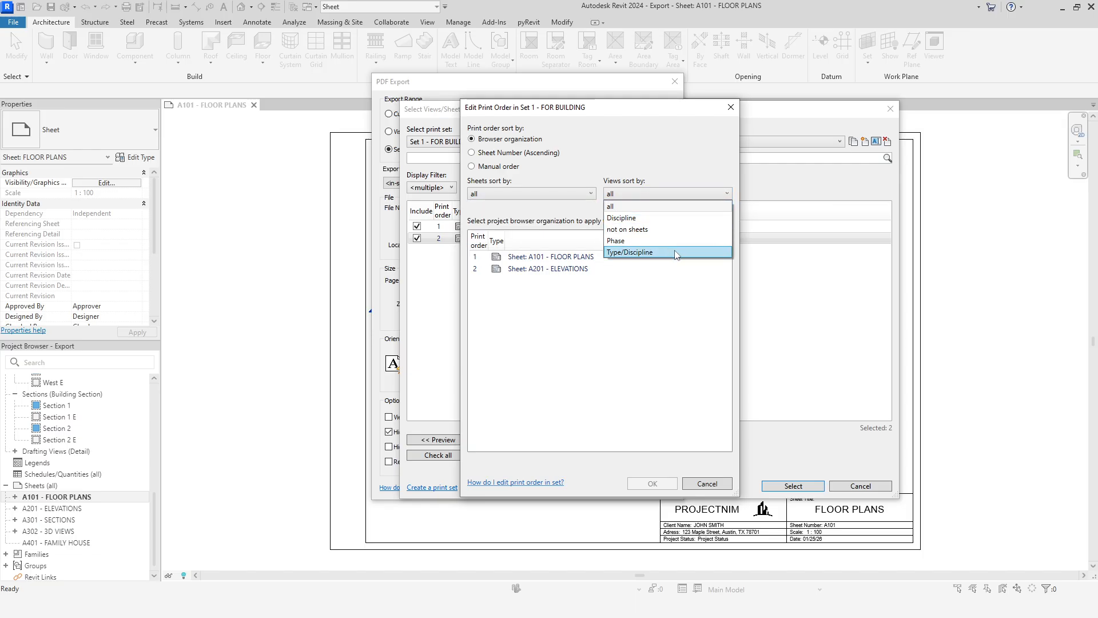
{"action": "left_click", "coordinate": [615, 321]}
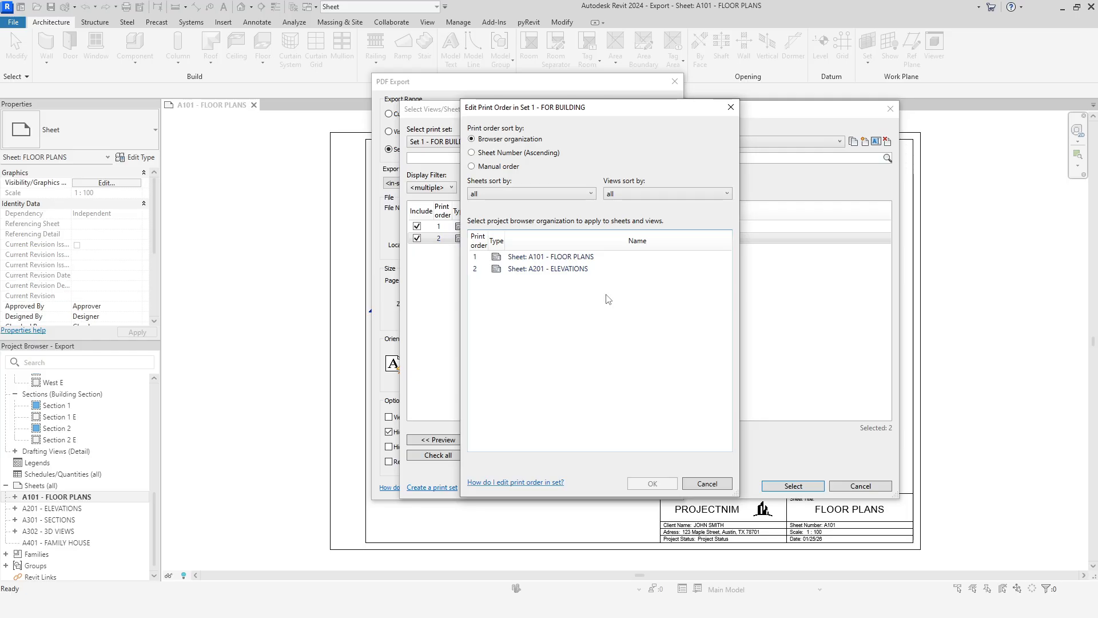
Step: Try sorting by sheet number and manually, moving A201 - ELEVATIONS above A101 - FLOOR PLANS and back, and cancel the print order edit
{"action": "left_click", "coordinate": [534, 153]}
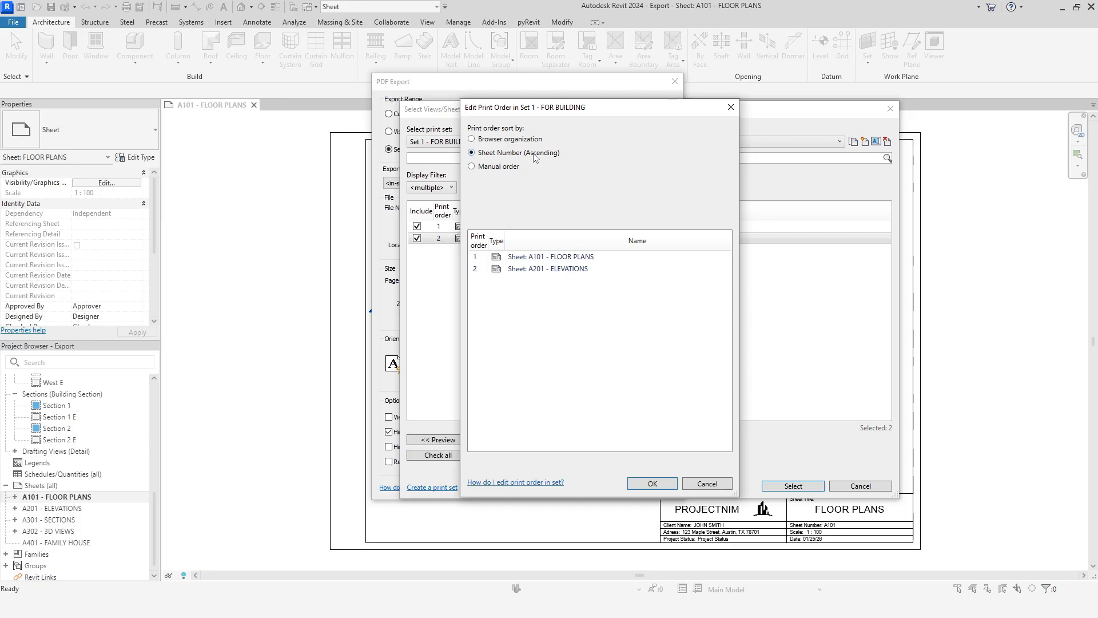
{"action": "left_click", "coordinate": [500, 168]}
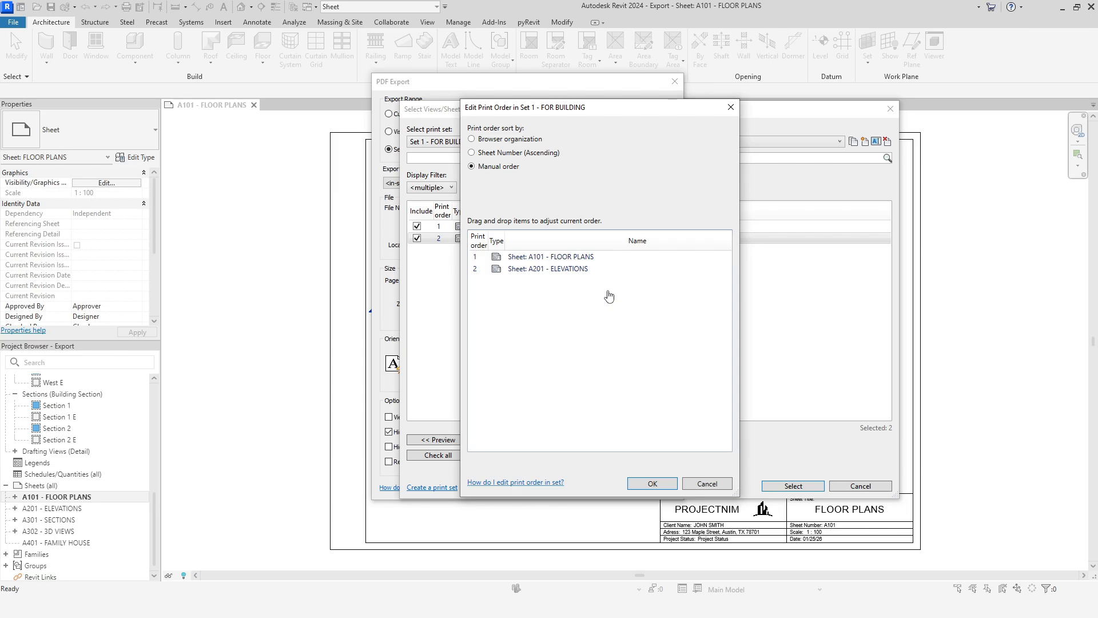
{"action": "mouse_move", "coordinate": [566, 270]}
{"action": "left_mouse_down"}
{"action": "mouse_move", "coordinate": [590, 280]}
{"action": "mouse_move", "coordinate": [576, 254]}
{"action": "left_mouse_up"}
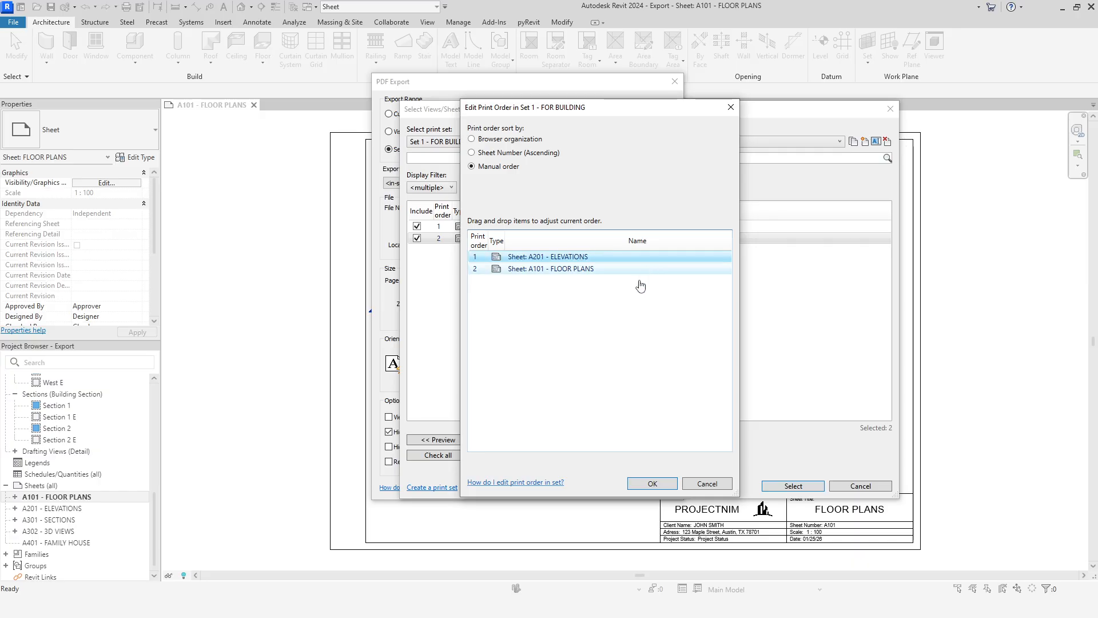
{"action": "left_click_drag", "start_coordinate": [590, 262], "coordinate": [590, 278]}
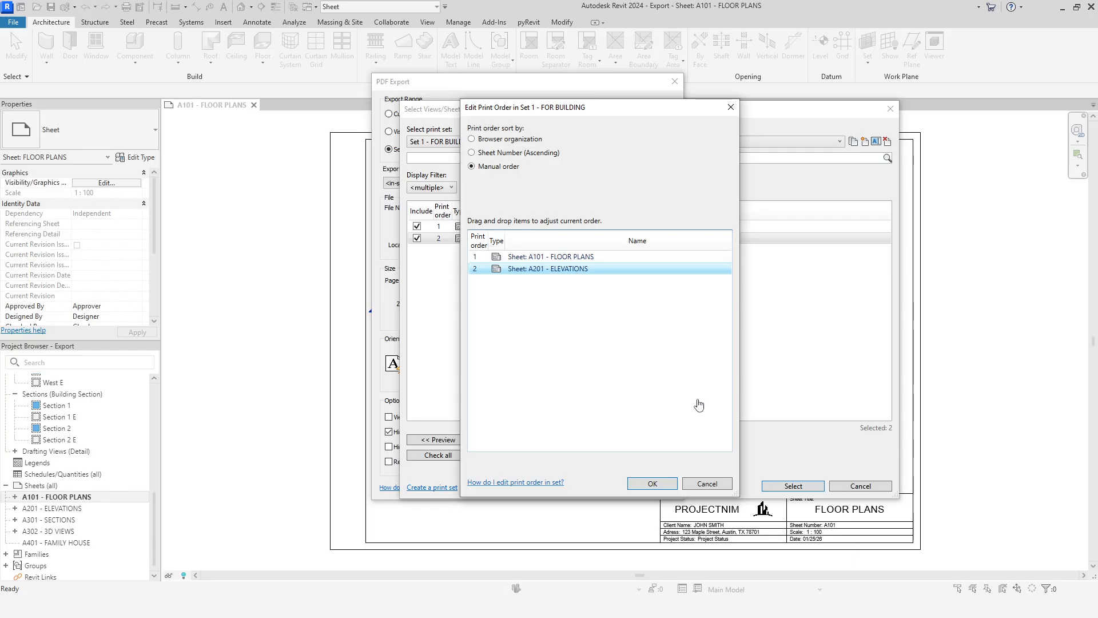
{"action": "left_click", "coordinate": [708, 488]}
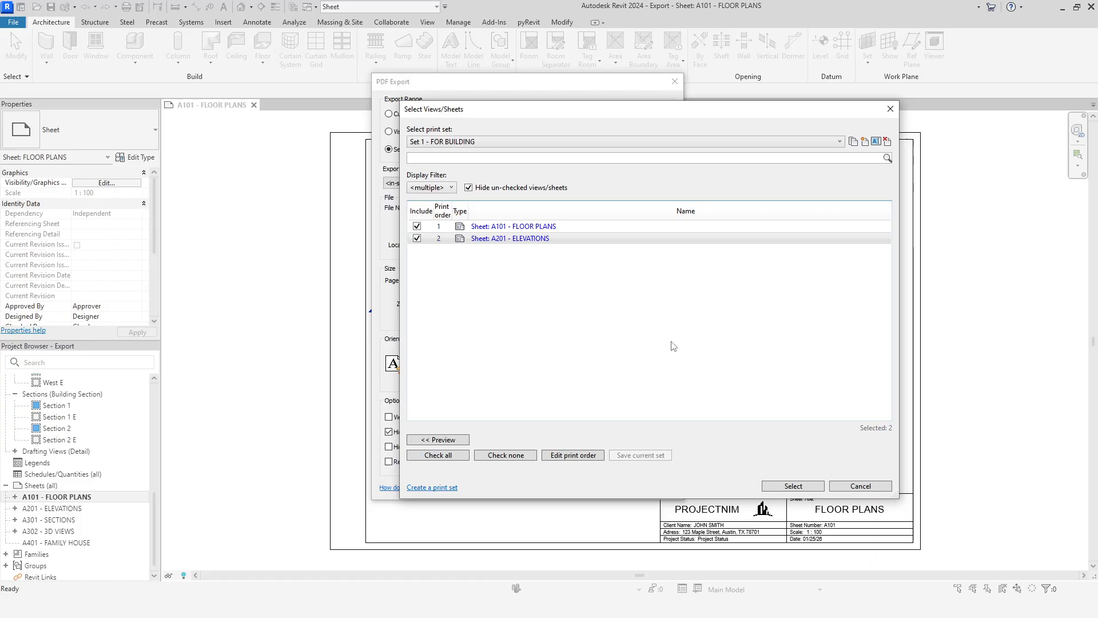
Step: Accept Set 1 - FOR BUILDING for the export and review the available export setups and their save options
{"action": "left_click", "coordinate": [793, 486]}
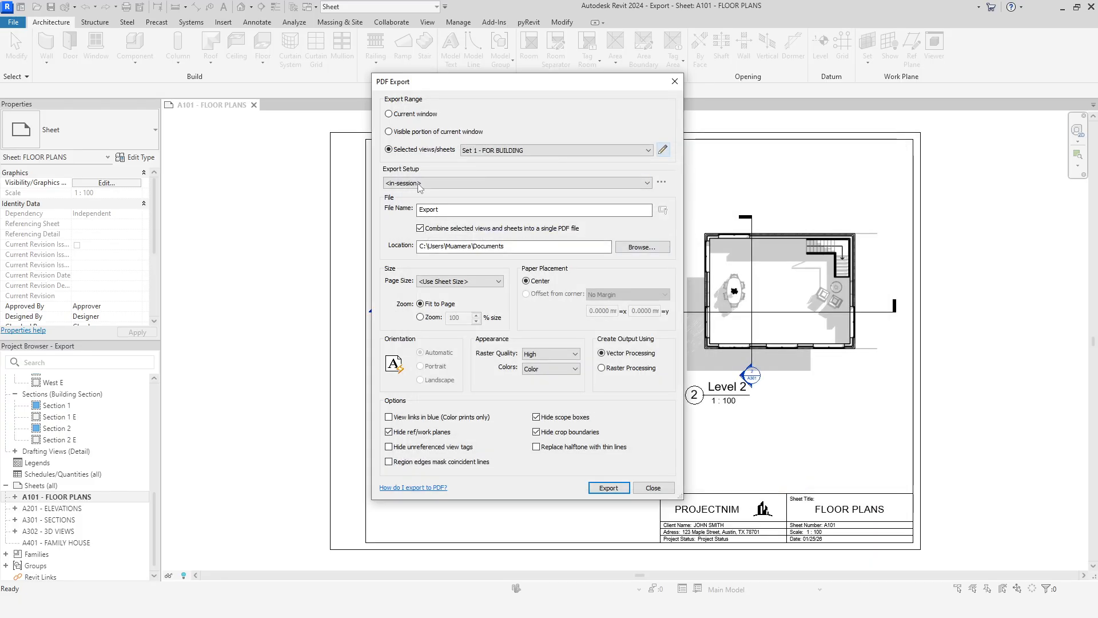
{"action": "left_click", "coordinate": [643, 188]}
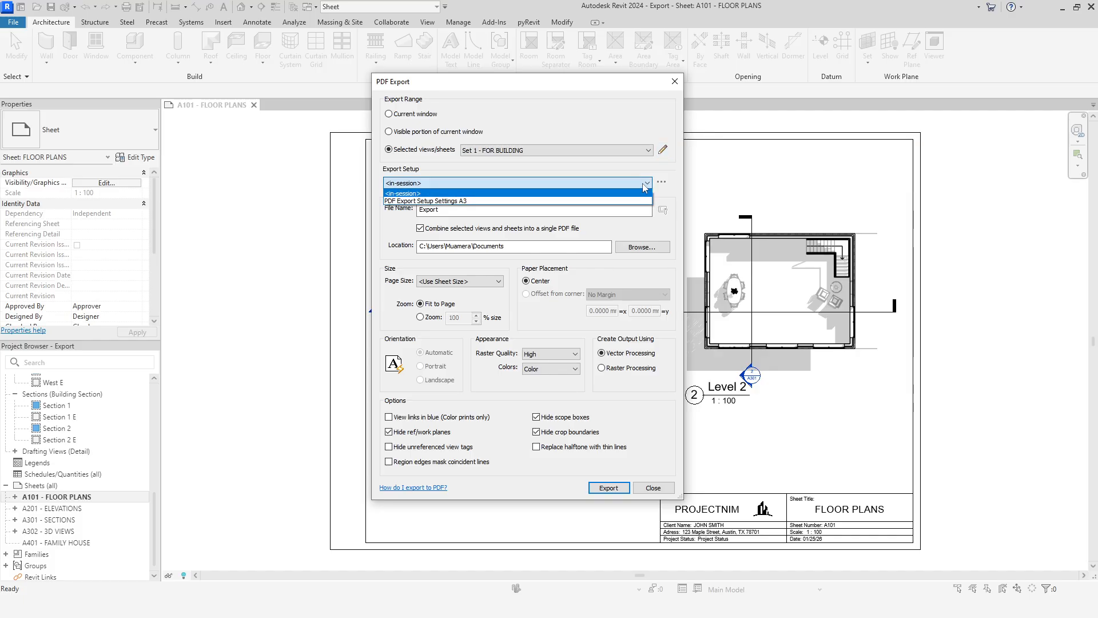
{"action": "left_click", "coordinate": [643, 183]}
{"action": "left_click", "coordinate": [662, 182]}
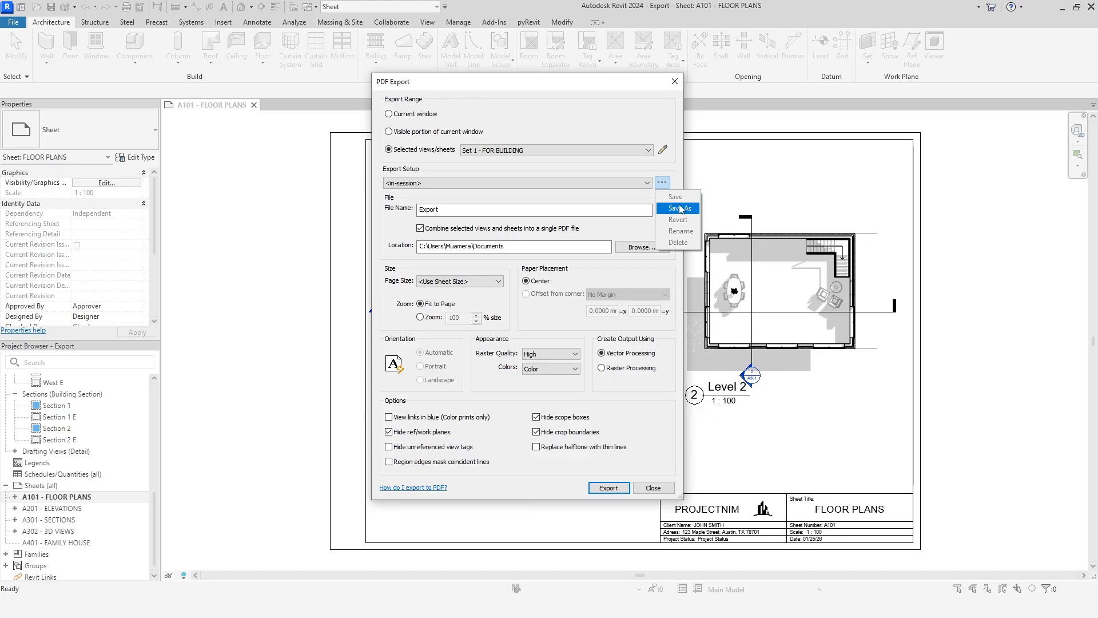
{"action": "left_click", "coordinate": [626, 197]}
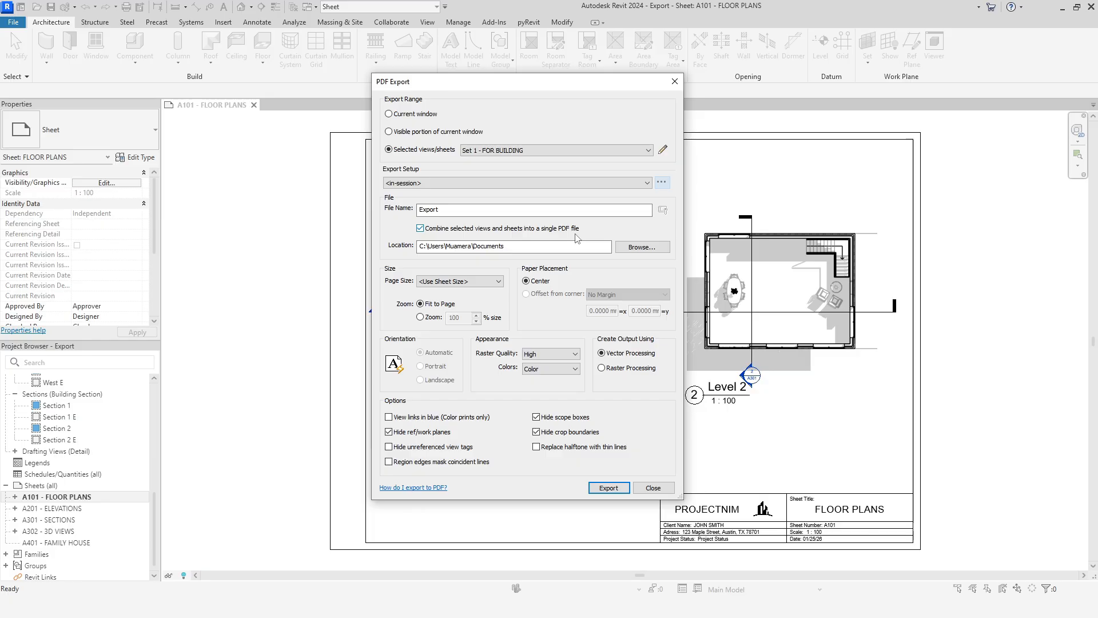
Step: Turn off combining sheets into a single PDF and show the Project Information fields in the file naming rules
{"action": "left_click", "coordinate": [421, 229]}
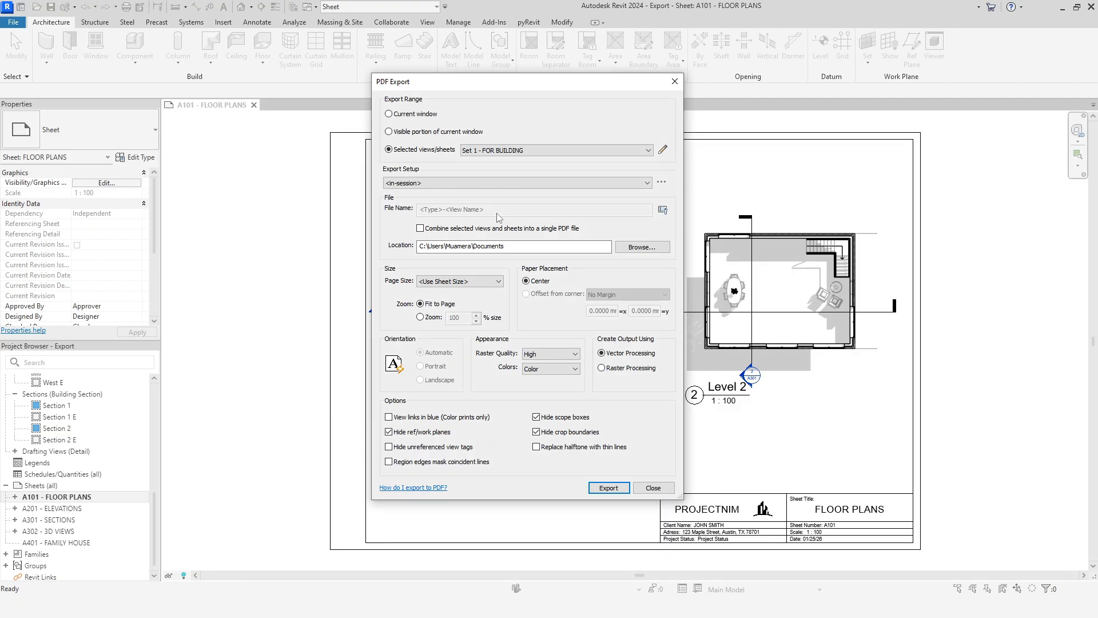
{"action": "left_click", "coordinate": [662, 210]}
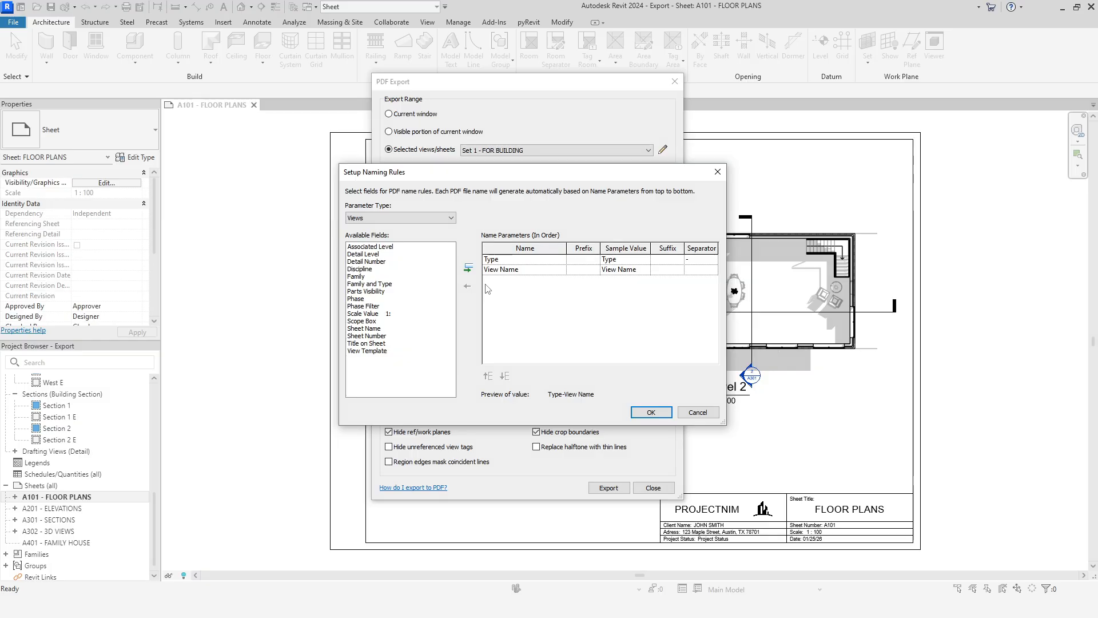
{"action": "left_click", "coordinate": [425, 218]}
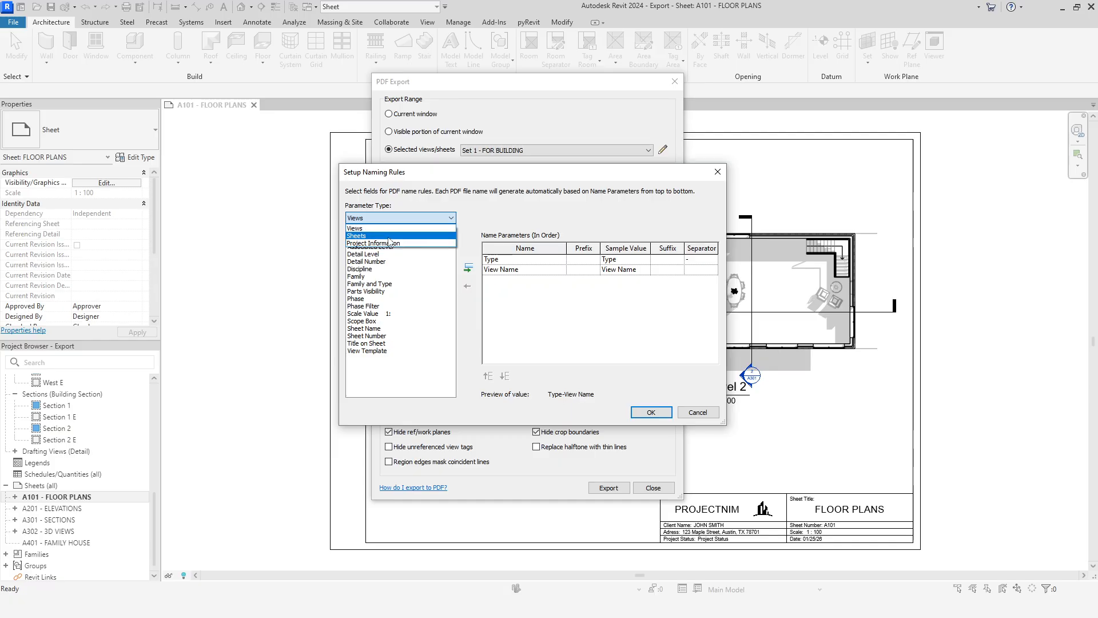
{"action": "left_click", "coordinate": [400, 236]}
{"action": "left_click", "coordinate": [408, 219]}
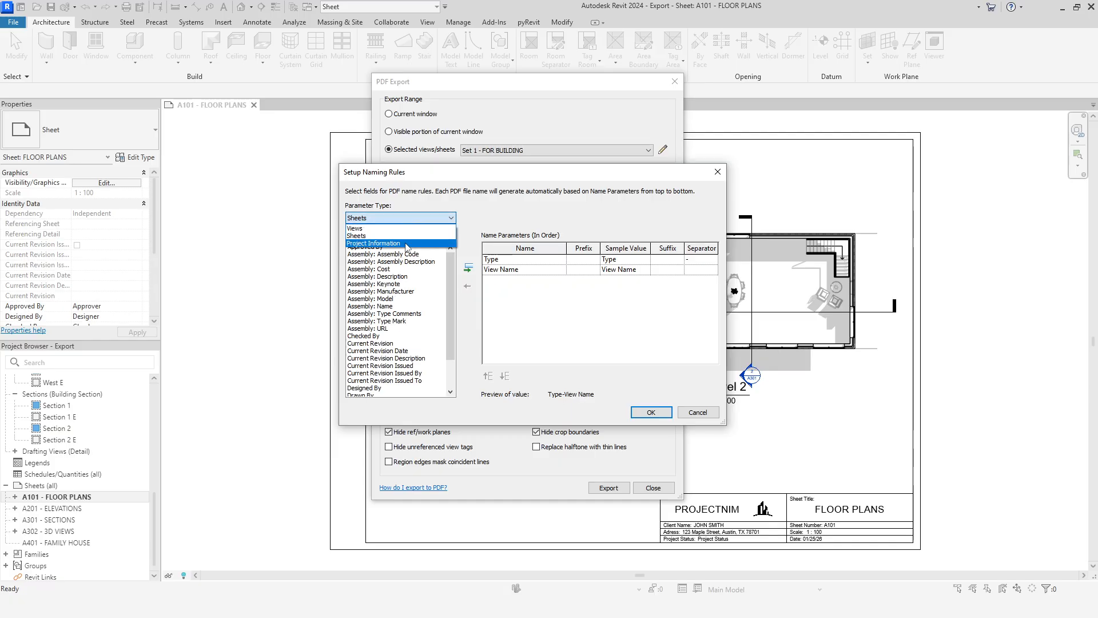
{"action": "left_click", "coordinate": [395, 237]}
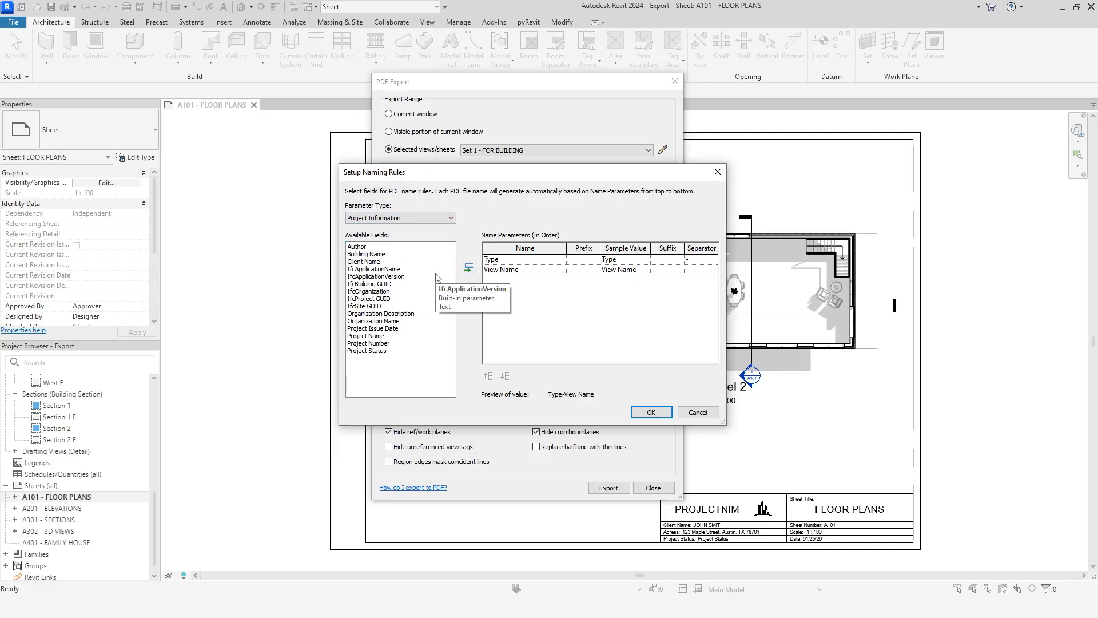
Step: Add Project Number to the name parameters, place it first, and remove Type
{"action": "left_click", "coordinate": [394, 344]}
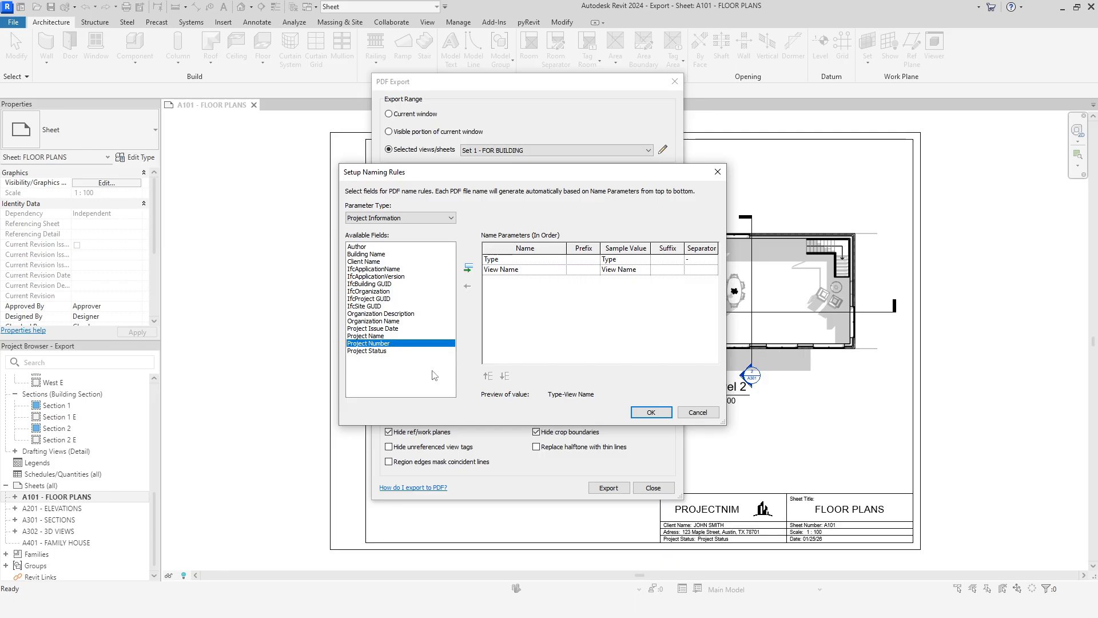
{"action": "left_click", "coordinate": [468, 268]}
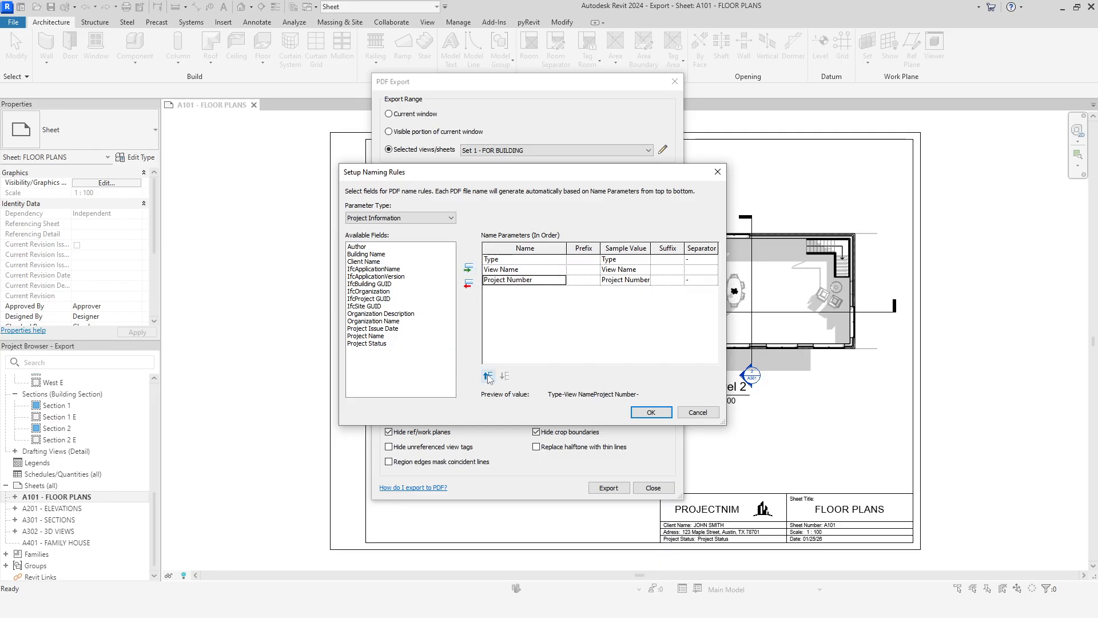
{"action": "left_click", "coordinate": [487, 376]}
{"action": "left_click", "coordinate": [487, 376]}
{"action": "left_click", "coordinate": [520, 270]}
{"action": "left_click", "coordinate": [468, 283]}
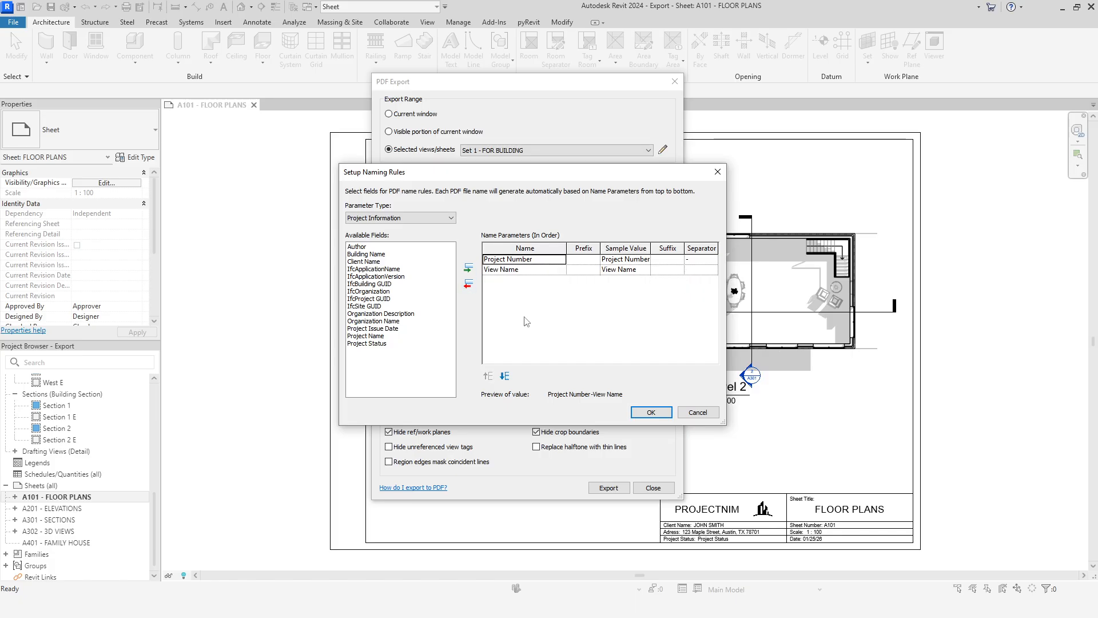
Step: Add the sheet field Sheet Number to the name parameters and place it between Project Number and View Name
{"action": "left_click", "coordinate": [422, 220]}
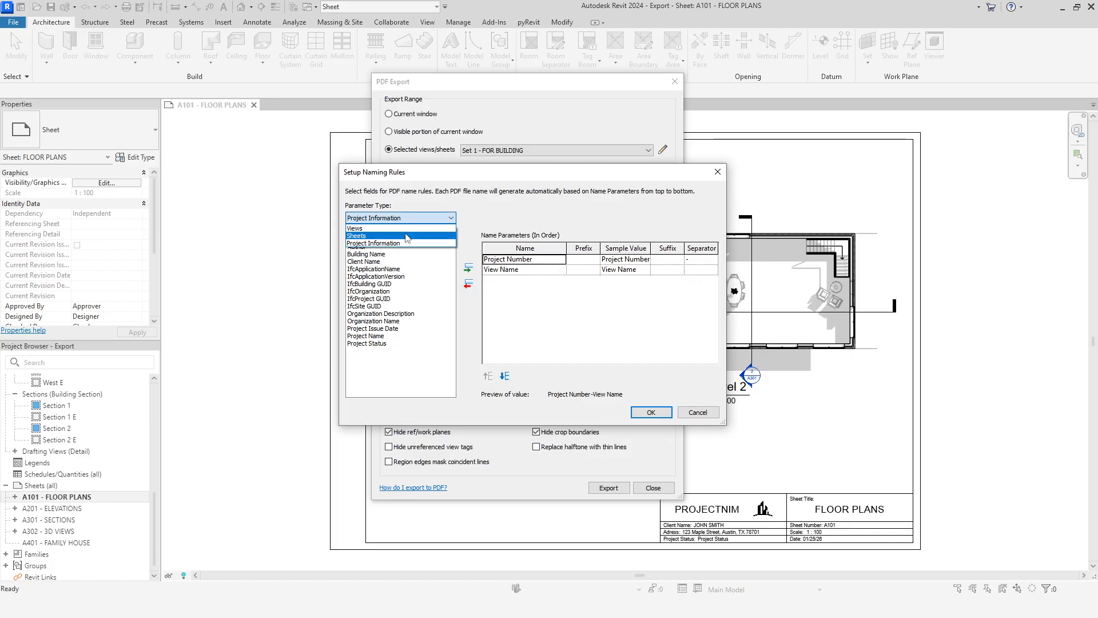
{"action": "left_click", "coordinate": [407, 236]}
{"action": "scroll", "coordinate": [403, 334], "scroll_direction": "down", "scroll_amount": 3}
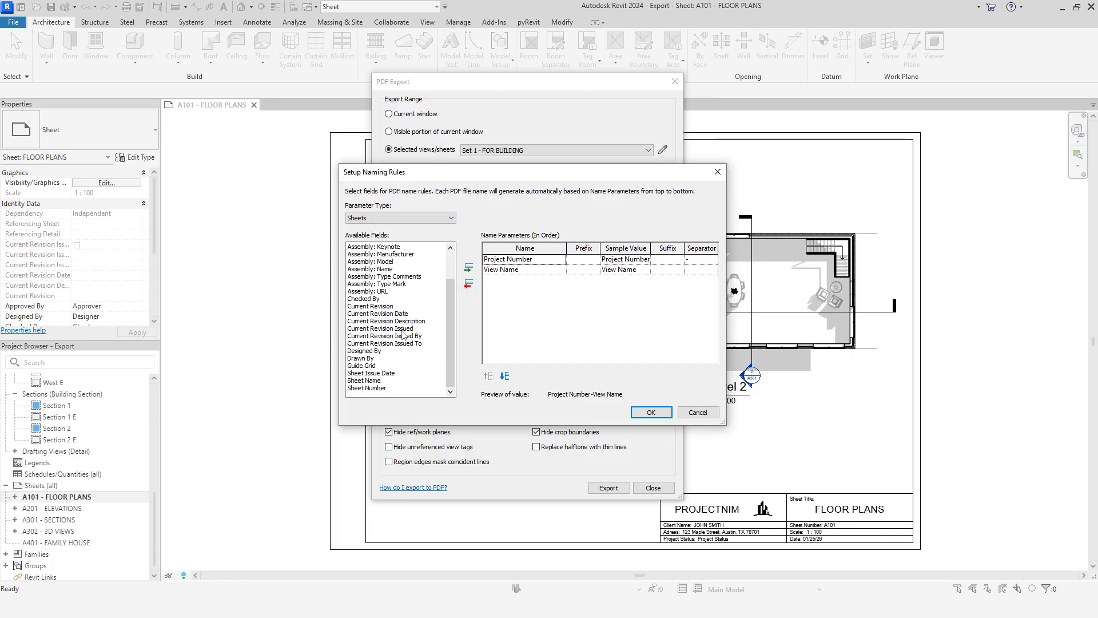
{"action": "left_click", "coordinate": [378, 387]}
{"action": "left_click", "coordinate": [469, 268]}
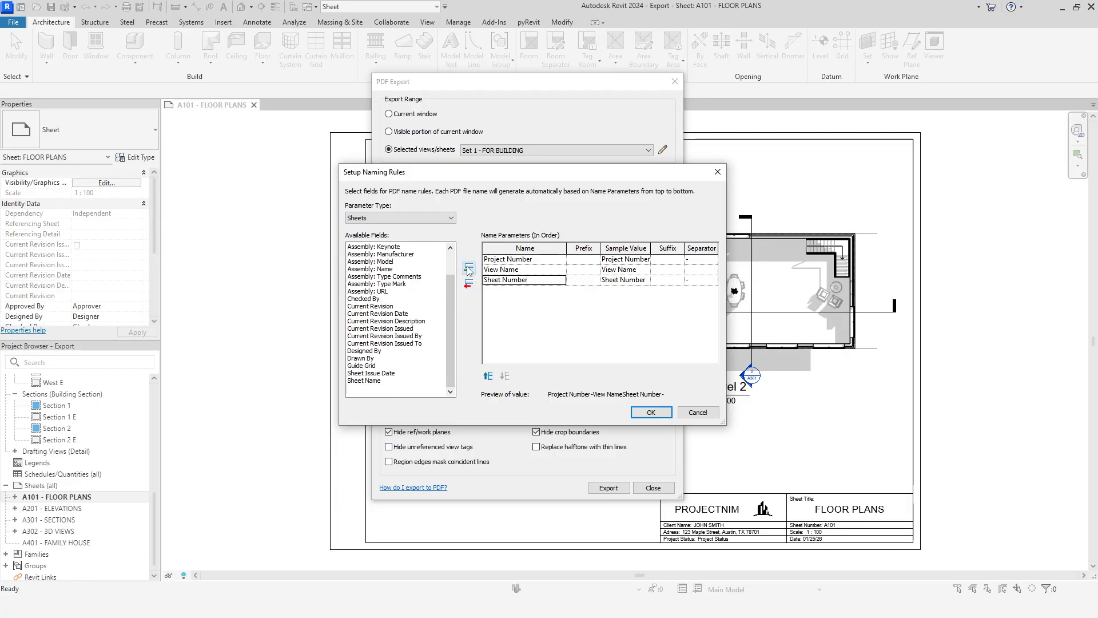
{"action": "left_click", "coordinate": [487, 376]}
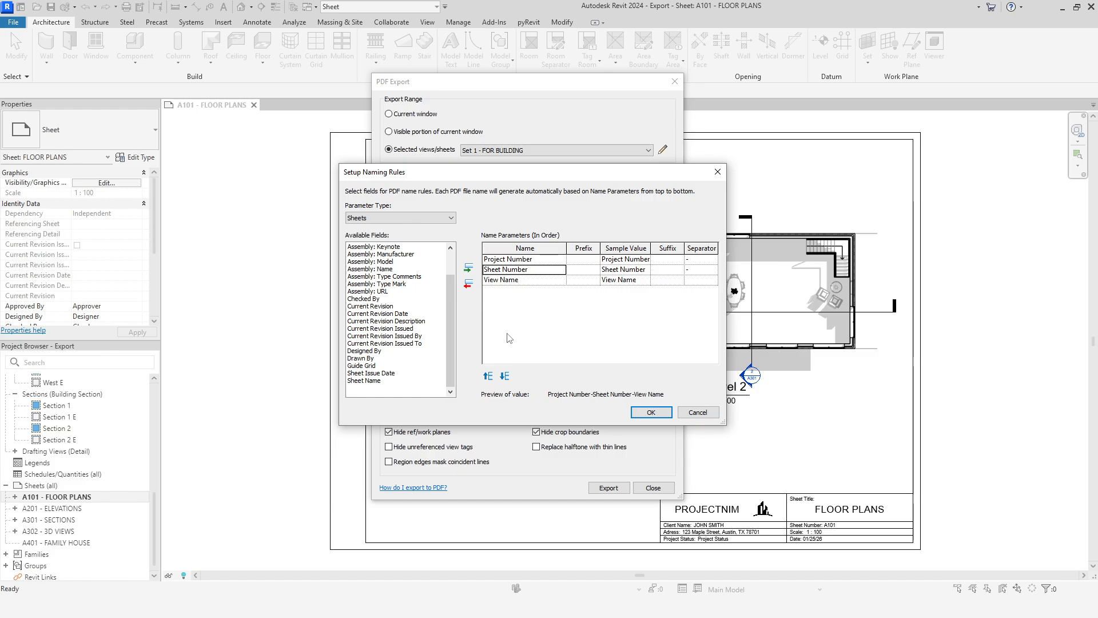
Step: Add Sheet Name to the name parameters and remove View Name
{"action": "left_click", "coordinate": [389, 381]}
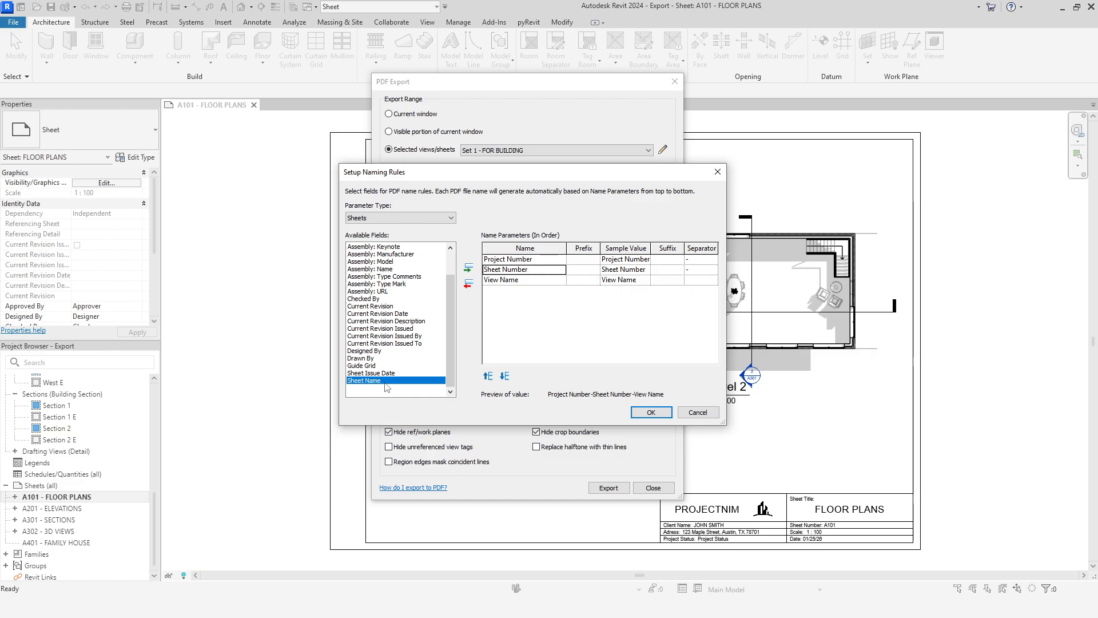
{"action": "left_click", "coordinate": [468, 267]}
{"action": "left_click", "coordinate": [522, 280]}
{"action": "left_click", "coordinate": [468, 284]}
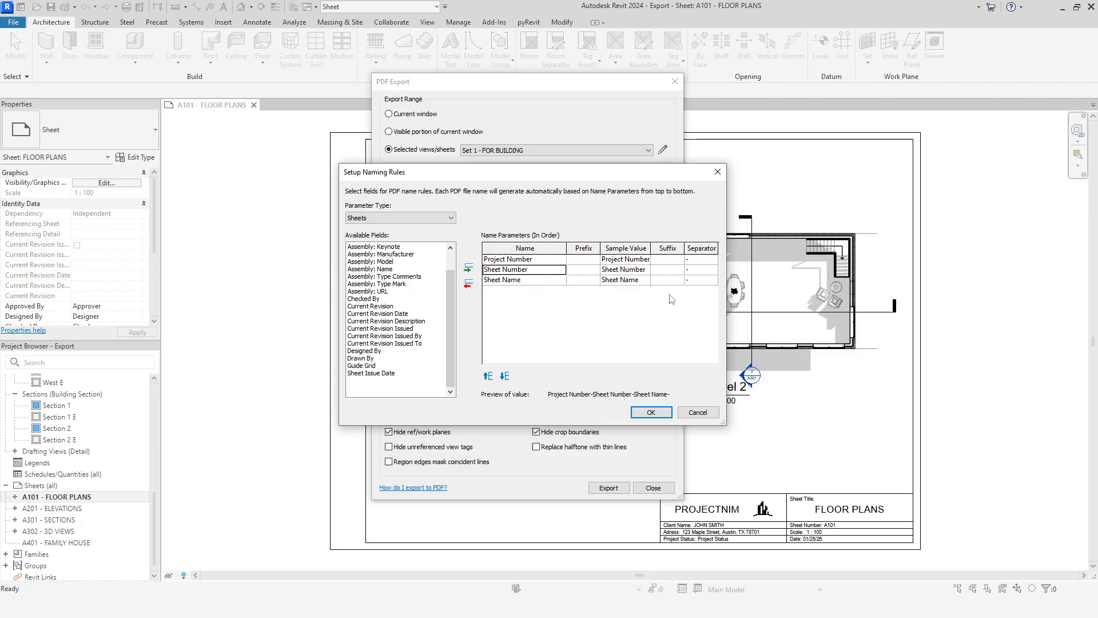
Step: Clear the separator after Sheet Name and confirm the naming rules
{"action": "left_click", "coordinate": [695, 260]}
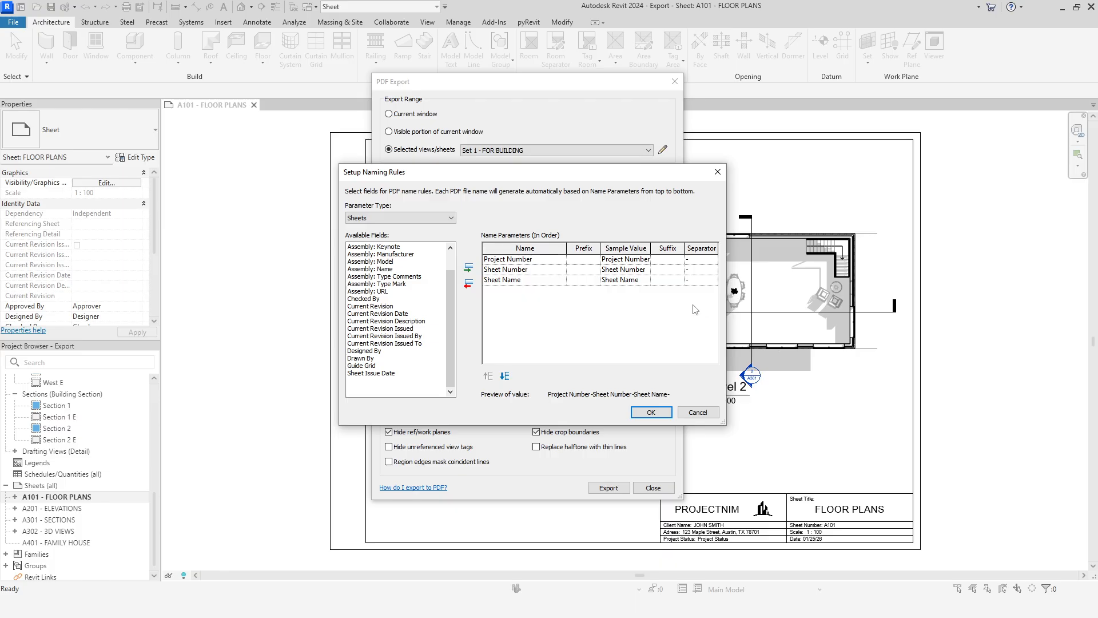
{"action": "left_click", "coordinate": [696, 280]}
{"action": "key", "text": "BackSpace"}
{"action": "left_click", "coordinate": [650, 412]}
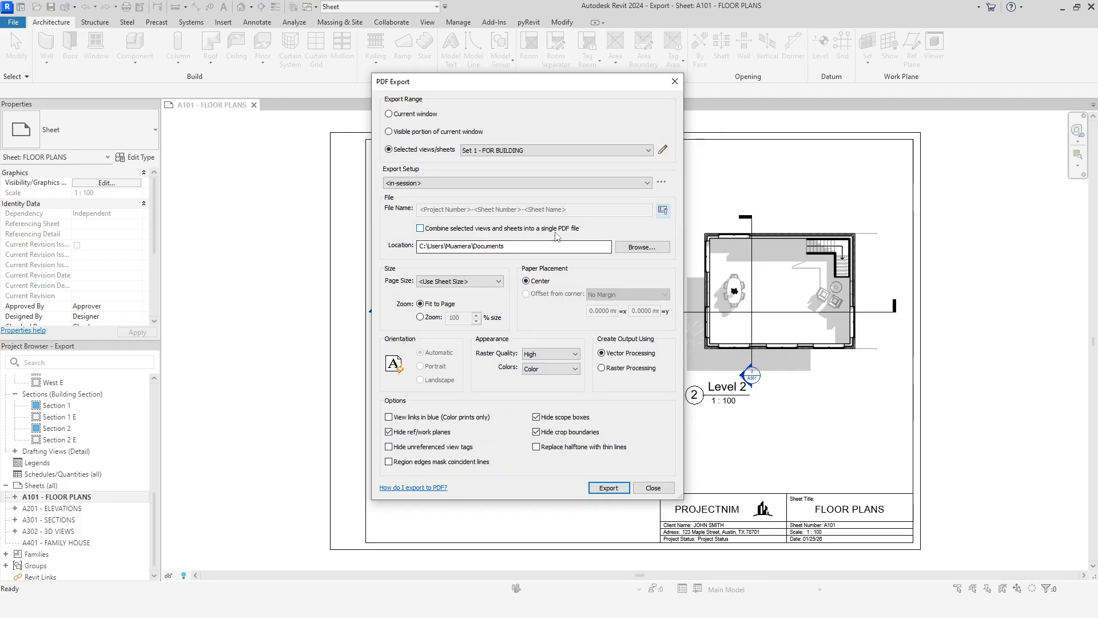
Step: Combine the selected sheets into a single PDF file named FAMILY HOUSE A3
{"action": "left_click", "coordinate": [420, 228]}
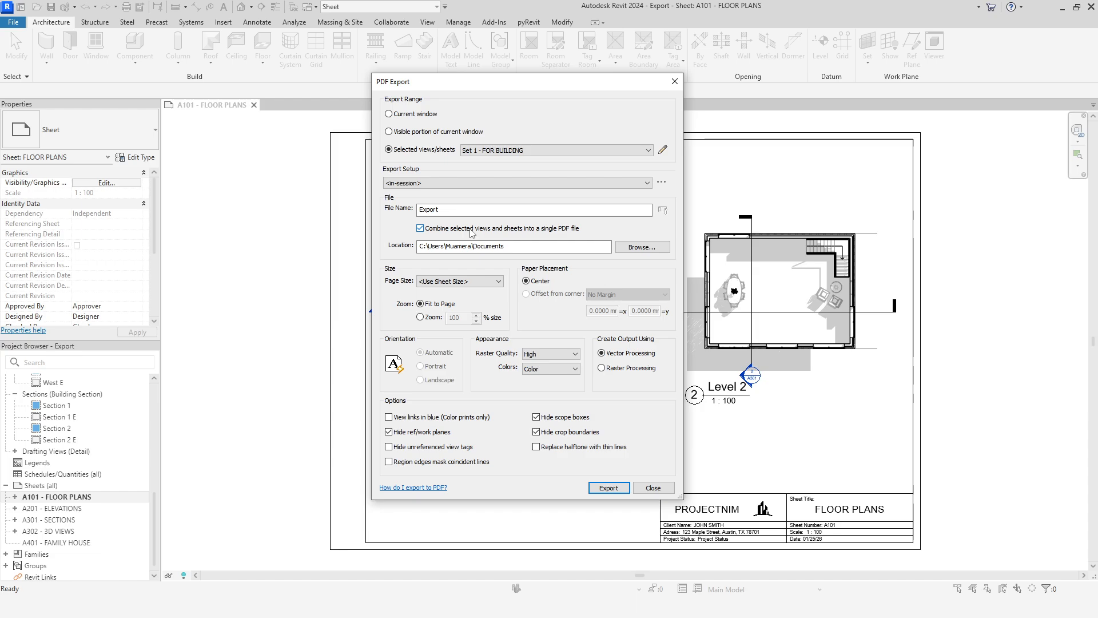
{"action": "double_click", "coordinate": [472, 210]}
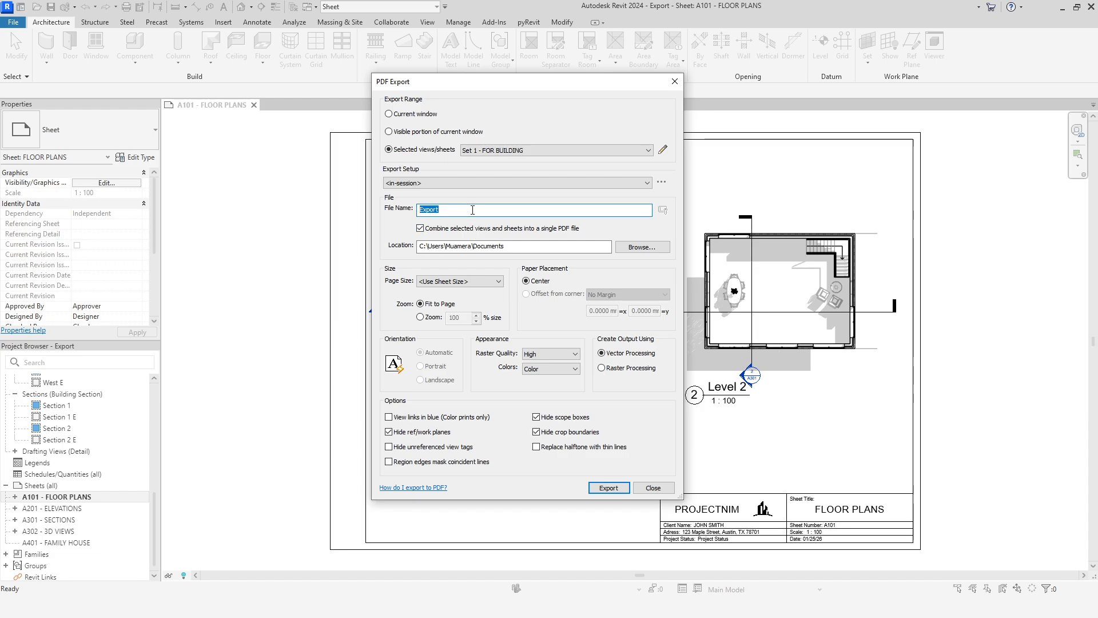
{"action": "type", "text": "FAMILY HOUSE A3"}
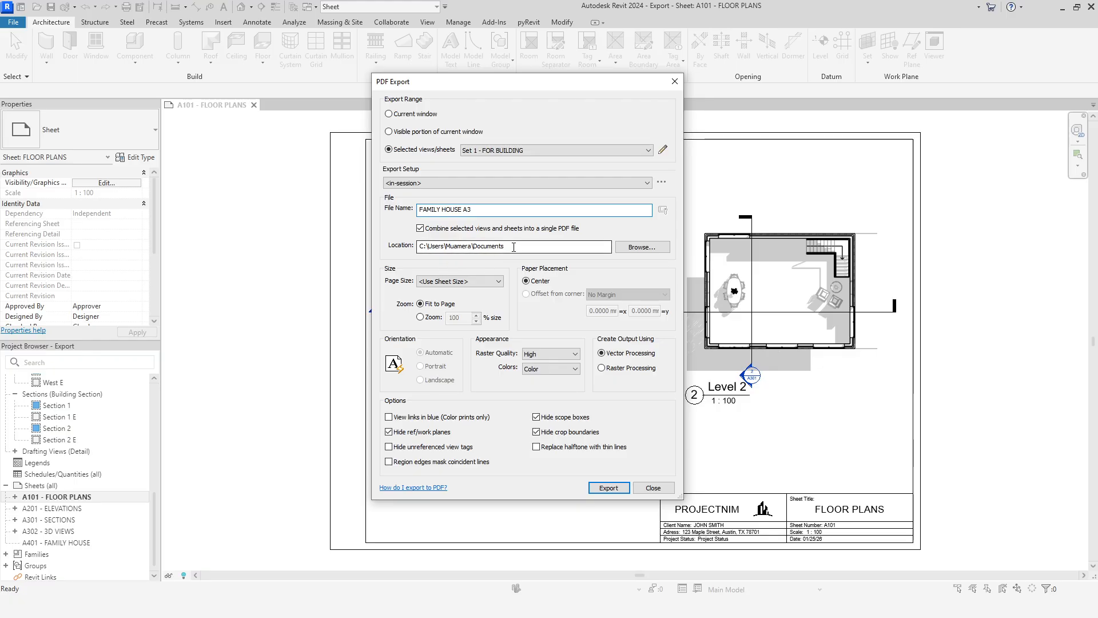
Step: Set the export location to the YT folder on the desktop by pasting its path
{"action": "left_click", "coordinate": [642, 247]}
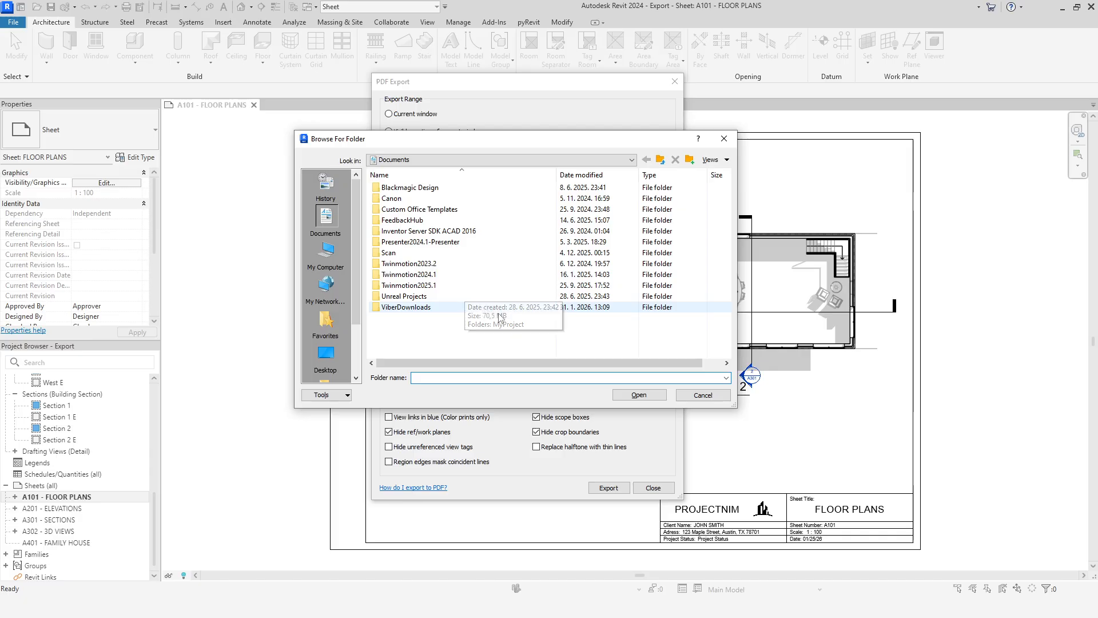
{"action": "left_click", "coordinate": [698, 396]}
{"action": "left_click", "coordinate": [523, 250]}
{"action": "double_click", "coordinate": [524, 250]}
{"action": "left_click", "coordinate": [523, 250]}
{"action": "key", "text": "ctrl+a"}
{"action": "type", "text": "C:\\Users\\Muamera\\Desktop\\YT"}
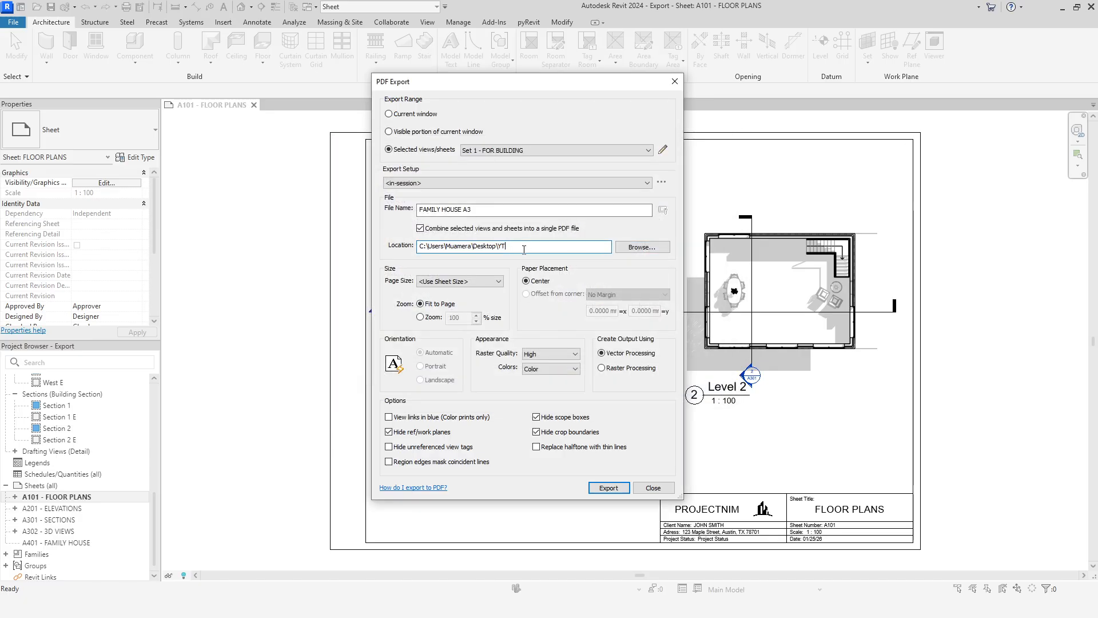
Step: Set the PDF page size to <Use Sheet Size> and the zoom to 100% of size
{"action": "left_click", "coordinate": [433, 281]}
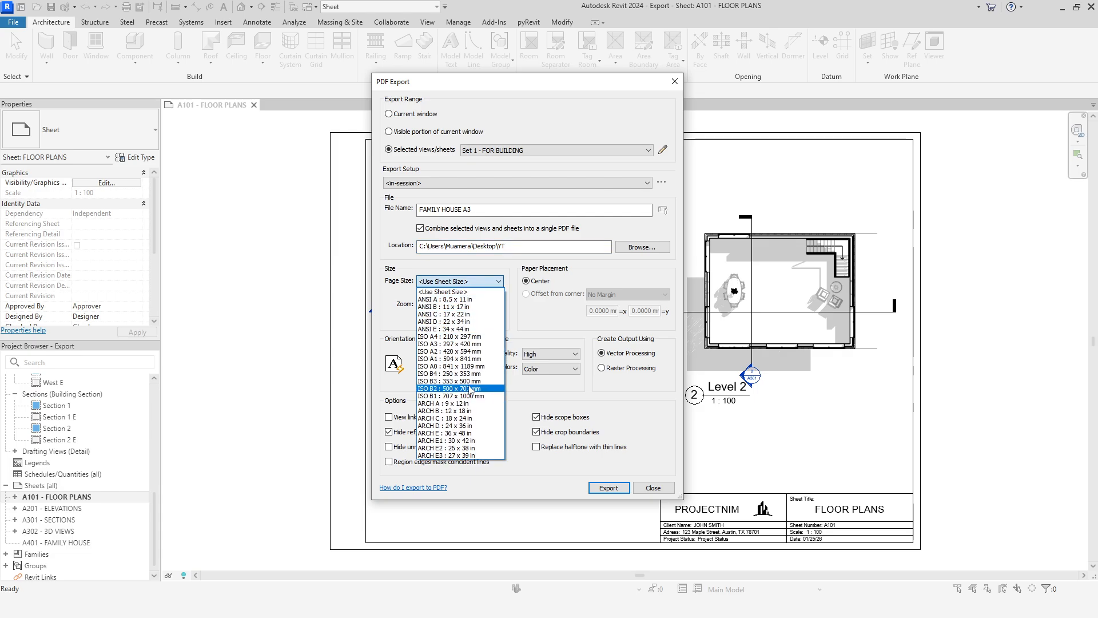
{"action": "left_click", "coordinate": [451, 292]}
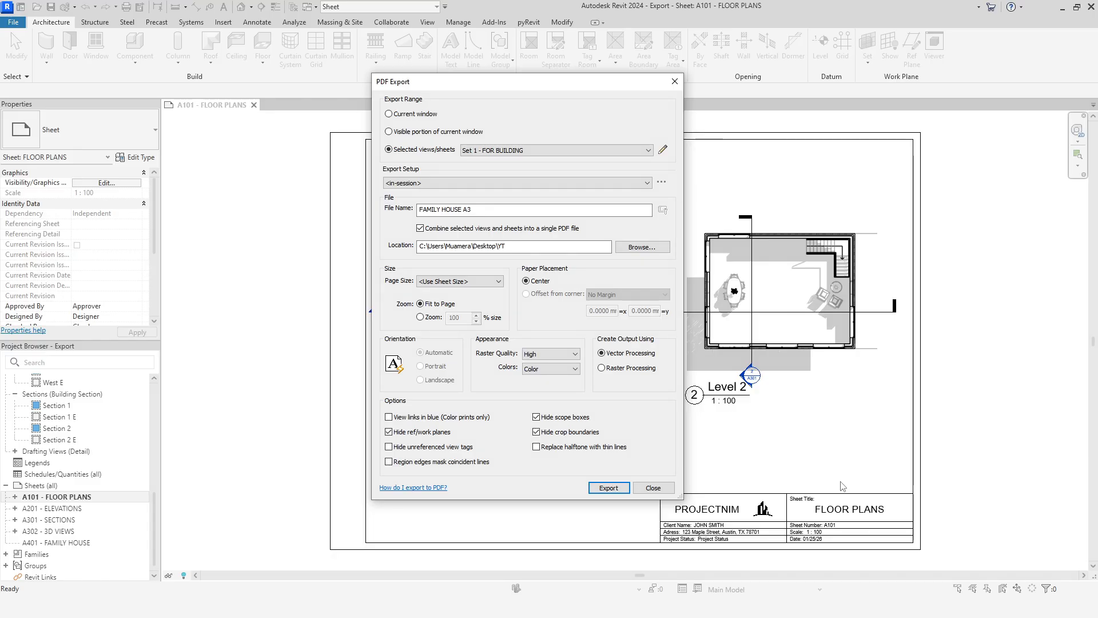
{"action": "left_click", "coordinate": [433, 318]}
Step: Keep the export colors on Color and set the raster quality to Presentation
{"action": "left_click", "coordinate": [575, 369]}
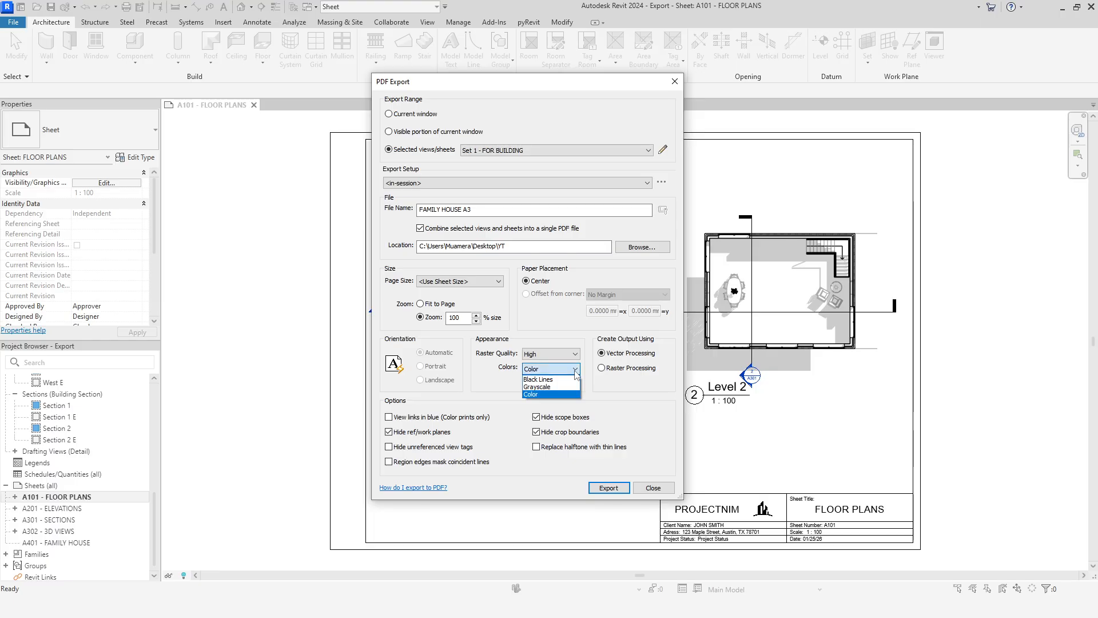
{"action": "left_click", "coordinate": [575, 370]}
{"action": "left_click", "coordinate": [575, 354]}
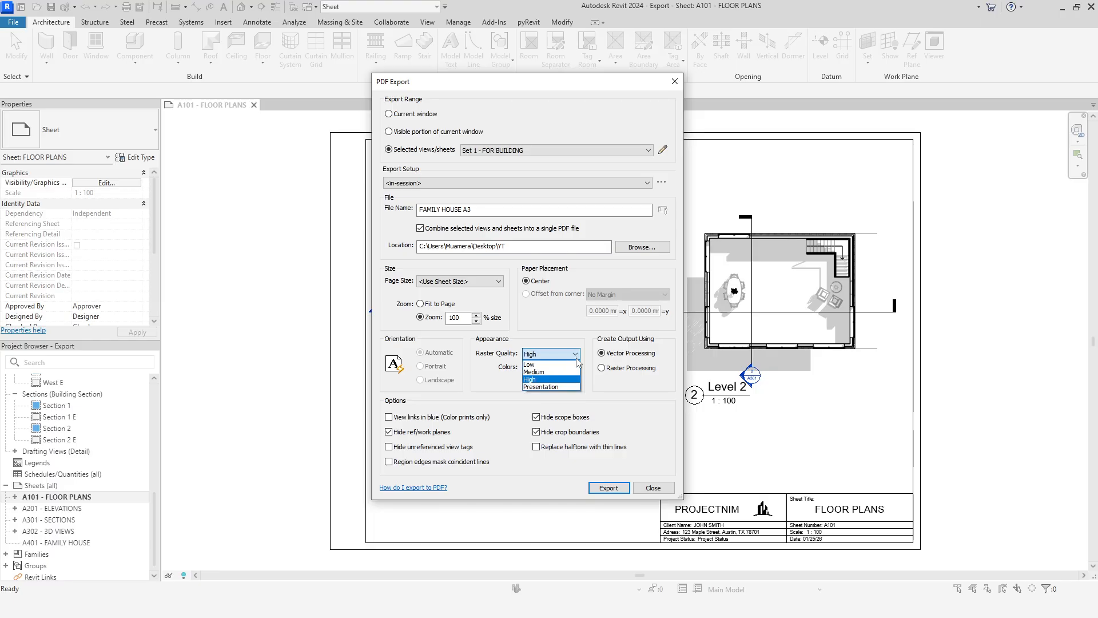
{"action": "left_click", "coordinate": [564, 387]}
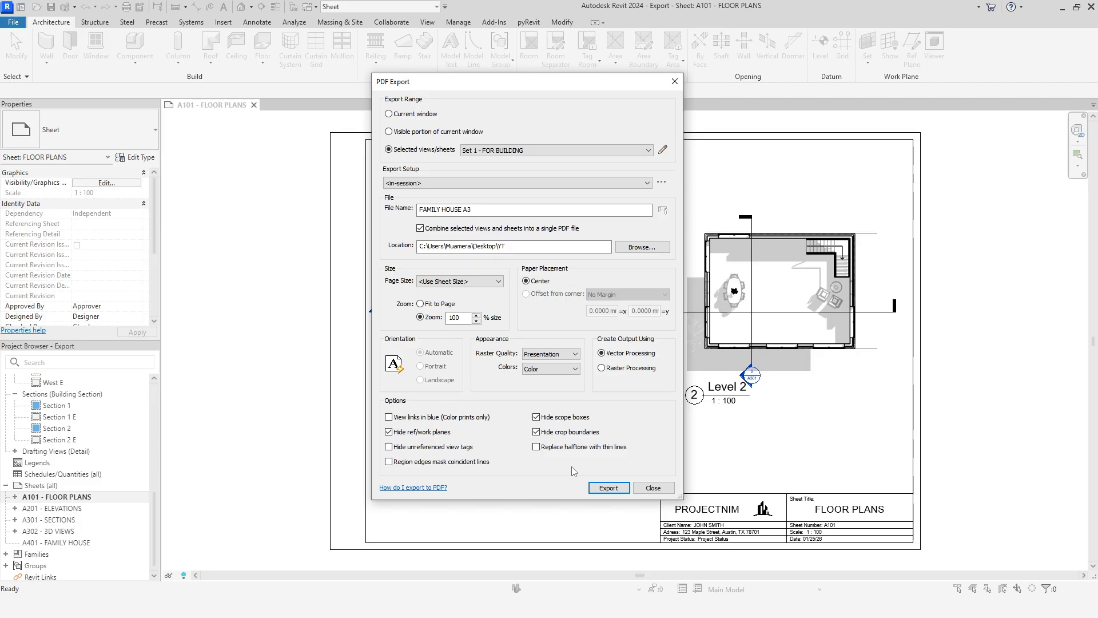
Step: Export the PDF and save its settings as a new setup named PDF Export Setup A3
{"action": "left_click", "coordinate": [607, 488]}
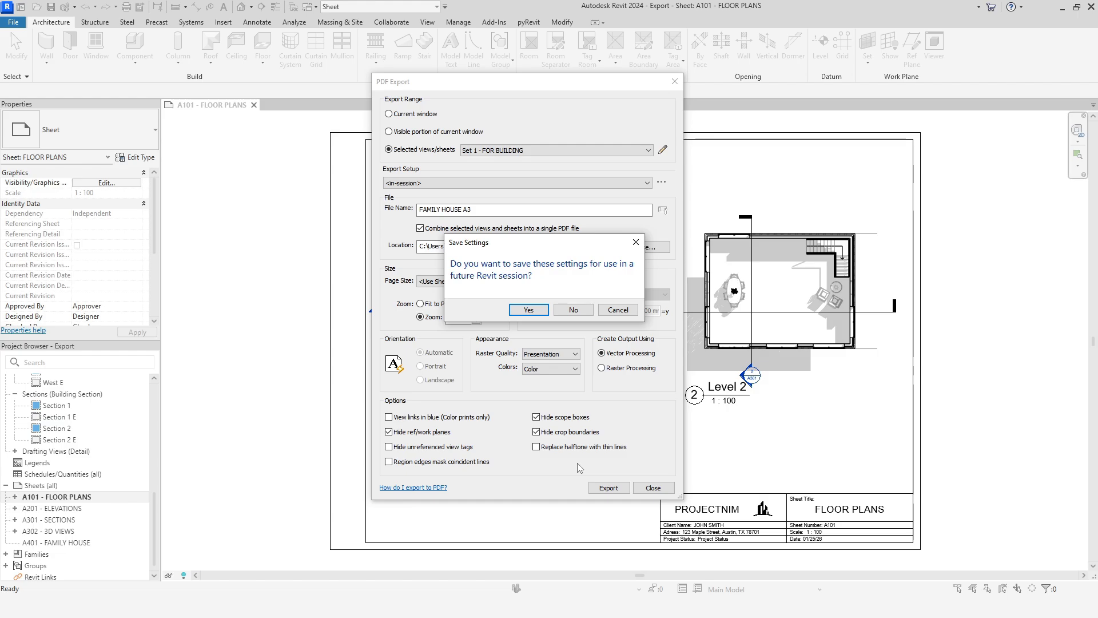
{"action": "left_click", "coordinate": [537, 310]}
{"action": "left_click", "coordinate": [661, 294]}
{"action": "key", "text": "BackSpace"}
{"action": "type", "text": "A3"}
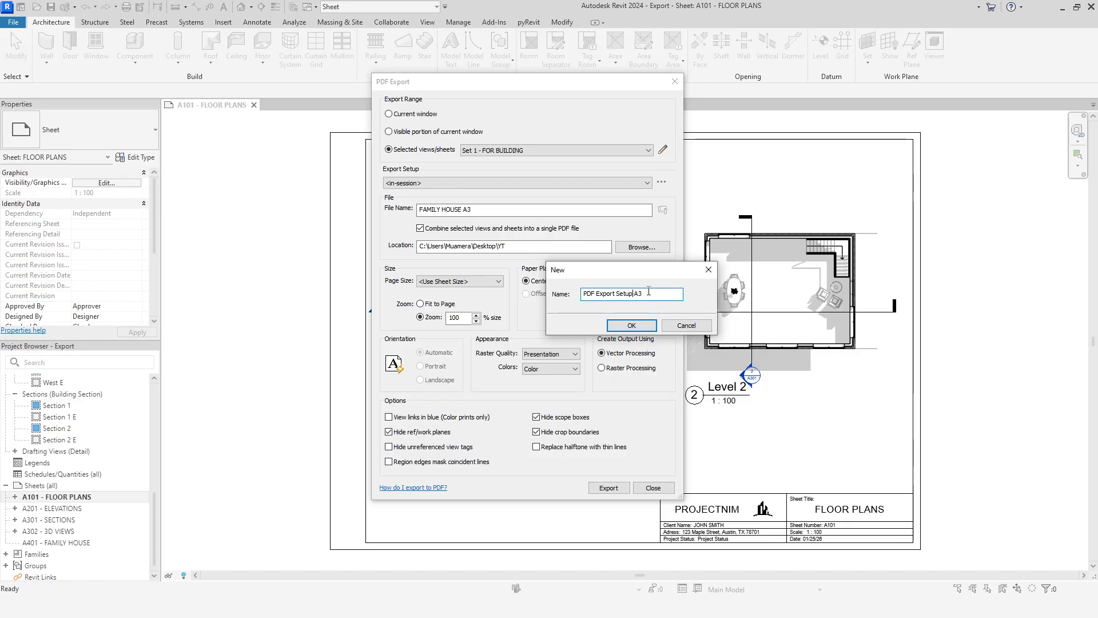
{"action": "left_click", "coordinate": [612, 324]}
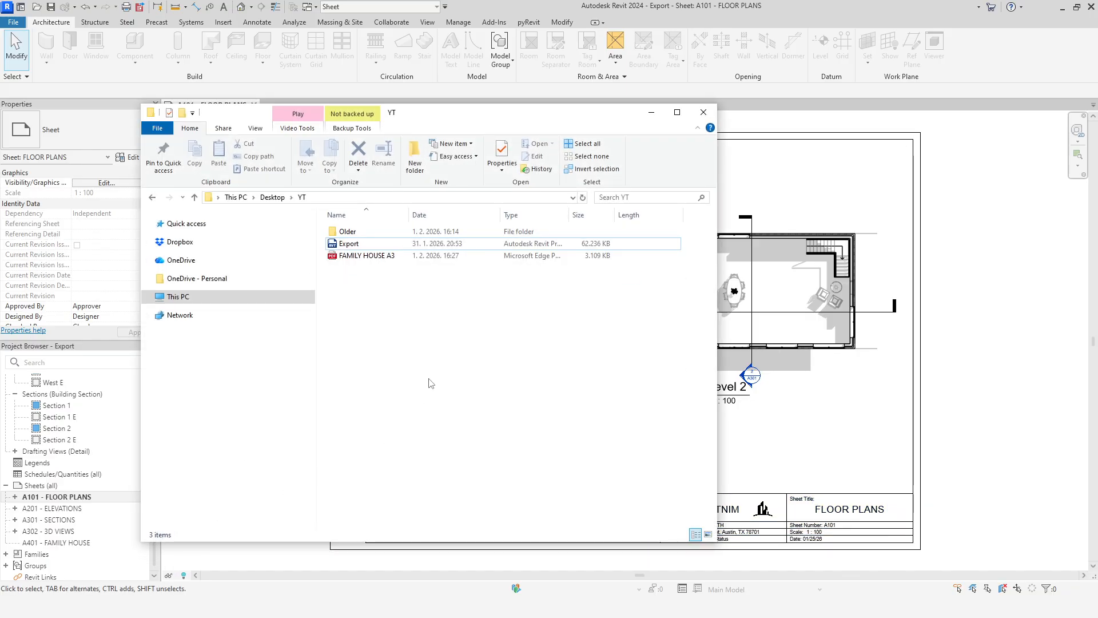
Step: Open the exported FAMILY HOUSE A3 PDF from the YT folder, review its pages and return to Revit
{"action": "left_click", "coordinate": [390, 258]}
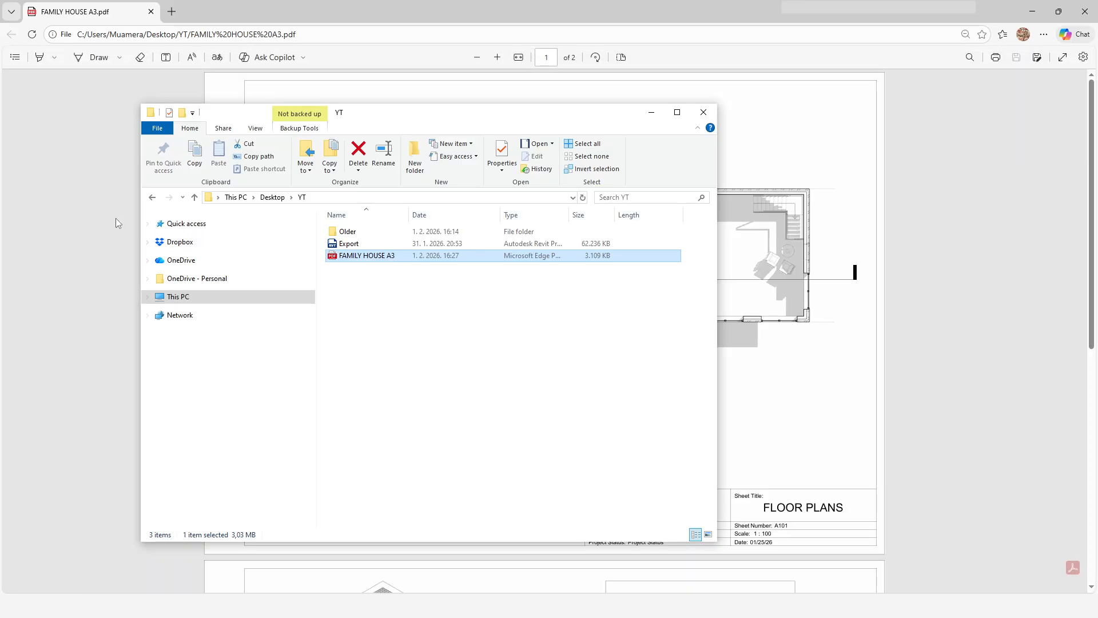
{"action": "left_click", "coordinate": [115, 218]}
{"action": "scroll", "coordinate": [941, 226], "scroll_direction": "down", "scroll_amount": 8}
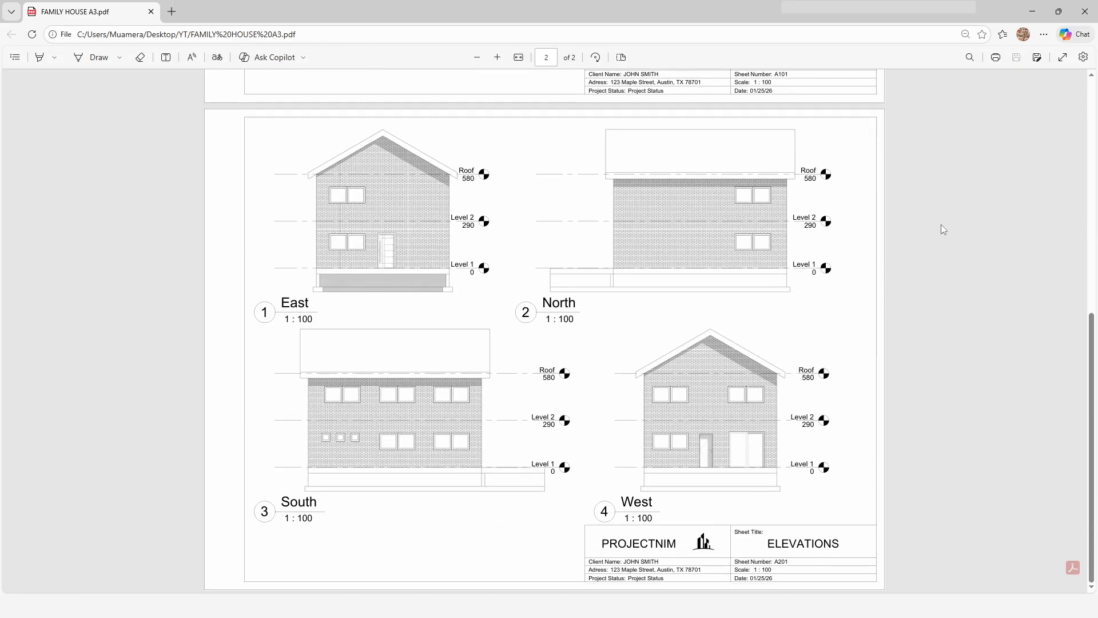
{"action": "scroll", "coordinate": [942, 229], "scroll_direction": "up", "scroll_amount": 8}
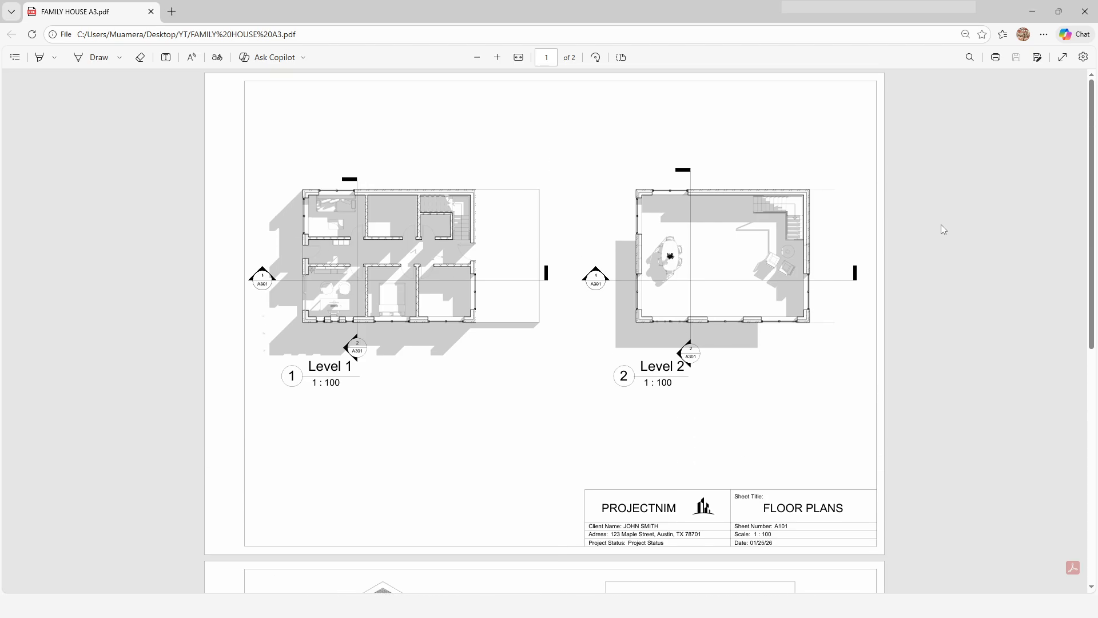
{"action": "left_click", "coordinate": [1032, 11]}
{"action": "left_click", "coordinate": [651, 112]}
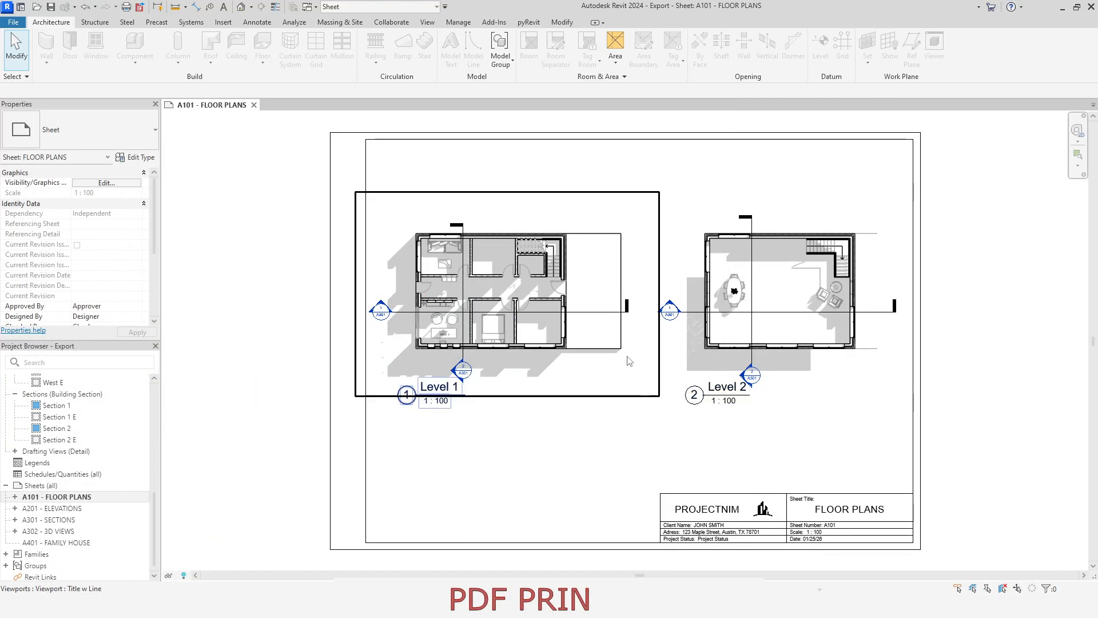
Step: Open sheet A301 - SECTIONS and close the A101 - FLOOR PLANS view
{"action": "double_click", "coordinate": [67, 517]}
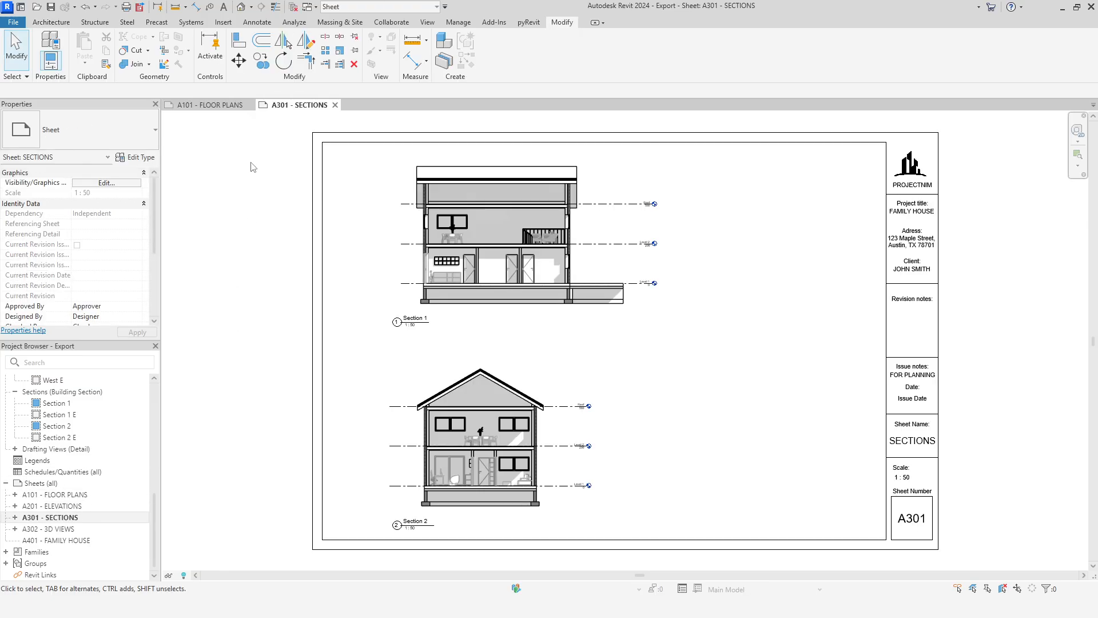
{"action": "left_click", "coordinate": [250, 106]}
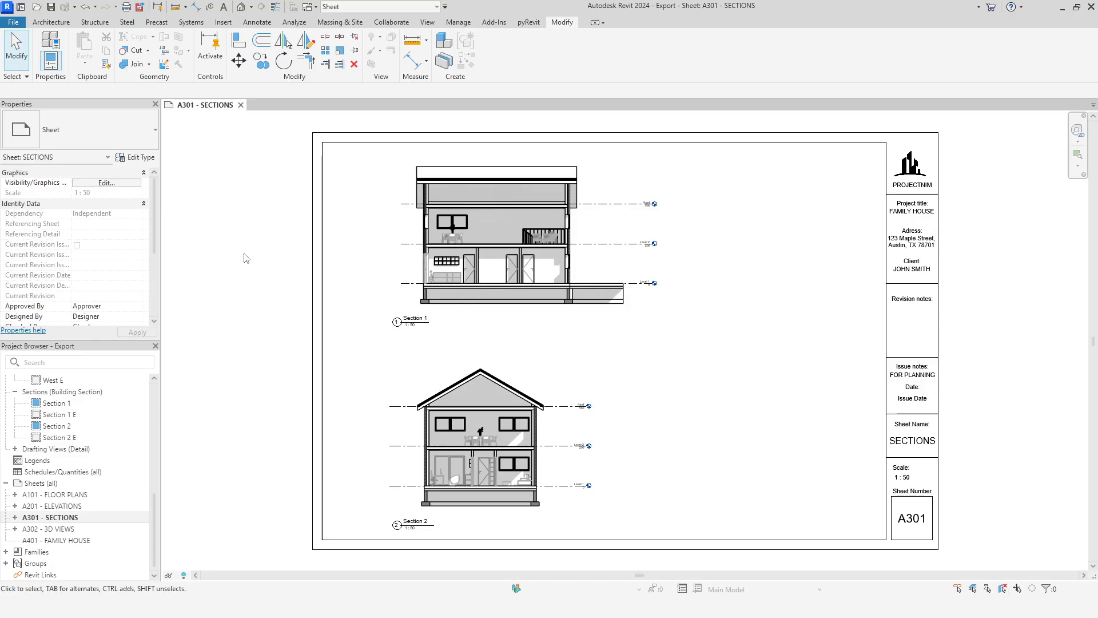
Step: Start the Print command and check the available printers, keeping Microsoft Print to PDF
{"action": "left_click", "coordinate": [13, 21]}
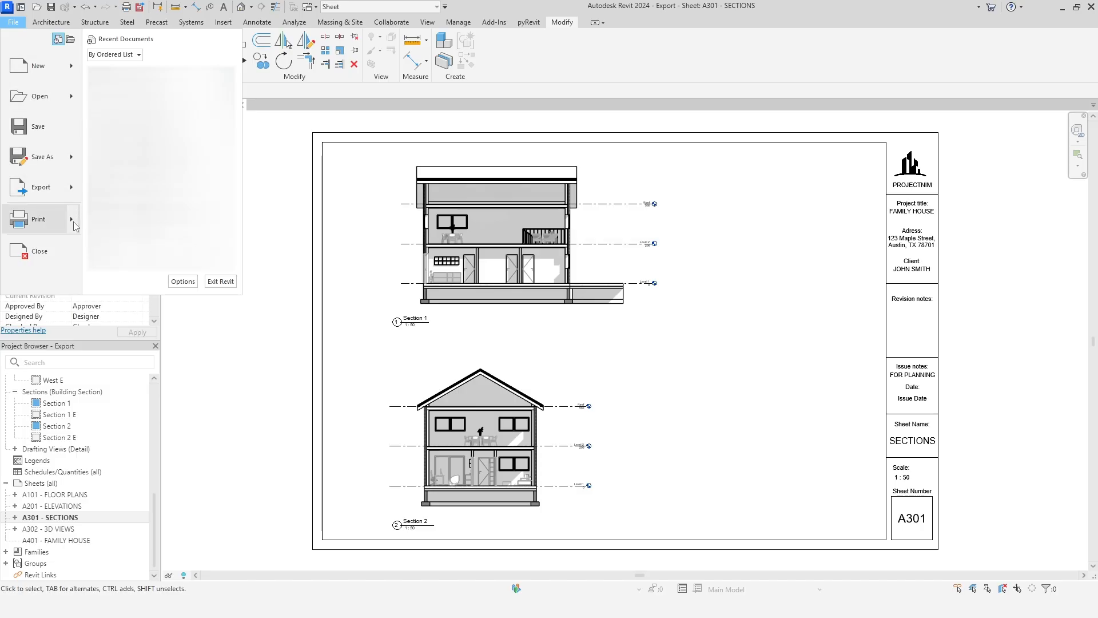
{"action": "mouse_move", "coordinate": [73, 221]}
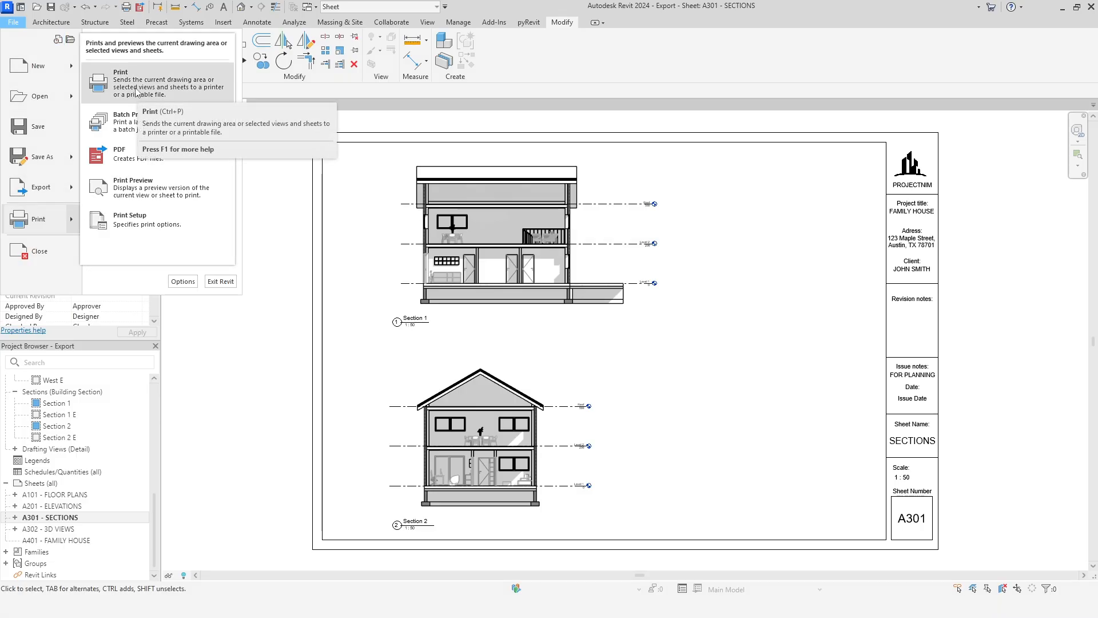
{"action": "left_click", "coordinate": [267, 236]}
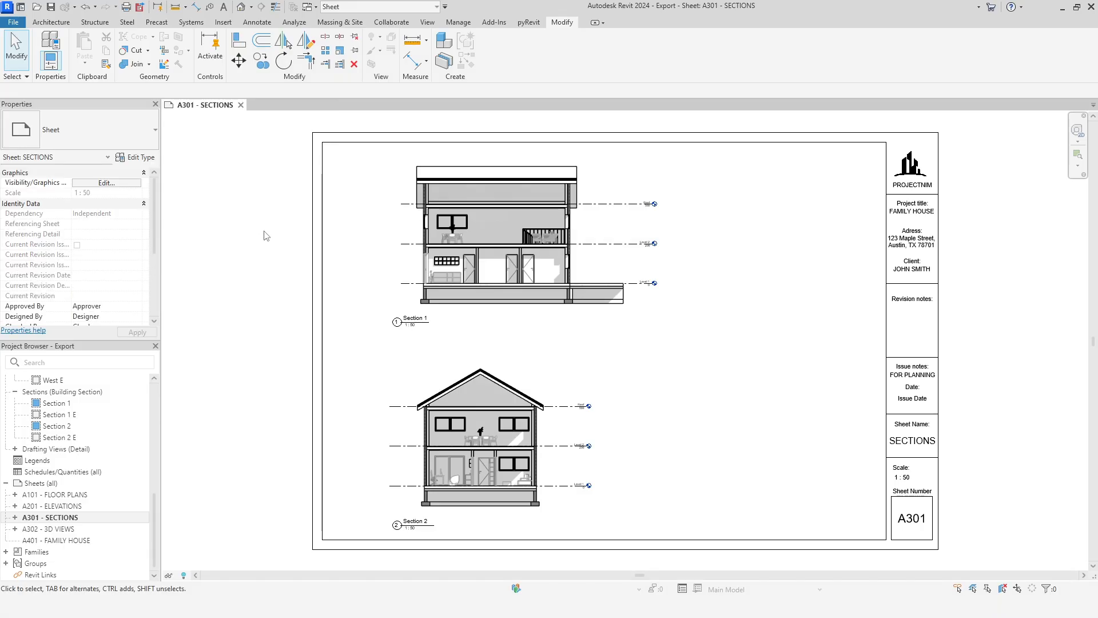
{"action": "left_click", "coordinate": [126, 10]}
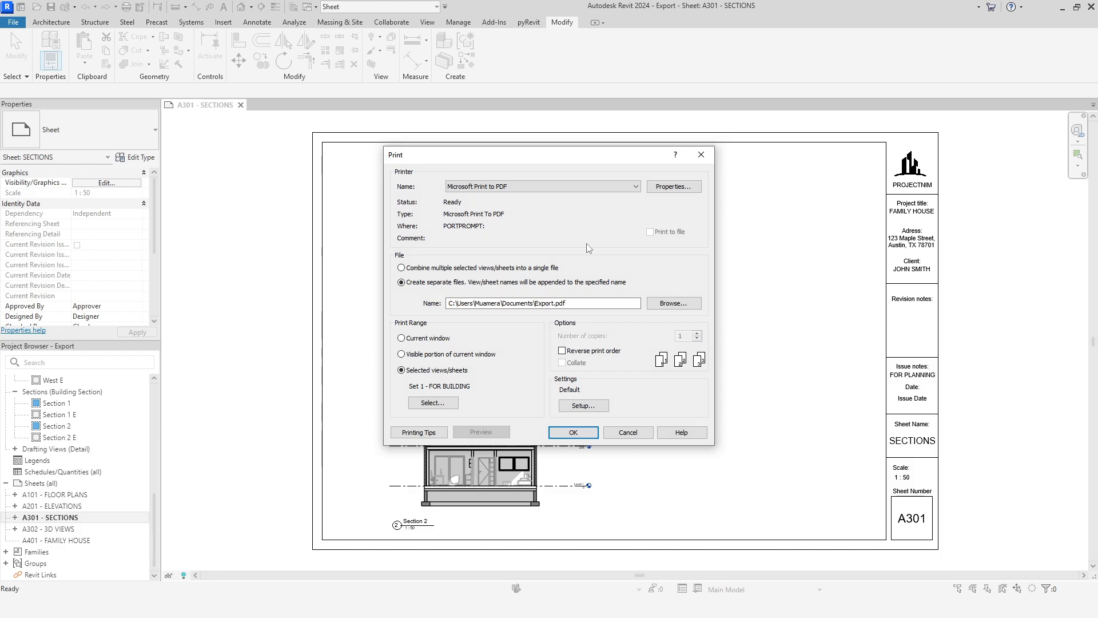
{"action": "left_click", "coordinate": [635, 187]}
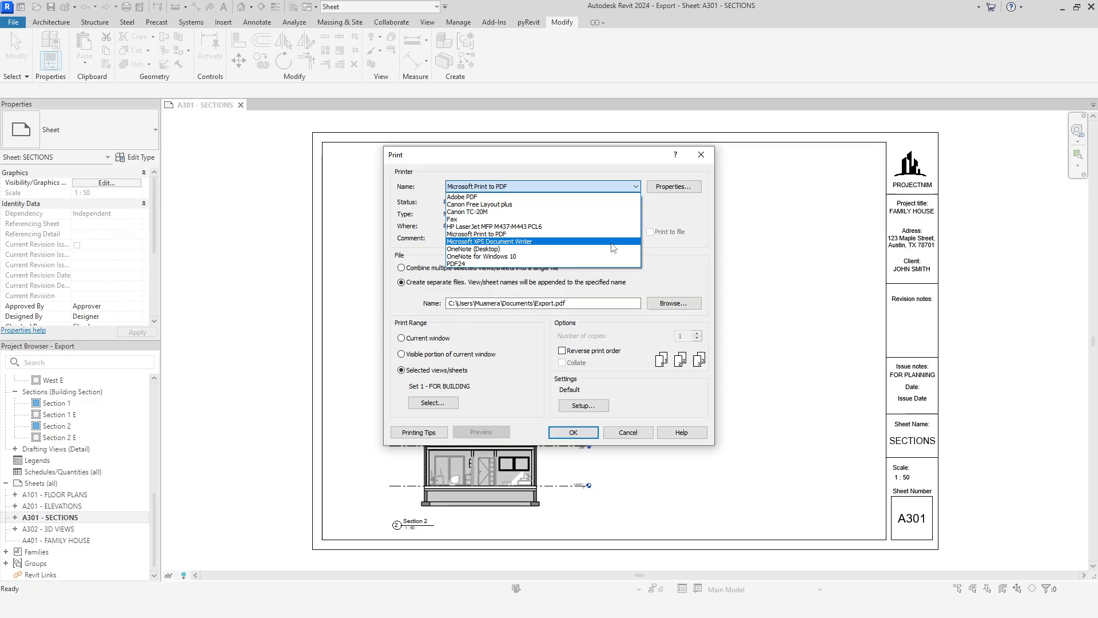
{"action": "left_click", "coordinate": [663, 267]}
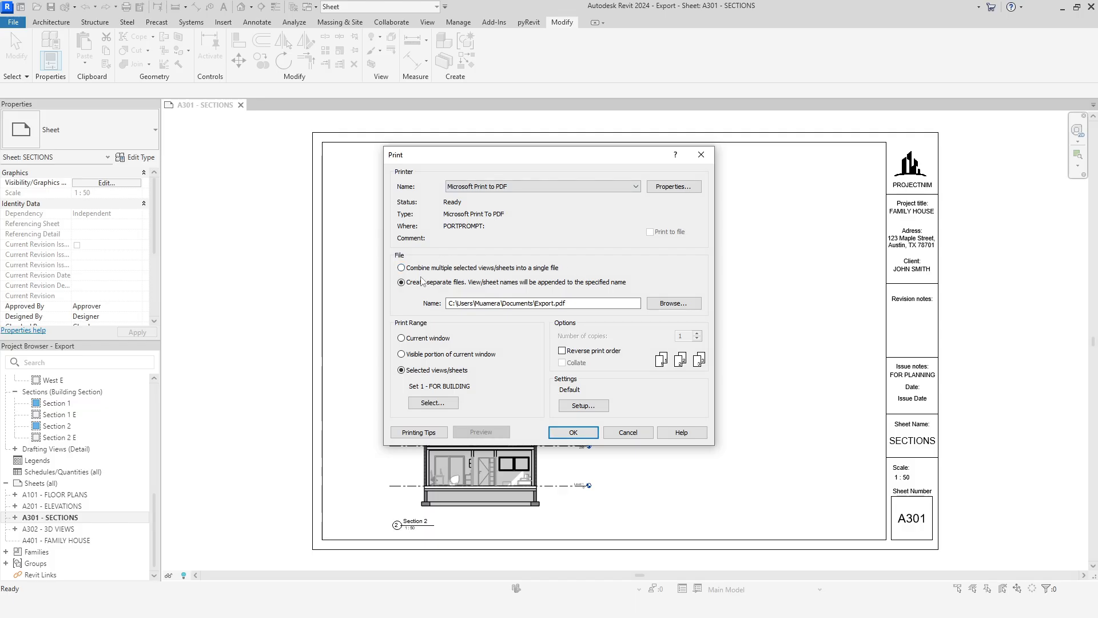
Step: Combine the selected sheets into a single file and set its path to the YT location on the desktop
{"action": "left_click", "coordinate": [485, 269]}
{"action": "left_click", "coordinate": [592, 304]}
{"action": "key", "text": "ctrl+a"}
{"action": "type", "text": "C:\\Users\\Muamera\\Desktop\\YT"}
{"action": "type", "text": "."}
Step: Create a new print set named Set 2 - FOR BUILDING for the print range
{"action": "left_click", "coordinate": [449, 404]}
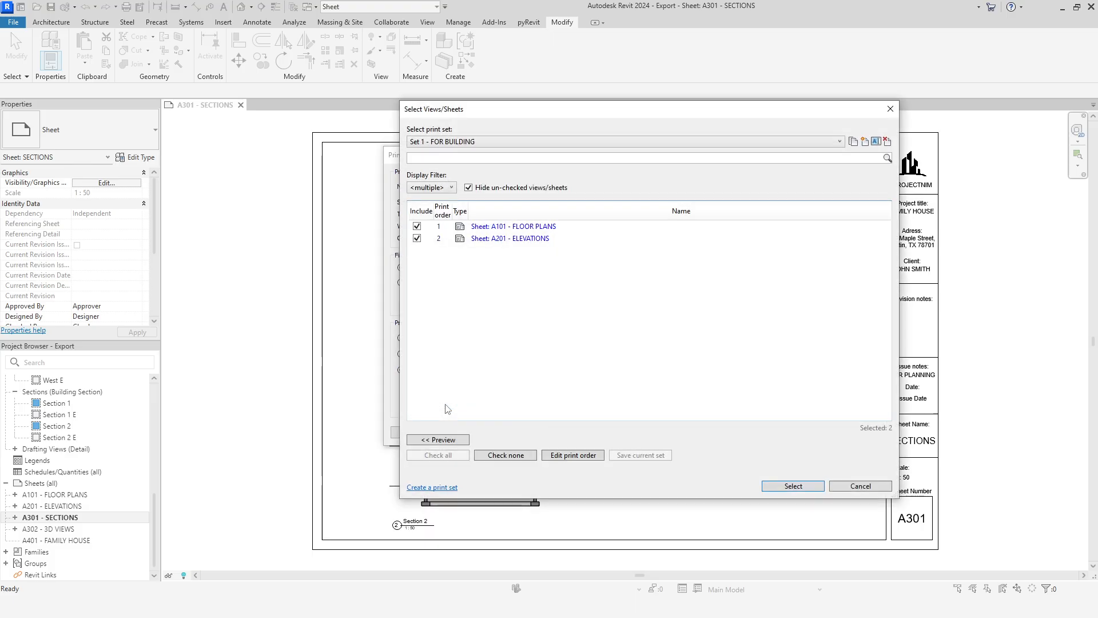
{"action": "left_click", "coordinate": [865, 141]}
{"action": "key", "text": "End"}
{"action": "key", "text": "BackSpace"}
{"action": "type", "text": "2 - "}
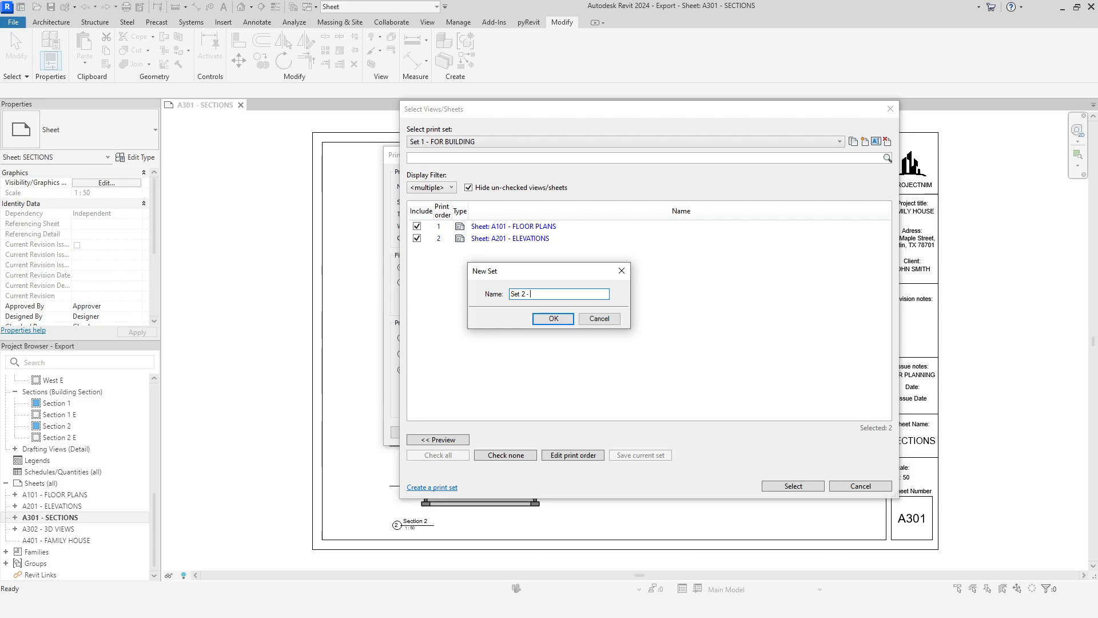
{"action": "type", "text": "FOR BUILDING"}
{"action": "left_click", "coordinate": [553, 318]}
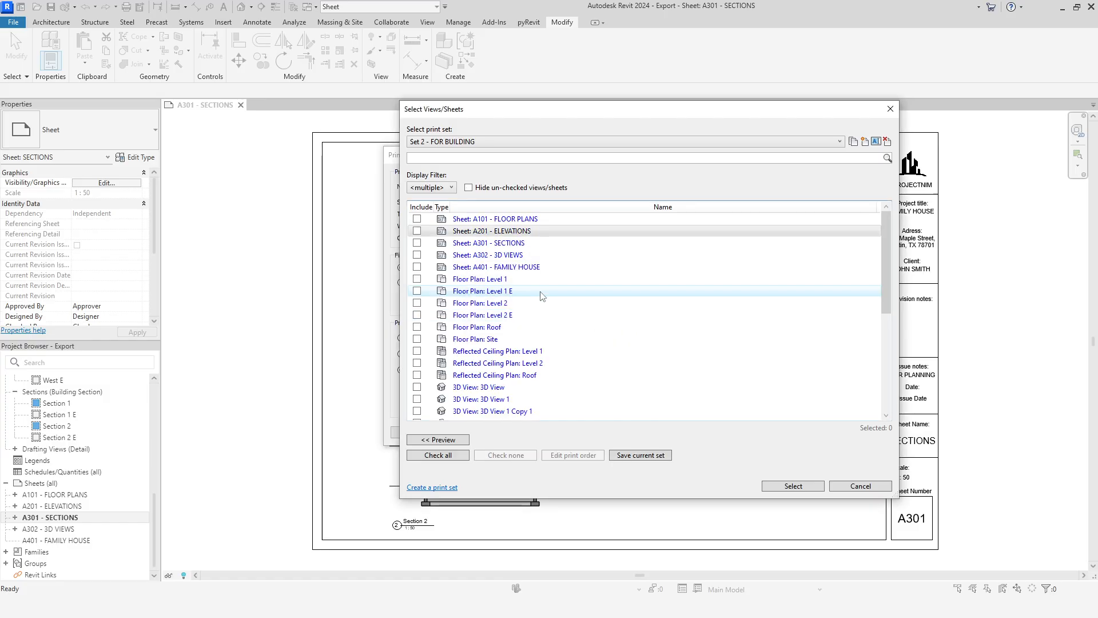
Step: Include sheets A301 - SECTIONS and A302 - 3D VIEWS in the new set, then save and select it for printing
{"action": "left_click", "coordinate": [417, 243]}
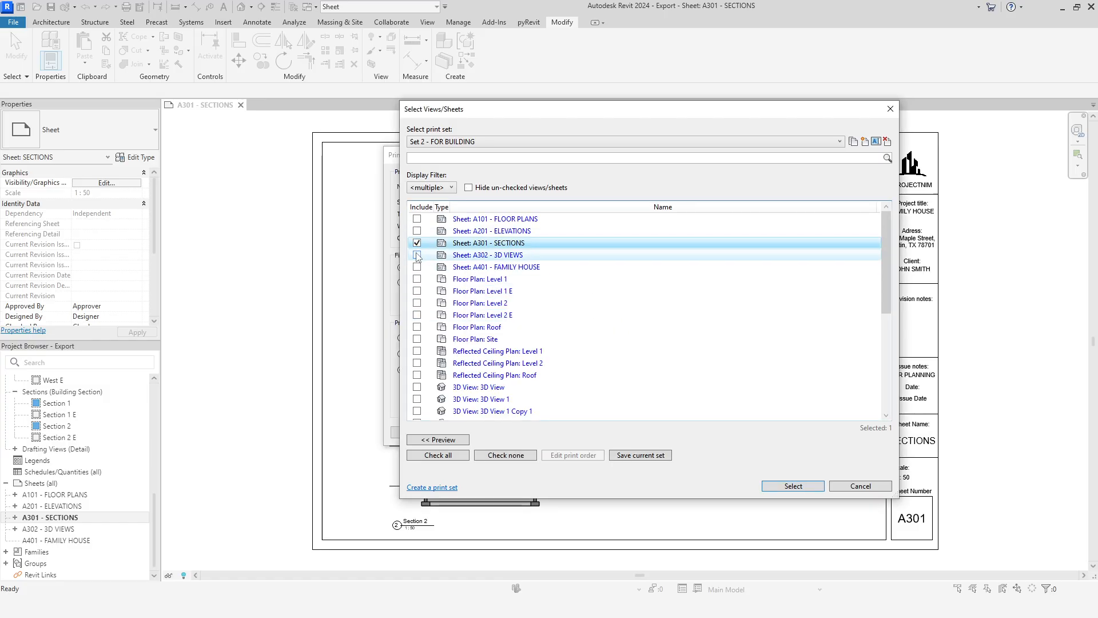
{"action": "left_click", "coordinate": [417, 255]}
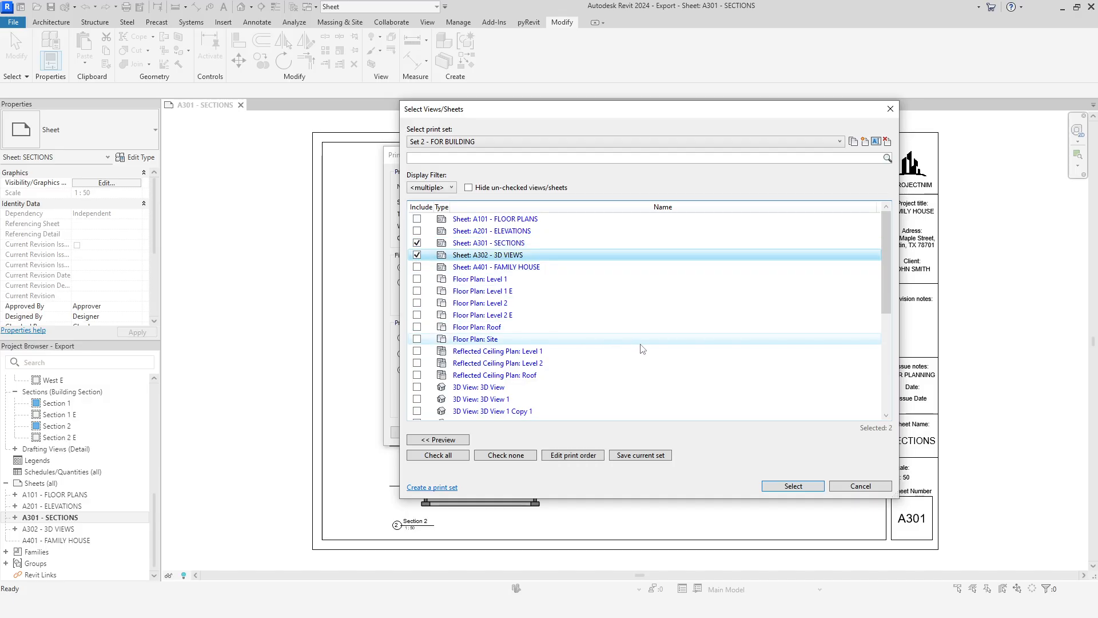
{"action": "left_click", "coordinate": [639, 455]}
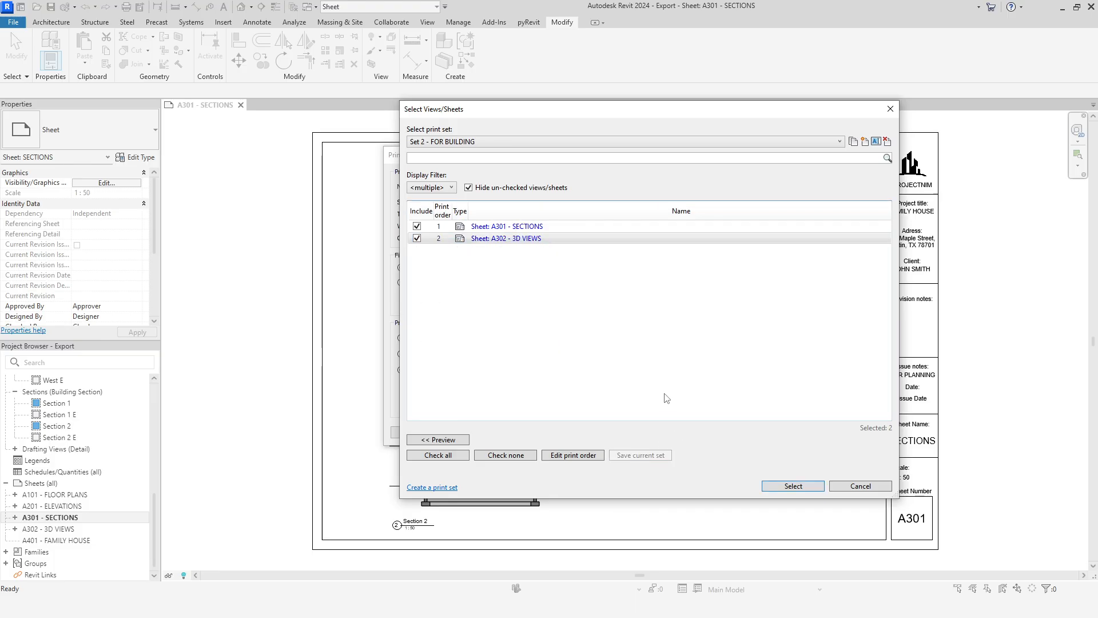
{"action": "left_click", "coordinate": [584, 456]}
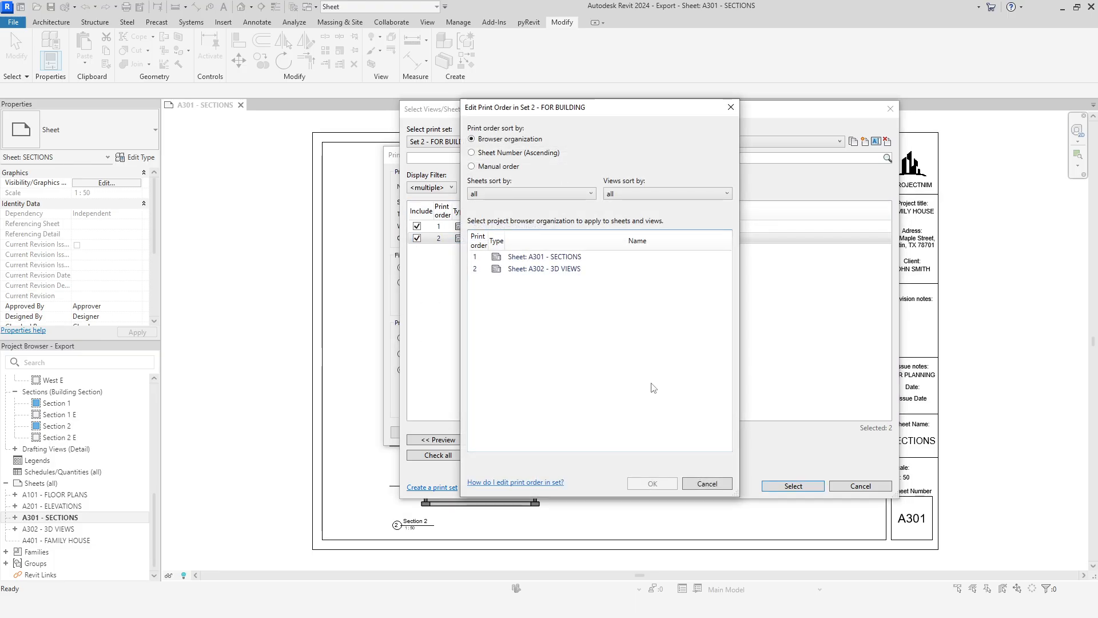
{"action": "left_click", "coordinate": [715, 487]}
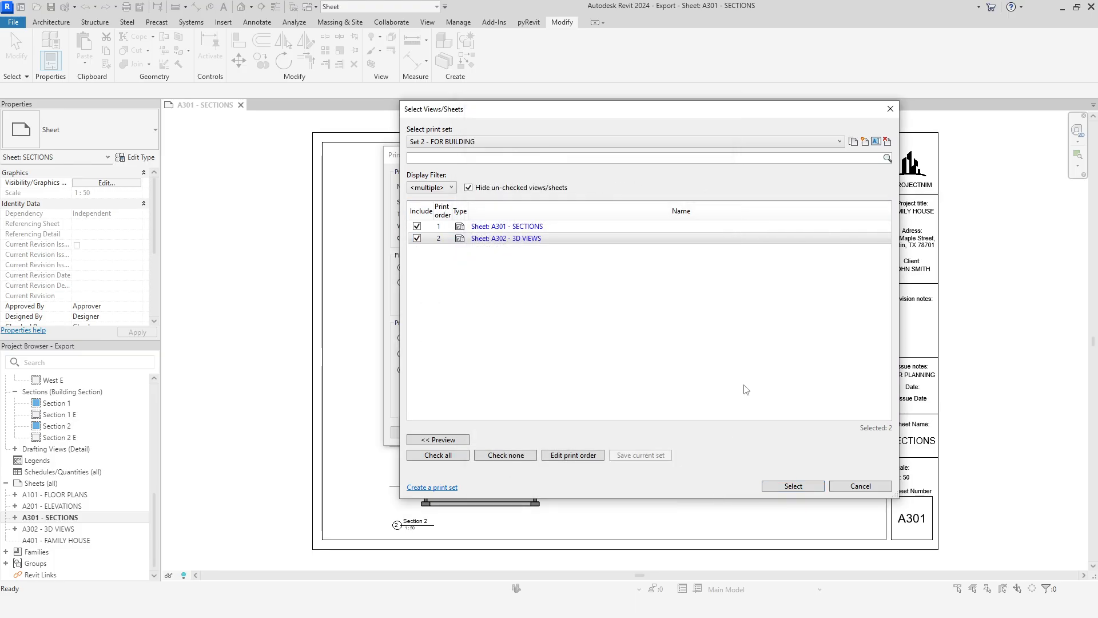
{"action": "left_click", "coordinate": [793, 487]}
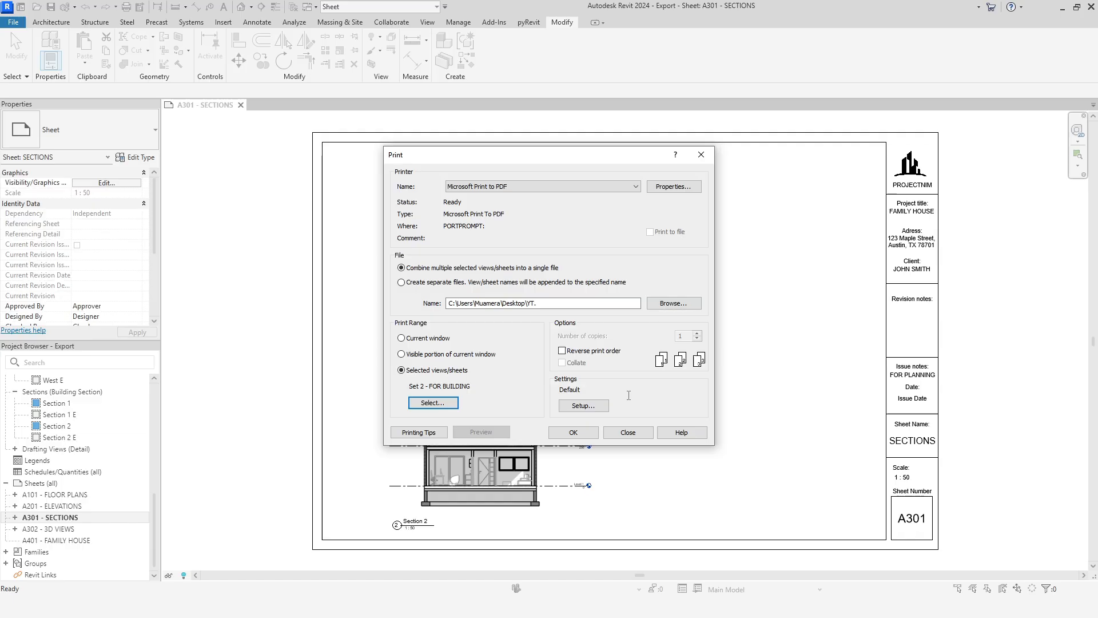
Step: Check the paper sizes offered in the print setup and leave its settings unchanged
{"action": "left_click", "coordinate": [583, 404]}
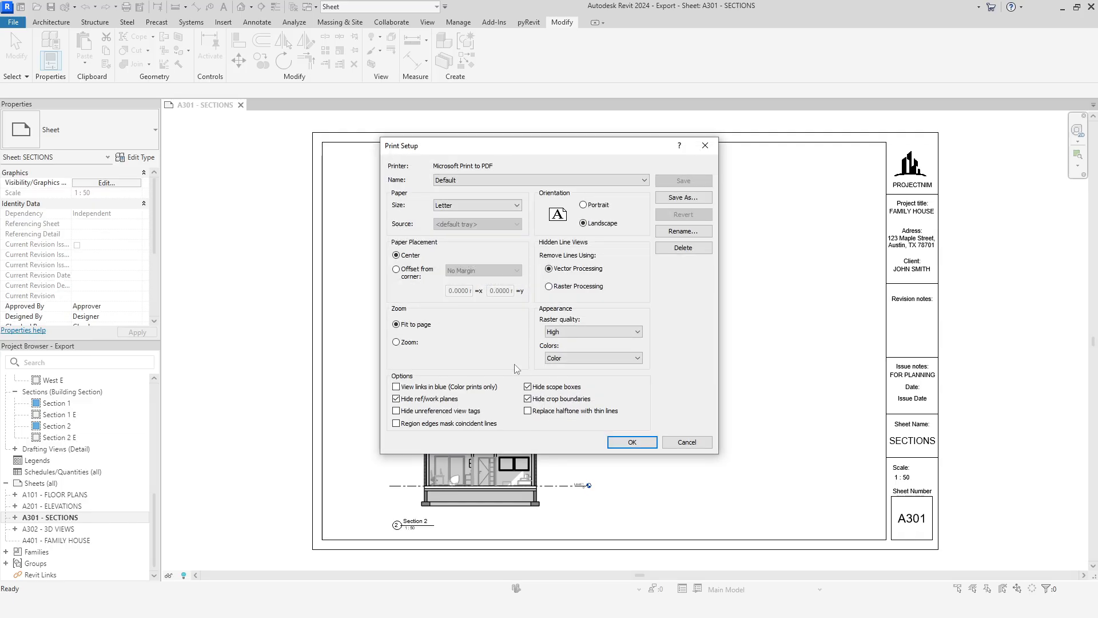
{"action": "left_click", "coordinate": [520, 209]}
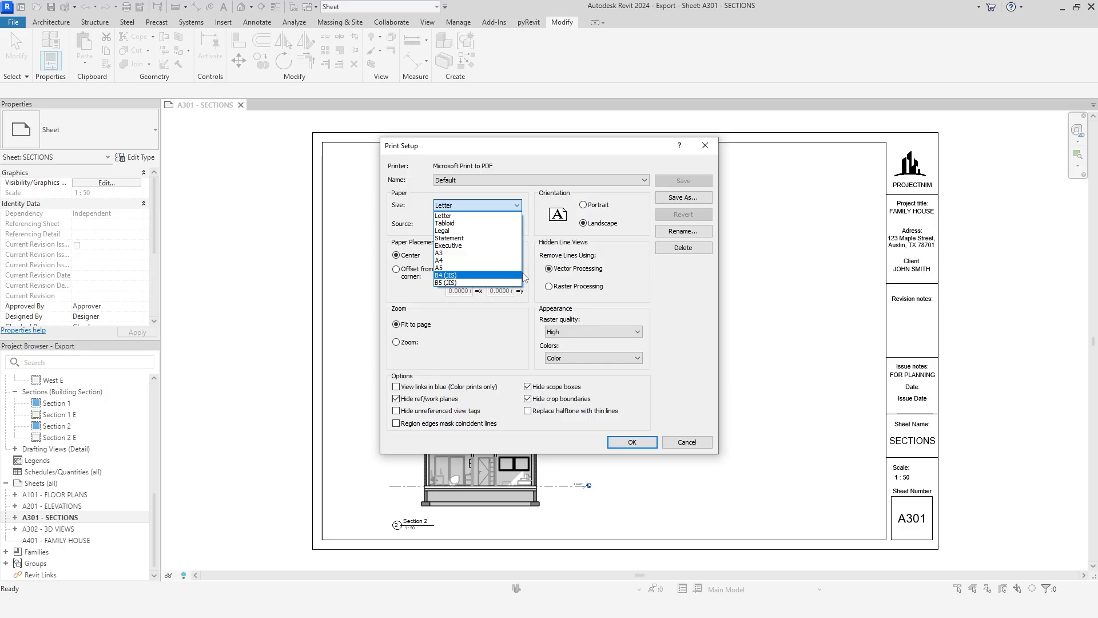
{"action": "left_click", "coordinate": [576, 257]}
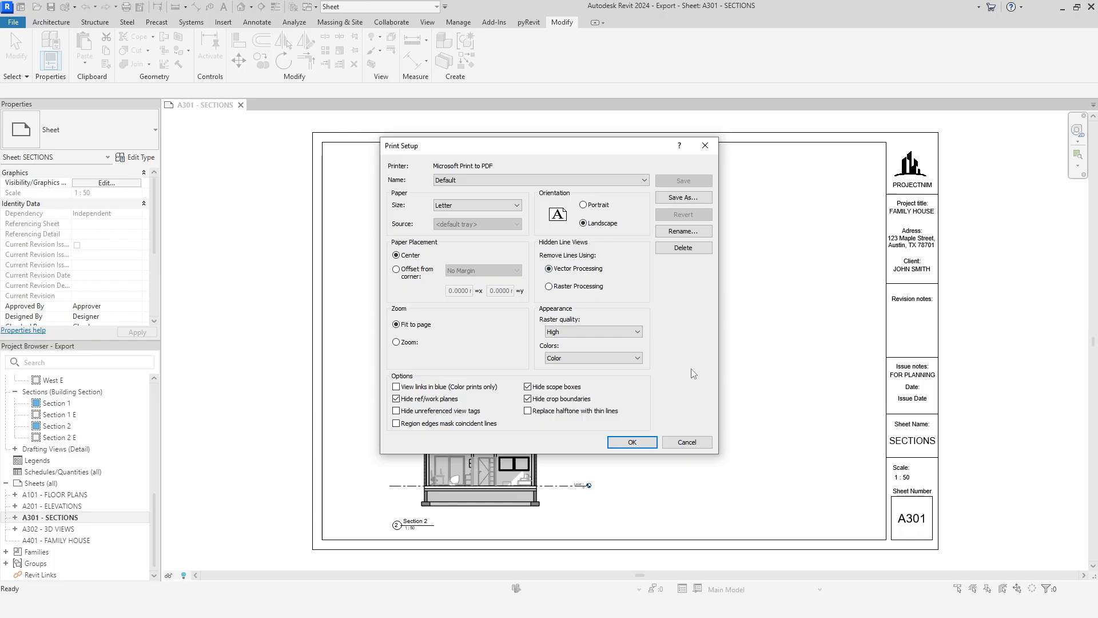
{"action": "left_click", "coordinate": [686, 441]}
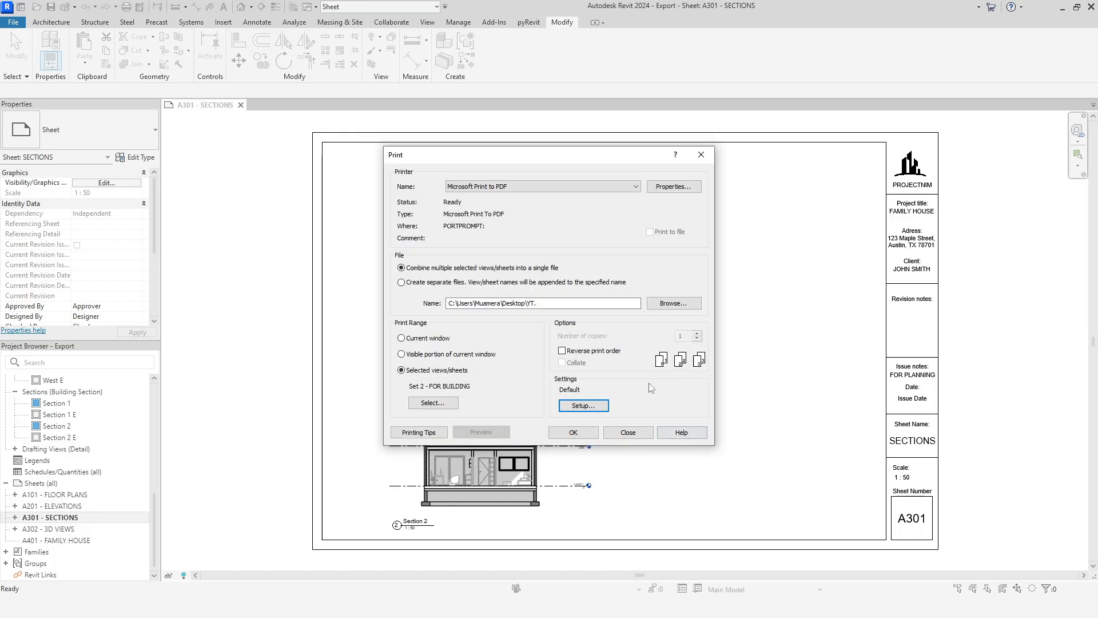
Step: Switch the printer to PDF24 and set its print setup paper size to Arch D
{"action": "left_click", "coordinate": [616, 184]}
{"action": "left_click", "coordinate": [503, 264]}
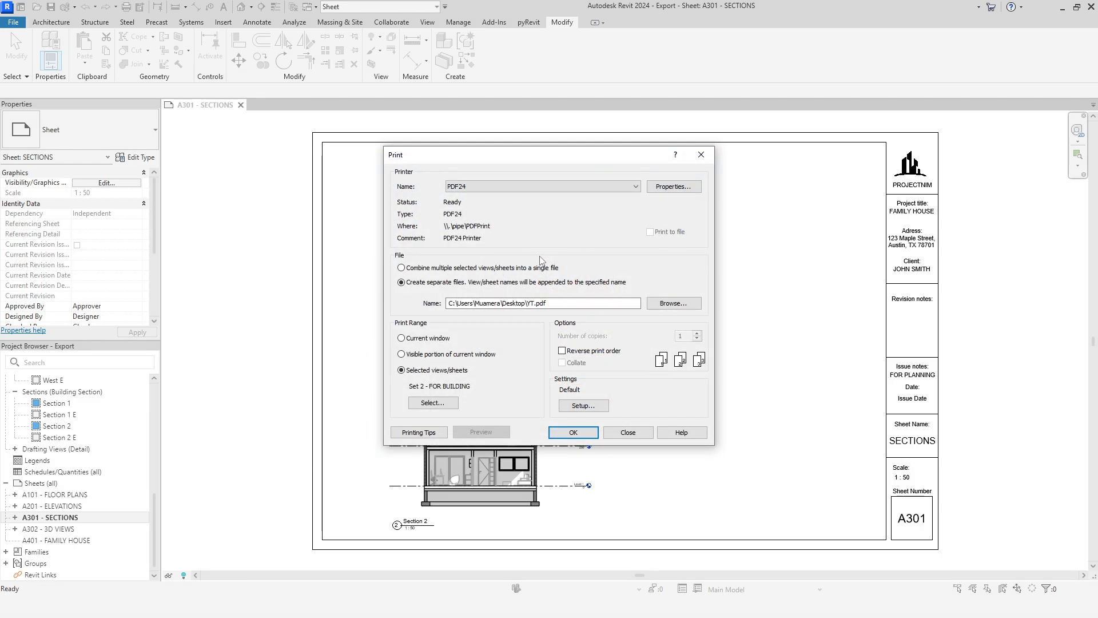
{"action": "left_click", "coordinate": [583, 405]}
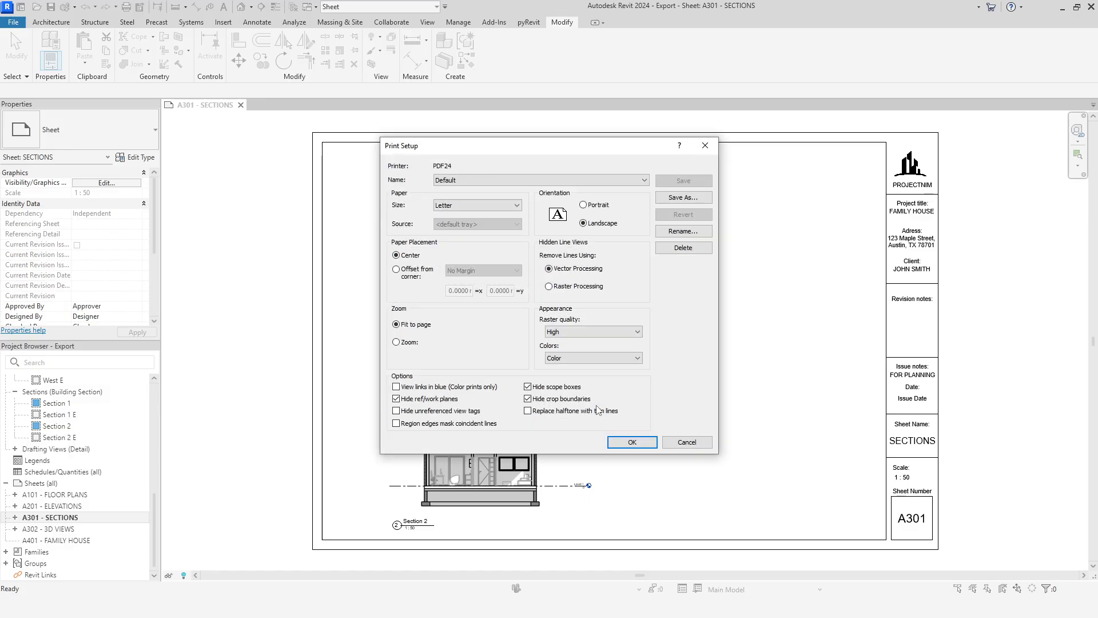
{"action": "left_click", "coordinate": [513, 207]}
{"action": "scroll", "coordinate": [484, 308], "scroll_direction": "down", "scroll_amount": 7}
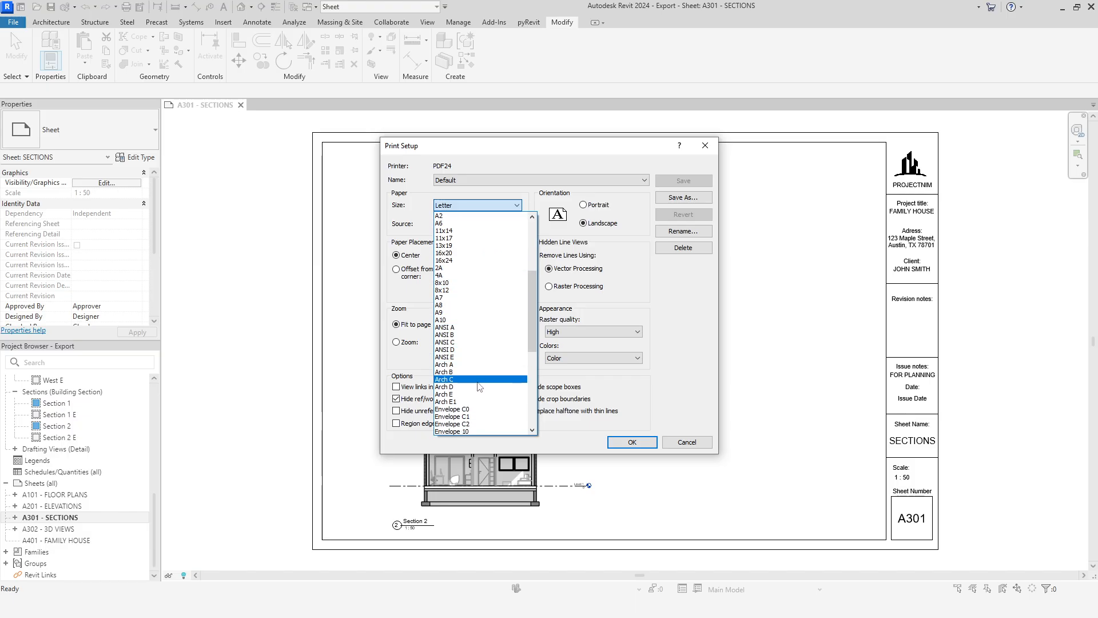
{"action": "left_click", "coordinate": [478, 387]}
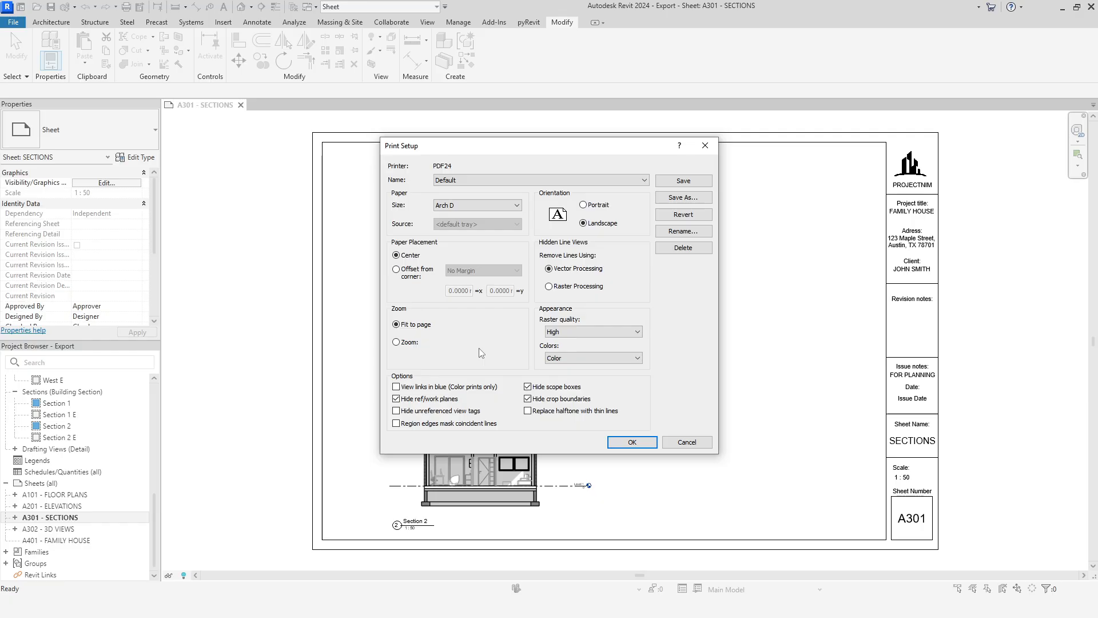
Step: Set the print zoom to 100% of size, keep the raster quality at High, and accept the print setup
{"action": "left_click", "coordinate": [410, 342]}
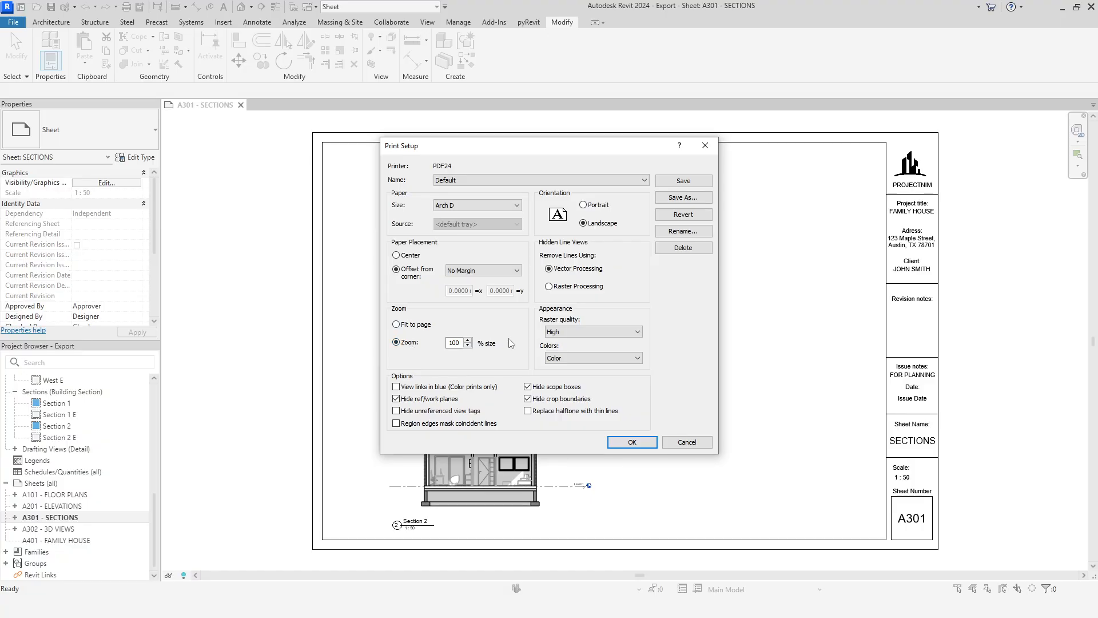
{"action": "left_click", "coordinate": [585, 332]}
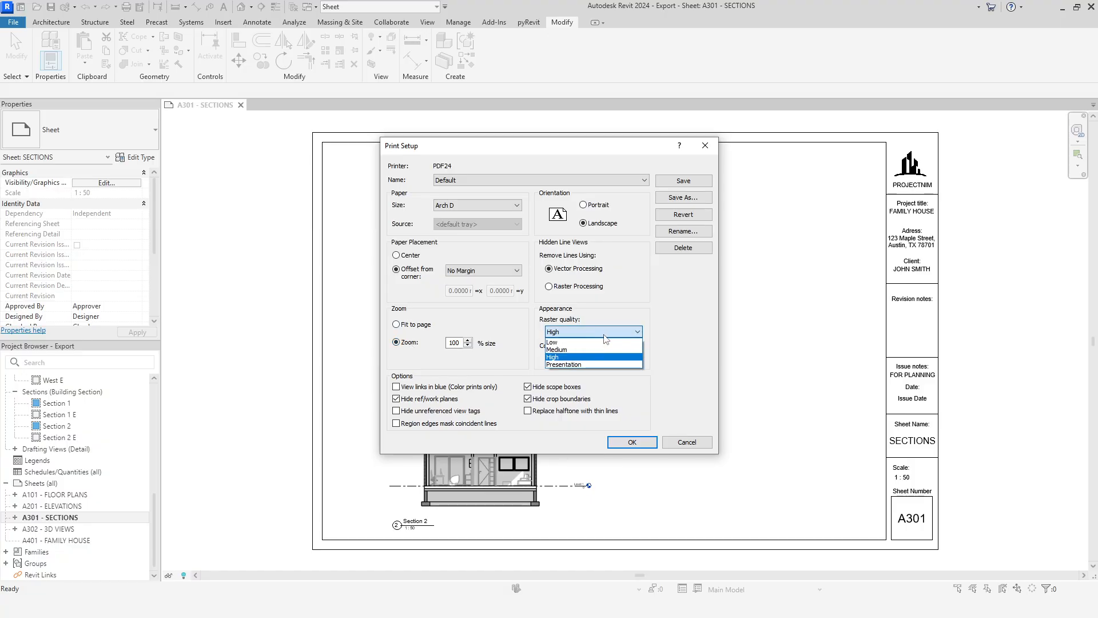
{"action": "left_click", "coordinate": [604, 335]}
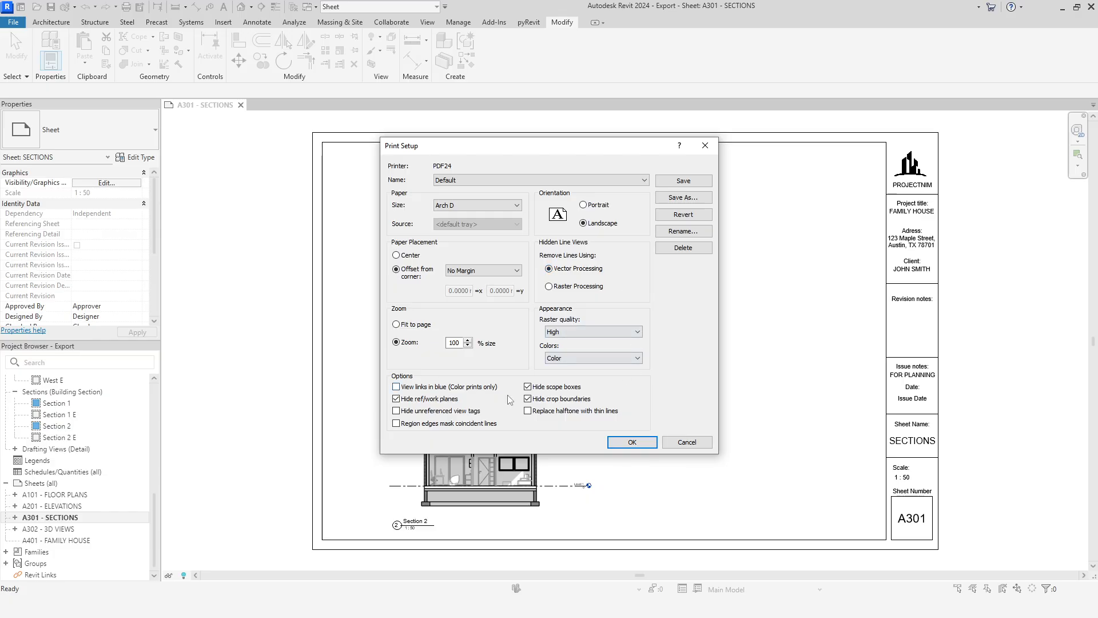
{"action": "left_click", "coordinate": [626, 443]}
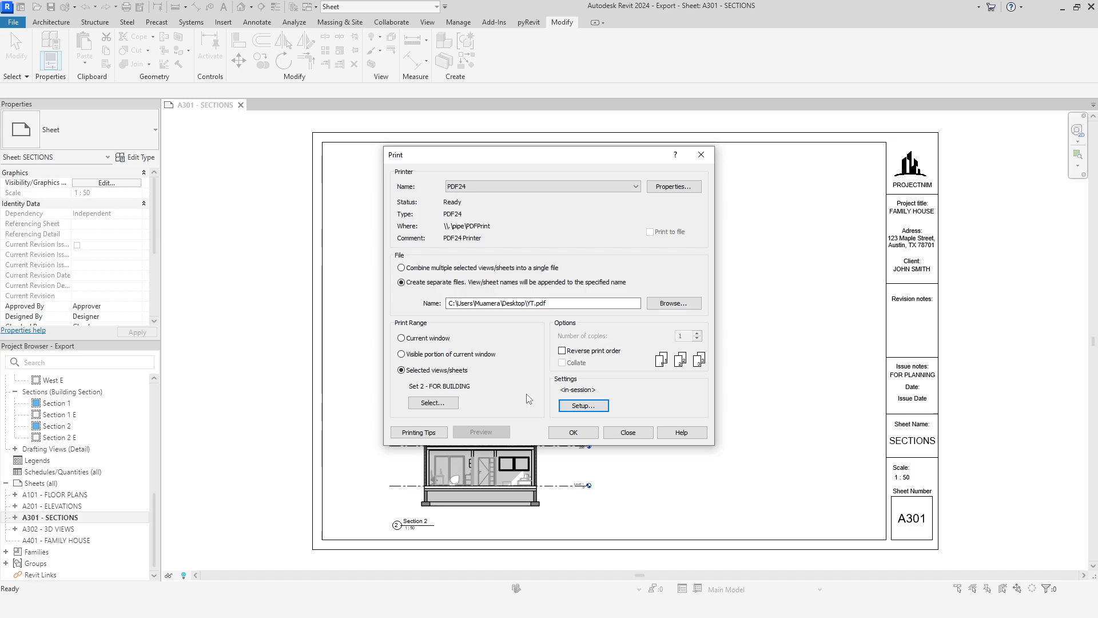
Step: Decline printing separate files, combine the selected sheets into a single file instead, and send the set to PDF24
{"action": "left_click", "coordinate": [572, 430]}
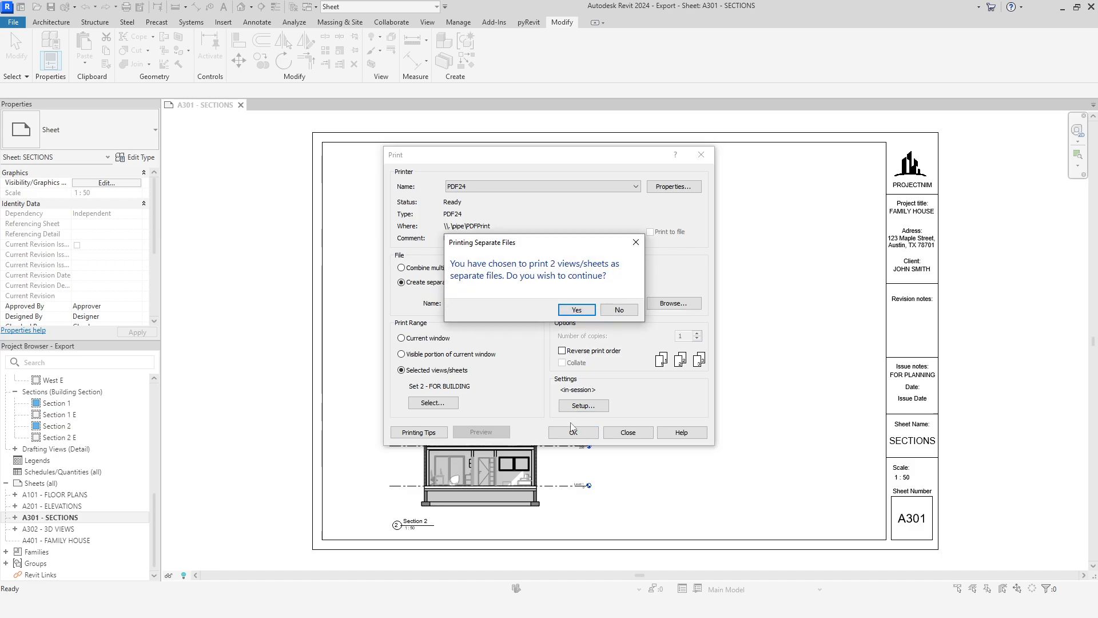
{"action": "left_click", "coordinate": [627, 310]}
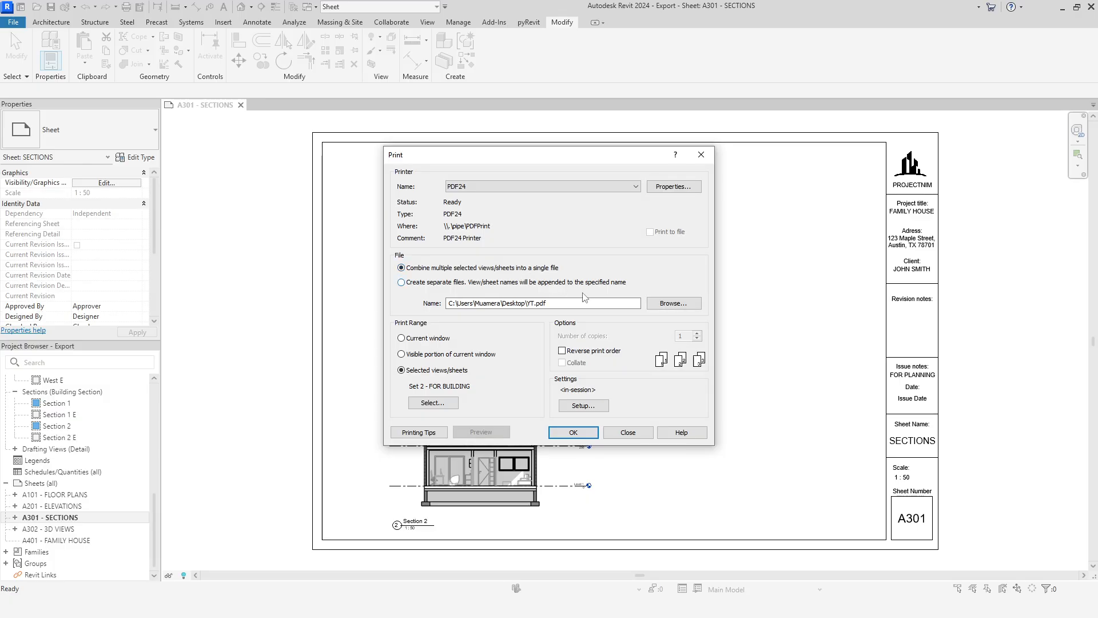
{"action": "left_click", "coordinate": [573, 432]}
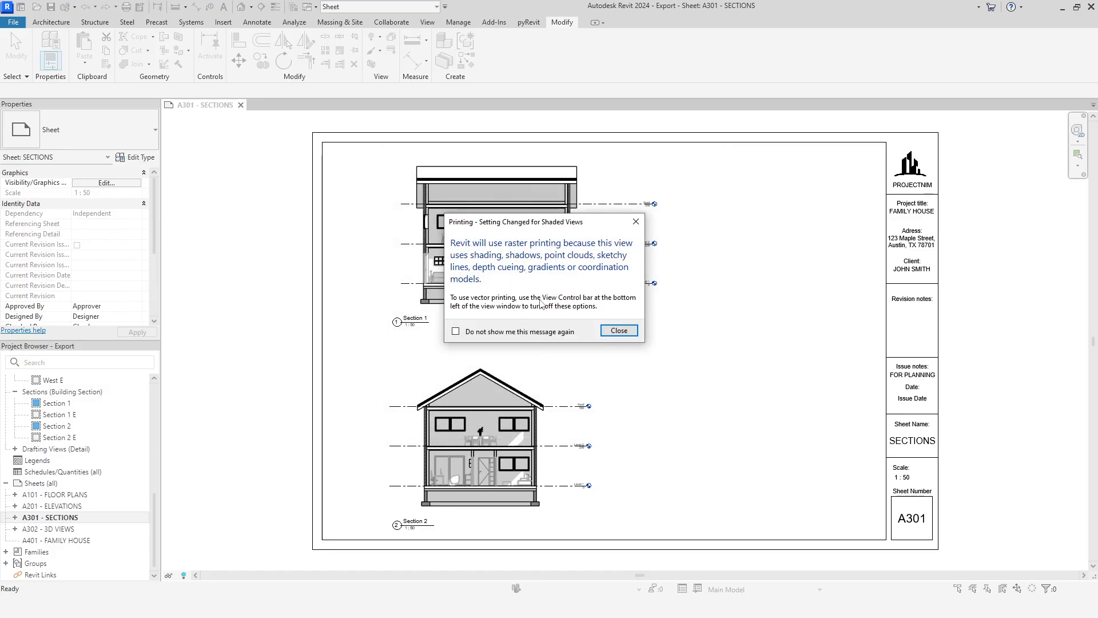
{"action": "left_click", "coordinate": [619, 330]}
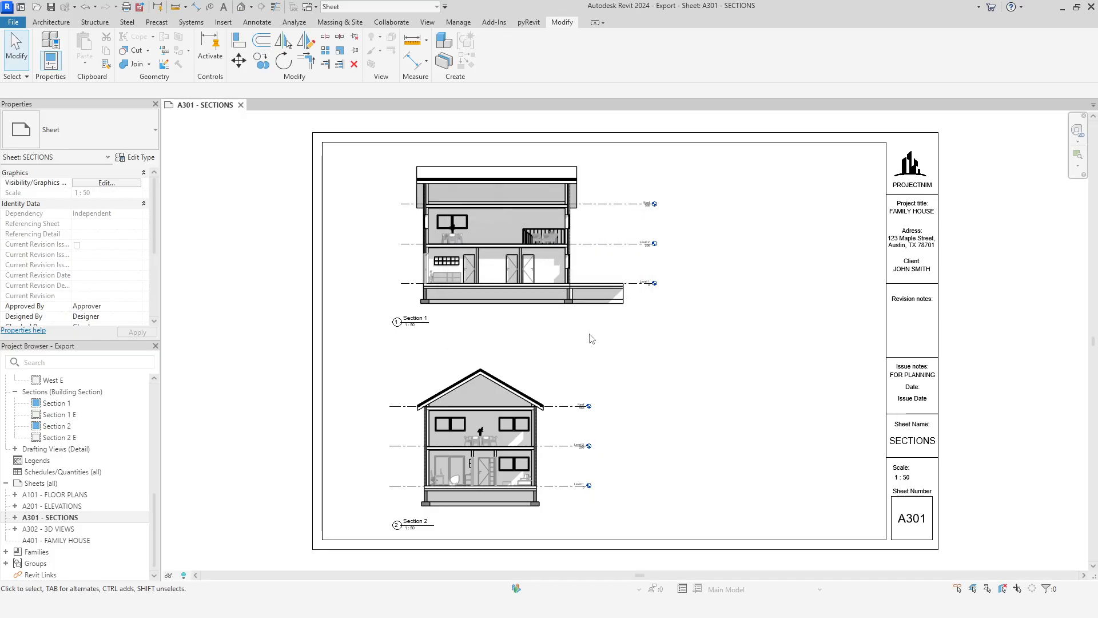
Step: Save the PDF24 print job as a PDF named FAMILY HOUSE ARCH D in the desktop YT folder
{"action": "left_click", "coordinate": [491, 245]}
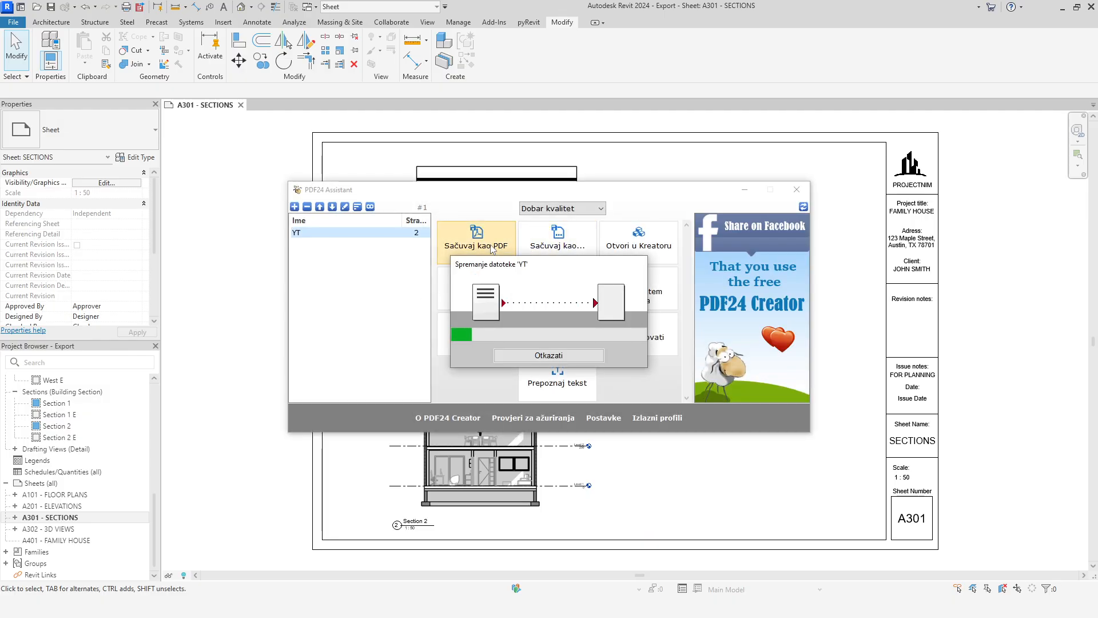
{"action": "left_click", "coordinate": [492, 225]}
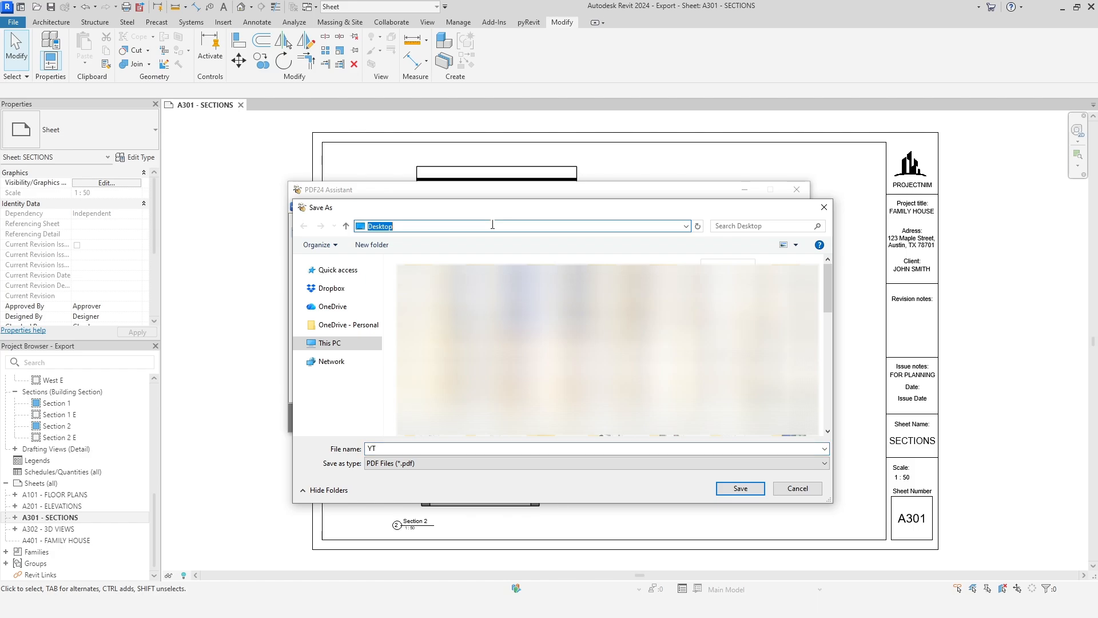
{"action": "type", "text": "C:\\Users\\Muamera\\Desktop\\YT"}
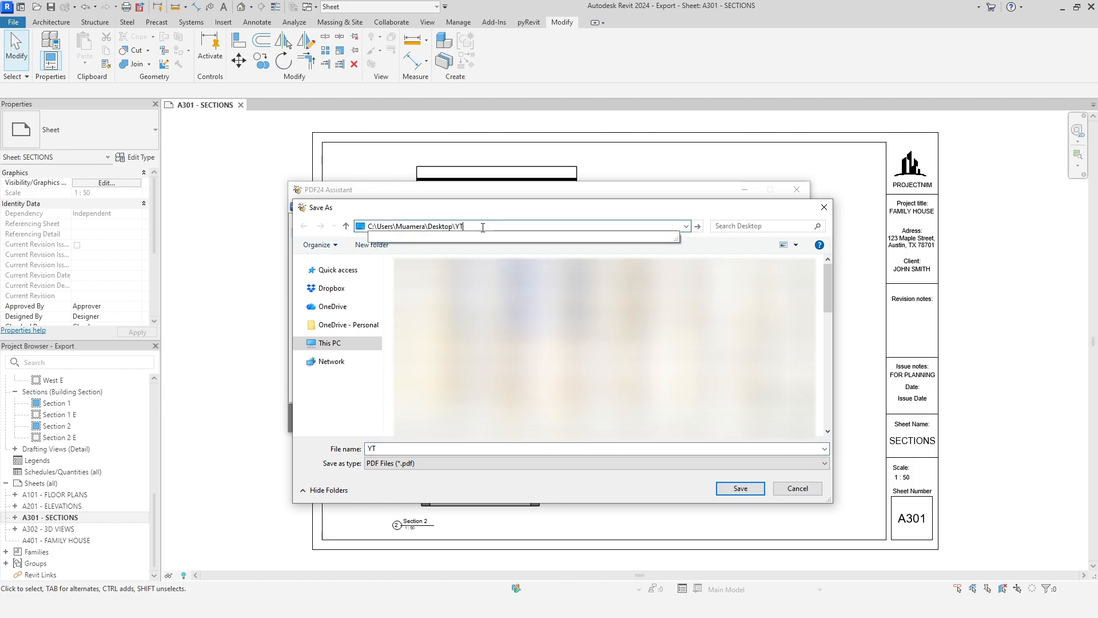
{"action": "key", "text": "Return"}
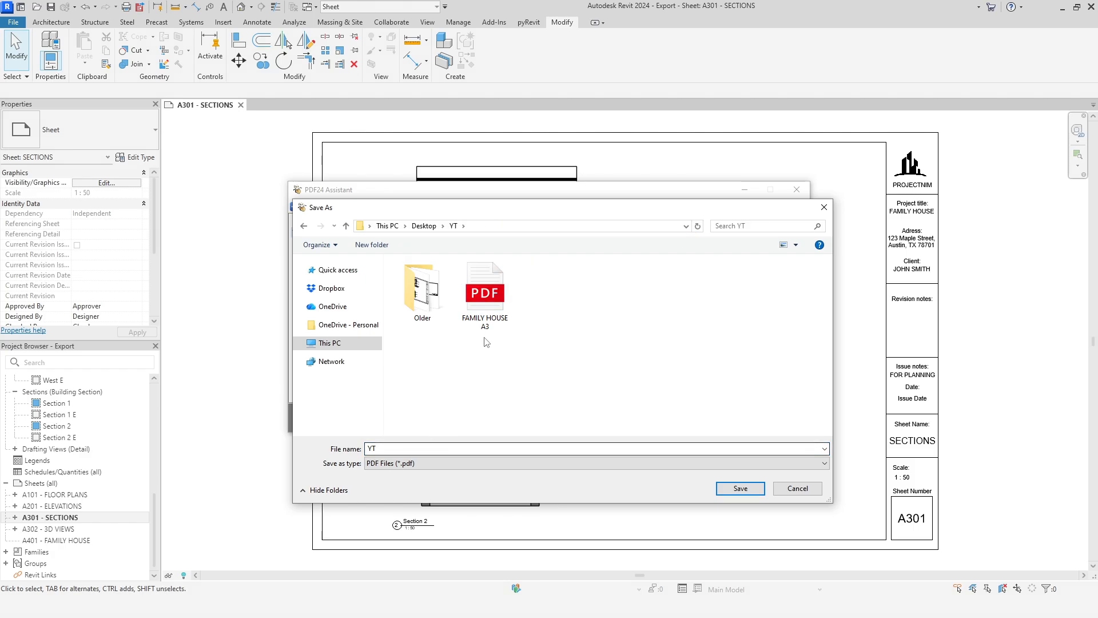
{"action": "left_click", "coordinate": [484, 294]}
{"action": "left_click", "coordinate": [421, 448]}
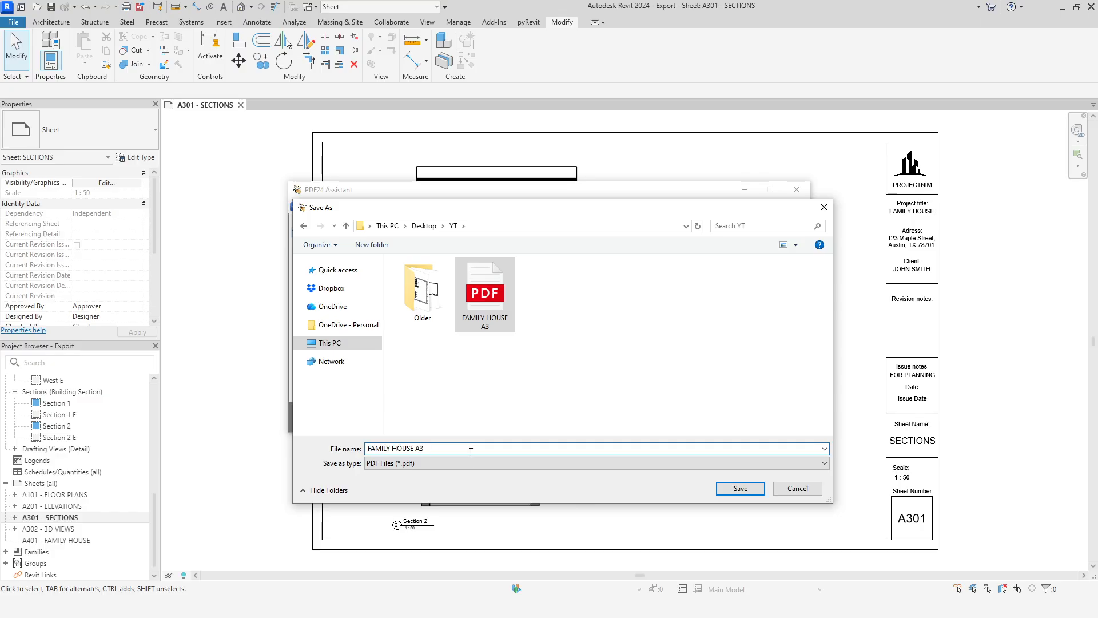
{"action": "key", "text": "Delete"}
{"action": "type", "text": "RCH D"}
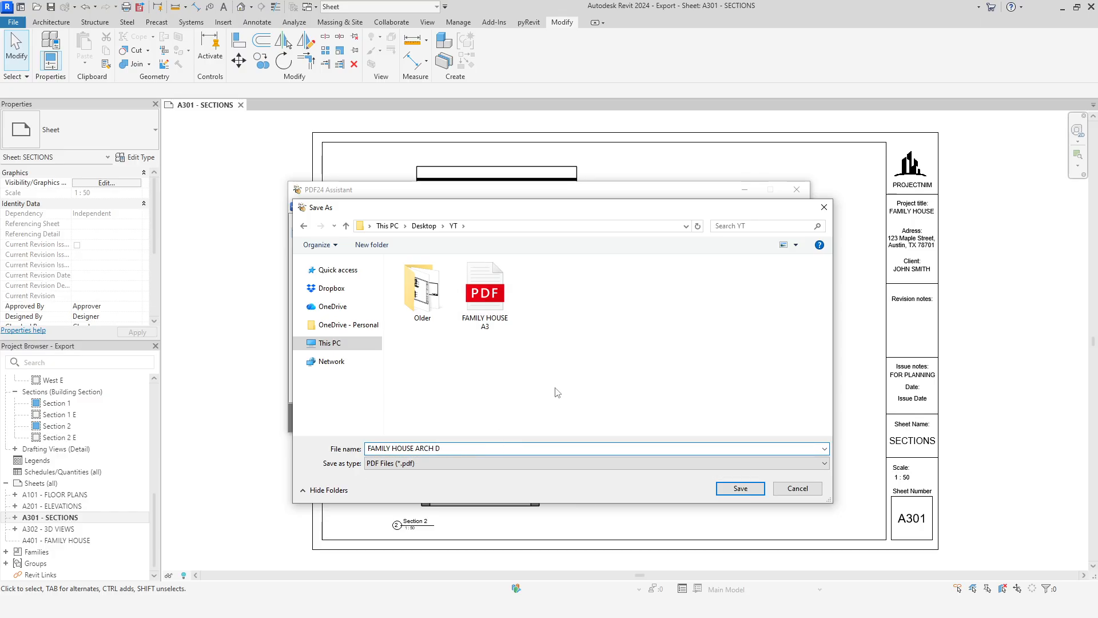
{"action": "left_click", "coordinate": [733, 490]}
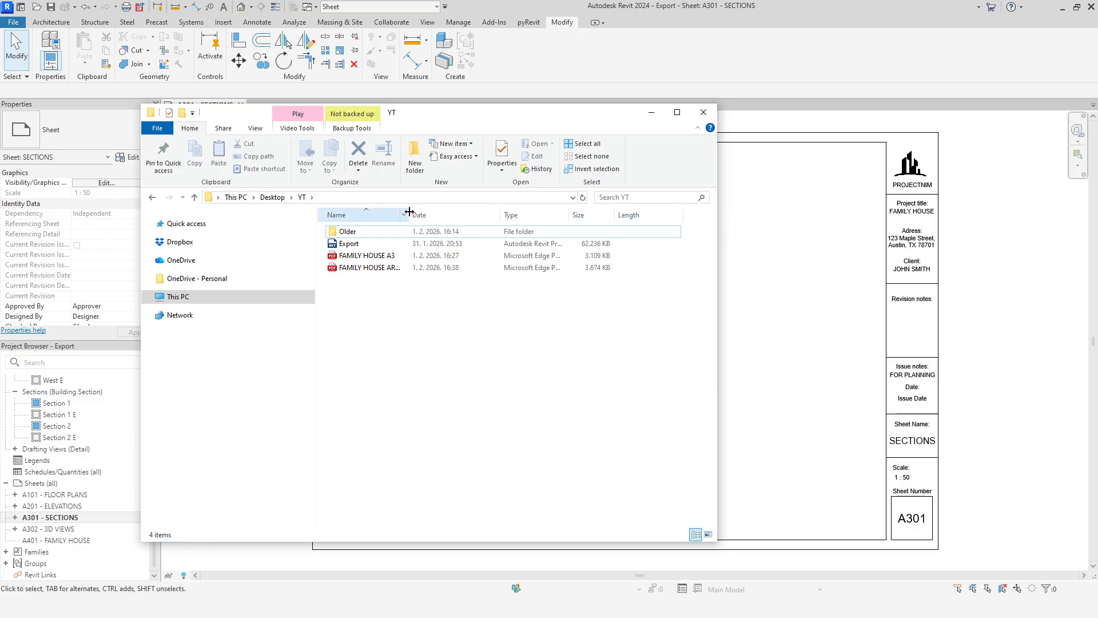
Step: Open the FAMILY HOUSE ARCH D PDF from the YT folder and look through its sheets
{"action": "double_click", "coordinate": [384, 267]}
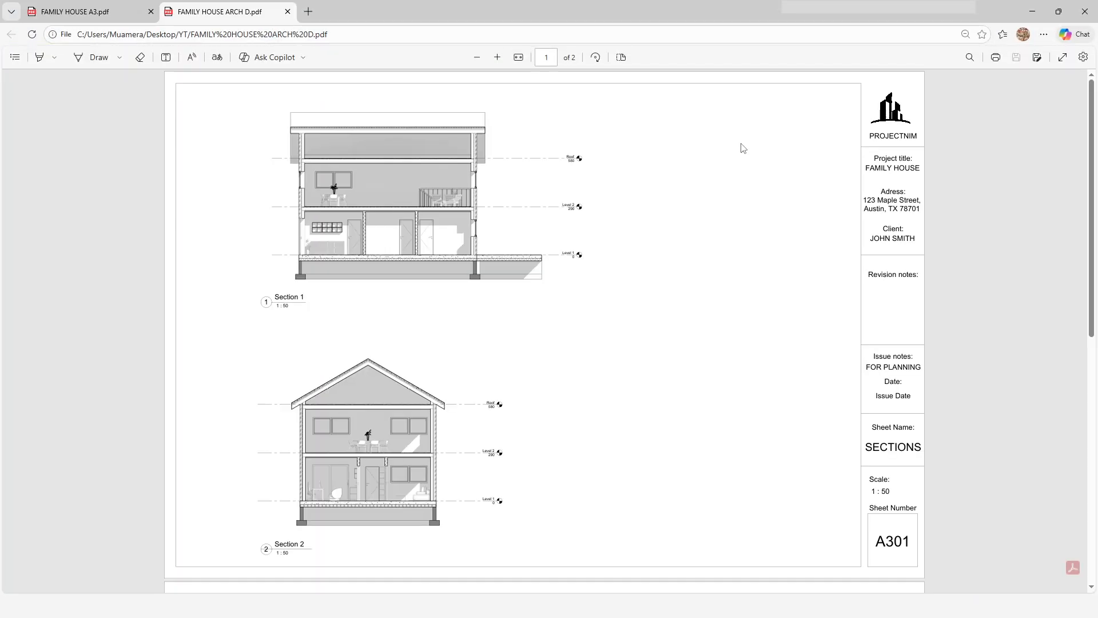
{"action": "scroll", "coordinate": [743, 148], "scroll_direction": "down", "scroll_amount": 1}
{"action": "scroll", "coordinate": [742, 147], "scroll_direction": "down", "scroll_amount": 8}
{"action": "scroll", "coordinate": [742, 147], "scroll_direction": "up", "scroll_amount": 8}
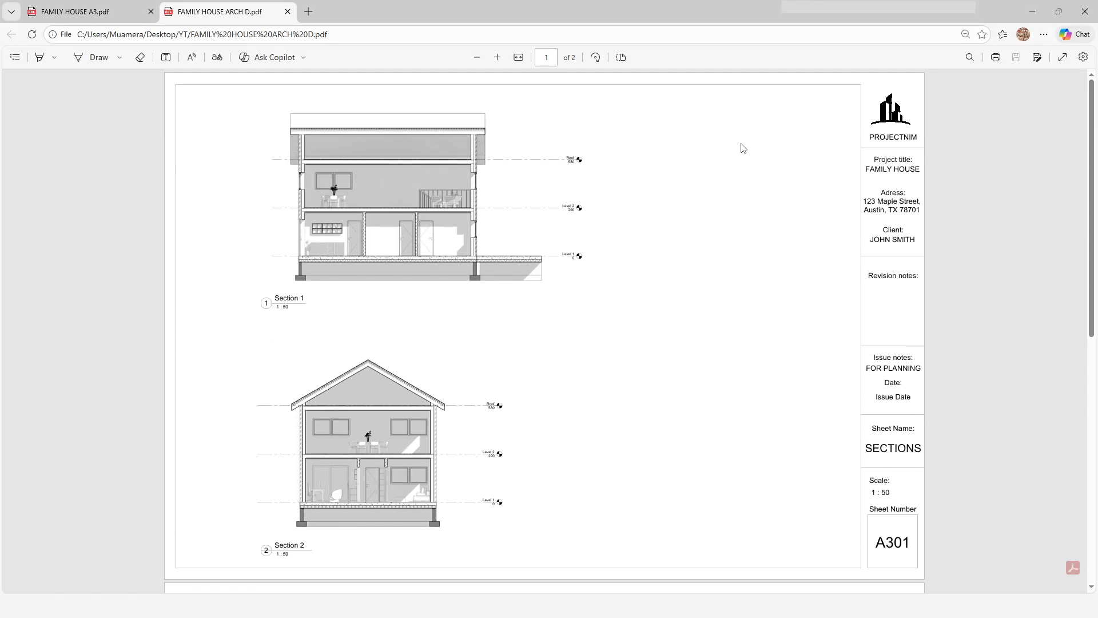
Step: Switch back to Revit, open sheet A401 - FAMILY HOUSE, close A301 - SECTIONS, and open A401's title block family for editing
{"action": "key", "text": "alt+Tab"}
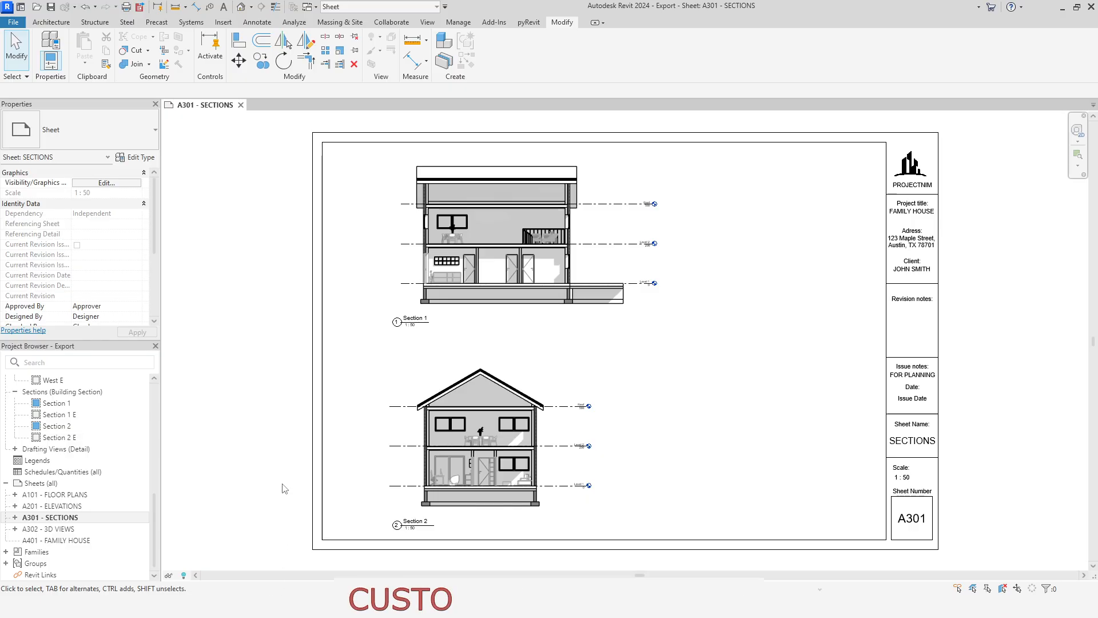
{"action": "double_click", "coordinate": [63, 540]}
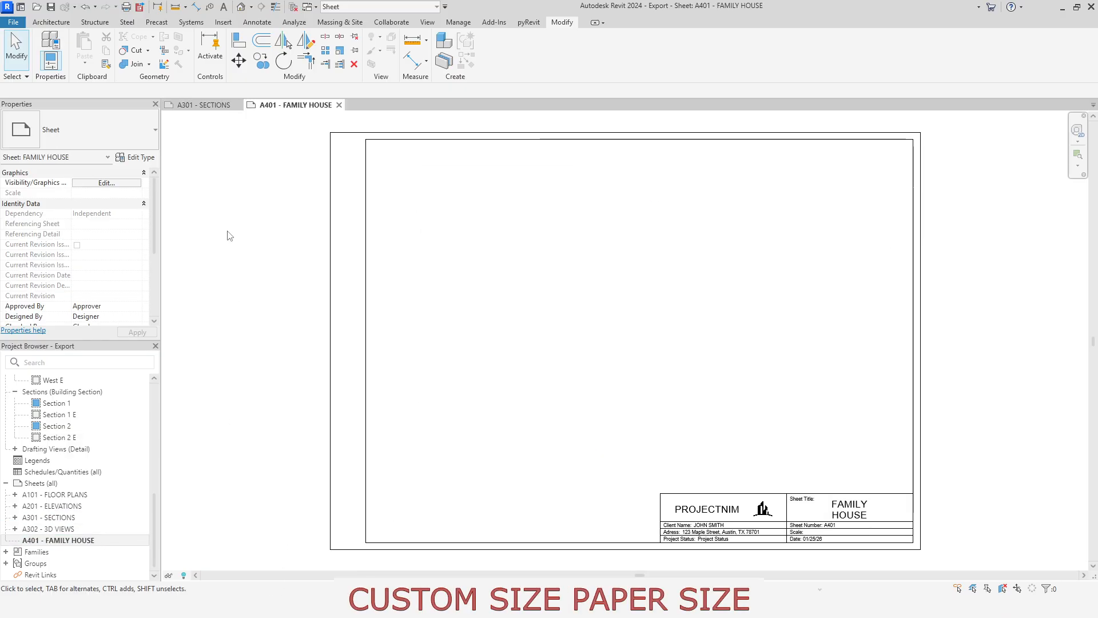
{"action": "left_click", "coordinate": [236, 104]}
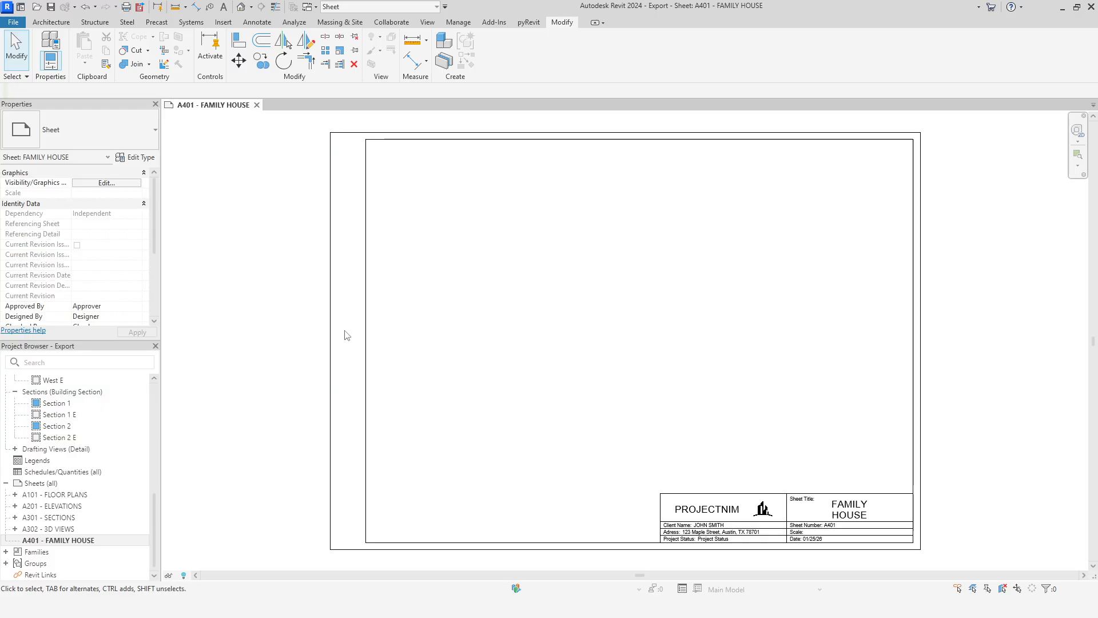
{"action": "left_click", "coordinate": [366, 308]}
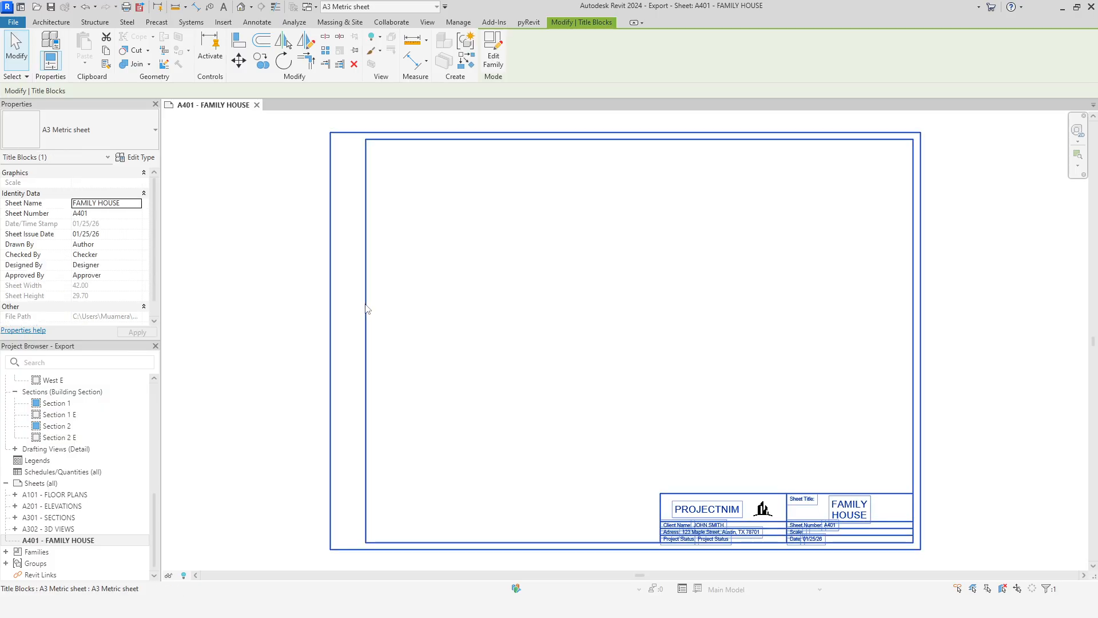
{"action": "left_click", "coordinate": [490, 57]}
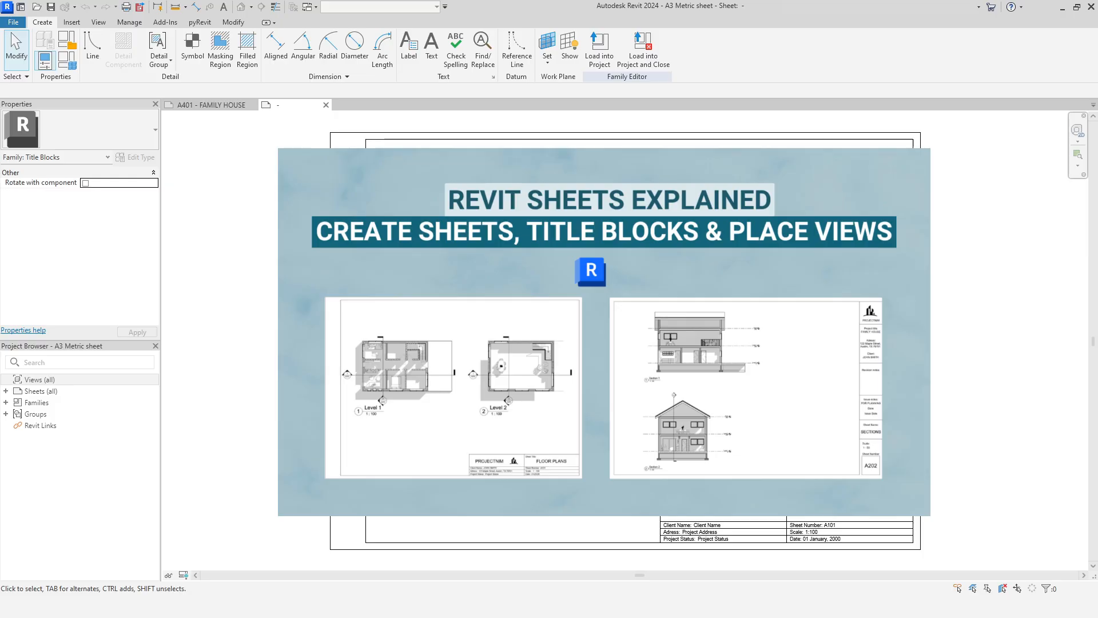
Step: Add an aligned dimension across the full width of the title block's outer frame, above its upper edge
{"action": "middle_click_drag", "start_coordinate": [531, 279], "coordinate": [522, 346]}
{"action": "left_click", "coordinate": [196, 7]}
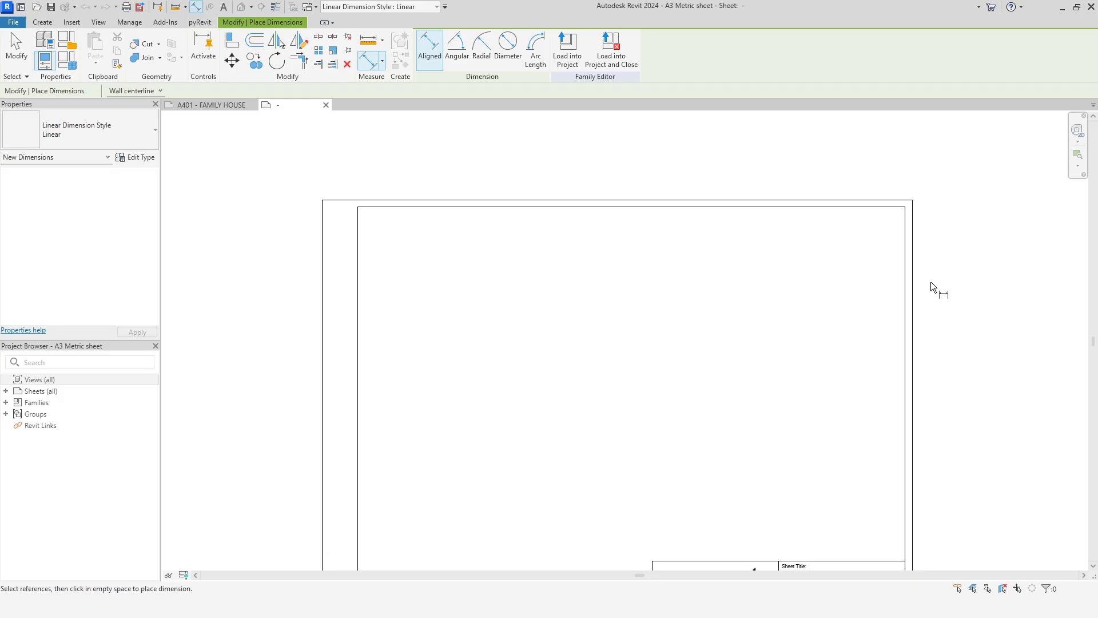
{"action": "left_click", "coordinate": [323, 258]}
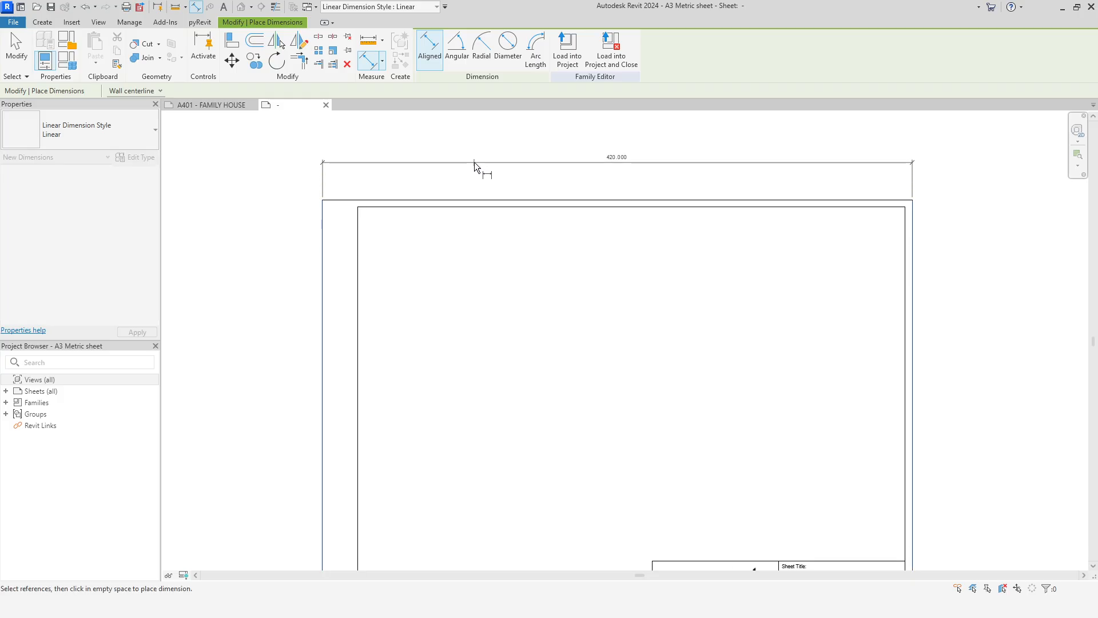
{"action": "left_click", "coordinate": [472, 167]}
{"action": "key", "text": "Escape"}
{"action": "key", "text": "Escape"}
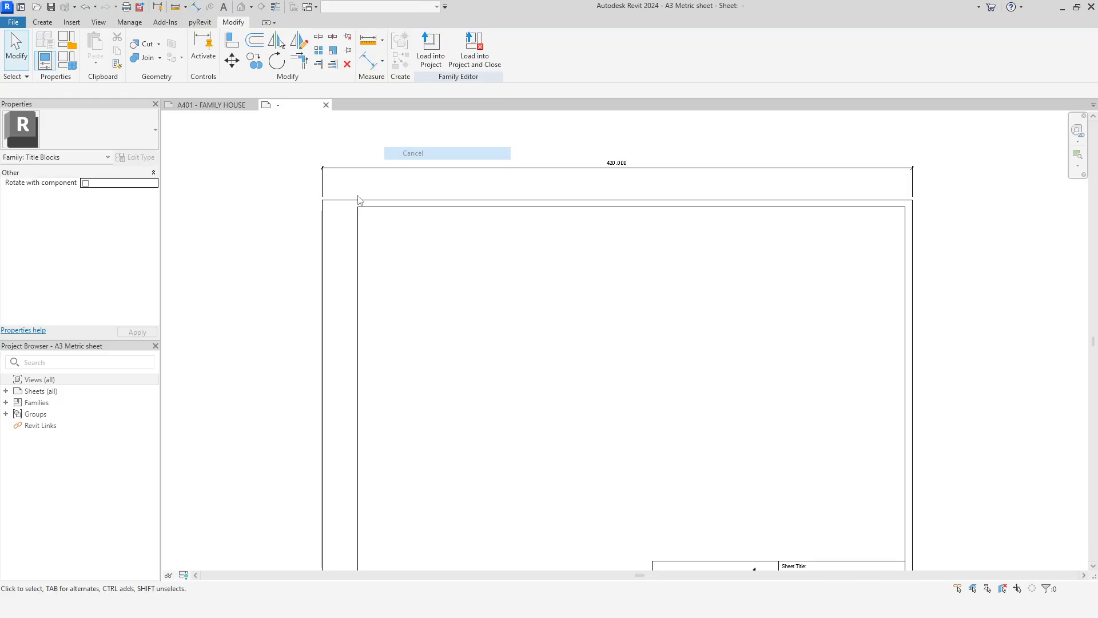
Step: Set the overall width of the title block's outer frame to 840 by moving its left edge
{"action": "left_click", "coordinate": [323, 238]}
{"action": "left_click", "coordinate": [617, 163]}
{"action": "type", "text": "8"}
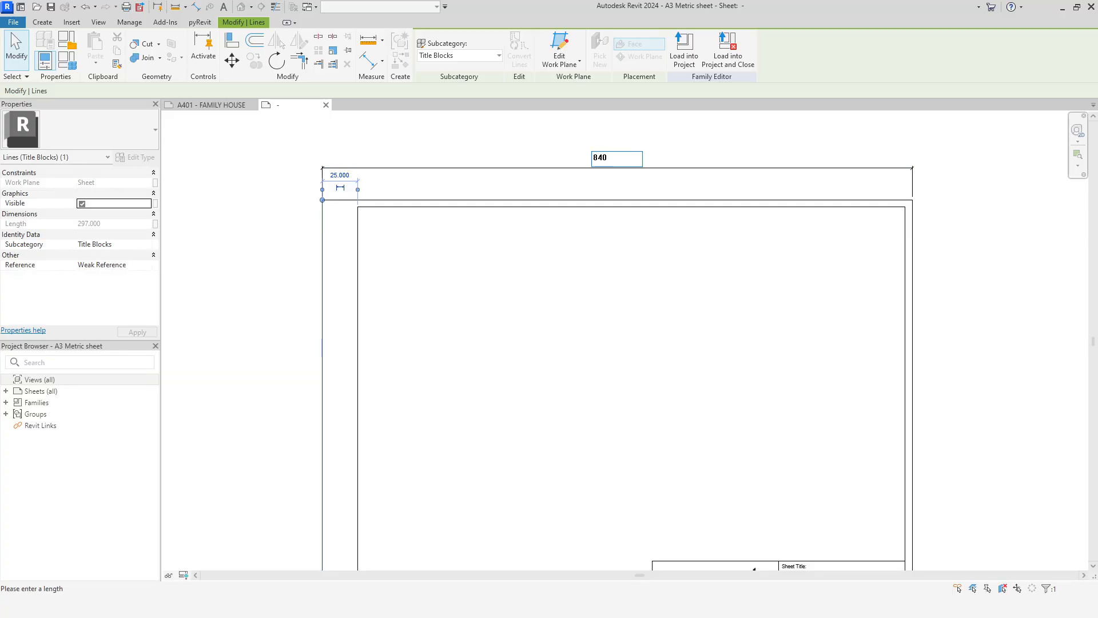
{"action": "type", "text": "40"}
{"action": "key", "text": "Return"}
Step: Set the inner frame's left line to 25 from the left edge of the title block's outer frame
{"action": "left_click", "coordinate": [358, 284]}
{"action": "middle_click_drag", "start_coordinate": [446, 313], "coordinate": [727, 318]}
{"action": "scroll", "coordinate": [524, 343], "scroll_direction": "down", "scroll_amount": 3}
{"action": "middle_click_drag", "start_coordinate": [527, 354], "coordinate": [638, 361]}
{"action": "scroll", "coordinate": [713, 298], "scroll_direction": "up", "scroll_amount": 1}
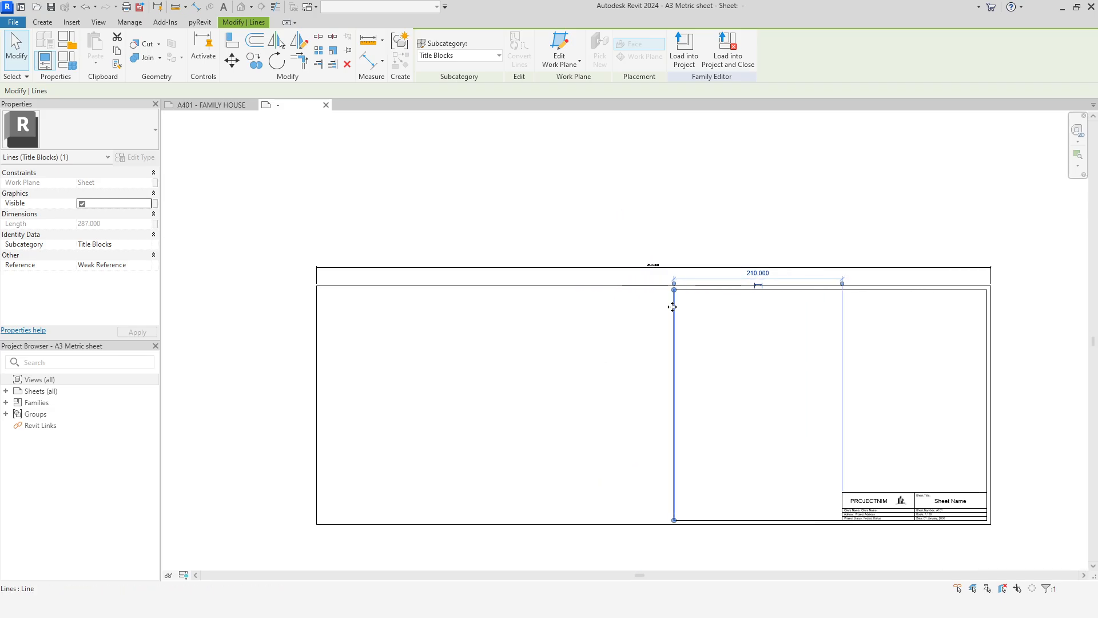
{"action": "left_click", "coordinate": [699, 315]}
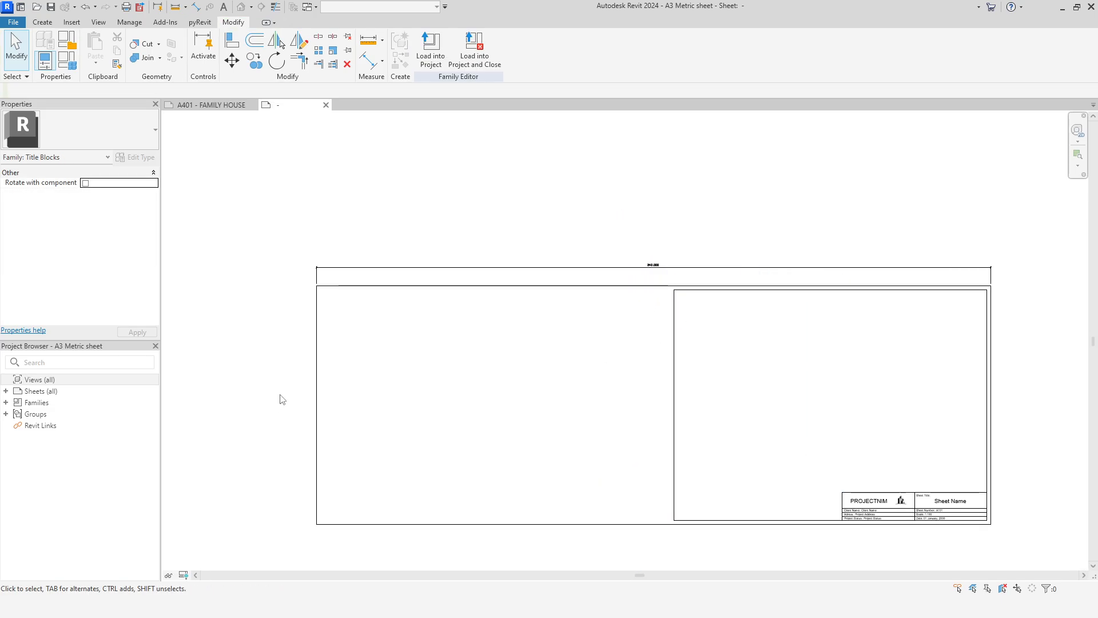
{"action": "left_click", "coordinate": [316, 362]}
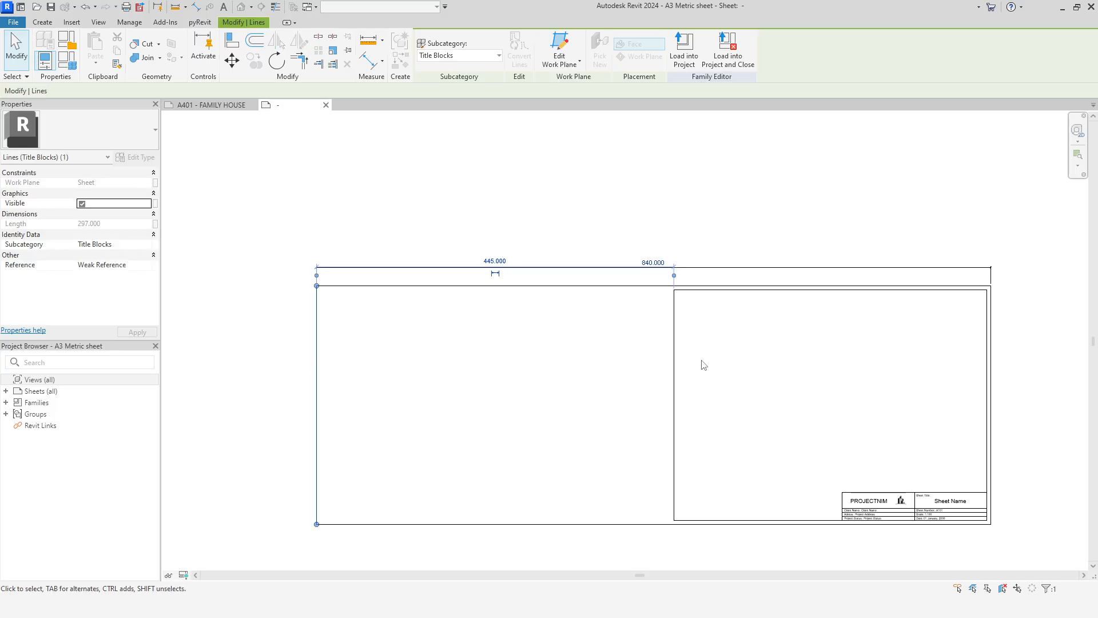
{"action": "left_click", "coordinate": [674, 360]}
{"action": "left_click", "coordinate": [497, 265]}
{"action": "type", "text": "25"}
{"action": "key", "text": "Return"}
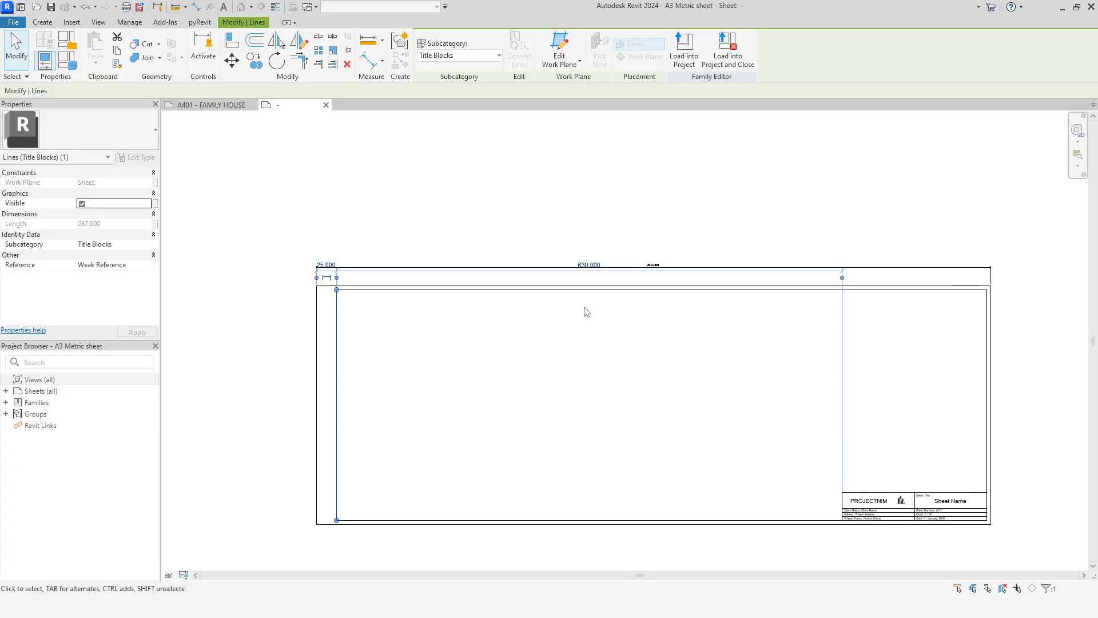
{"action": "key", "text": "Escape"}
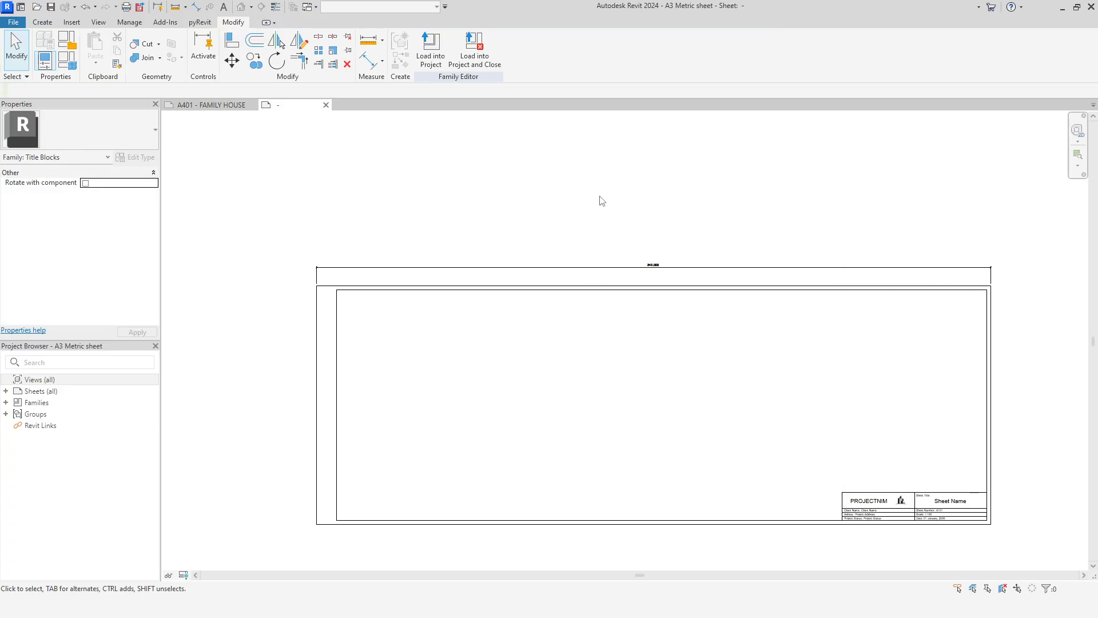
Step: Save the edited title block family in the YT folder as "A3 Metric sheet Extended"
{"action": "middle_click", "coordinate": [609, 206]}
{"action": "middle_click", "coordinate": [609, 206]}
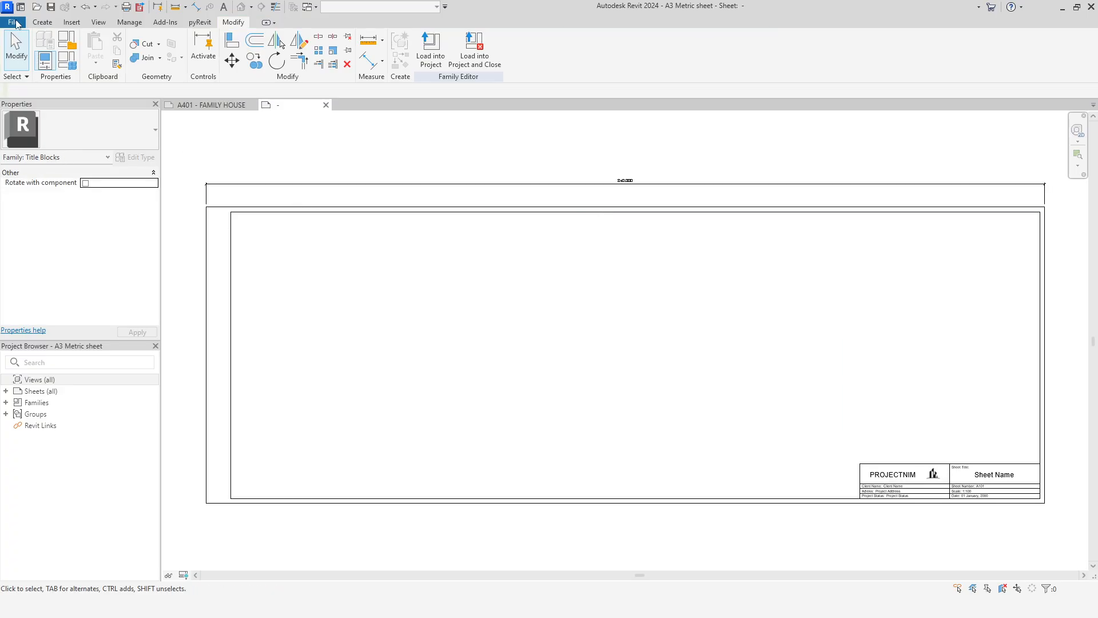
{"action": "left_click", "coordinate": [16, 24]}
{"action": "mouse_move", "coordinate": [54, 163]}
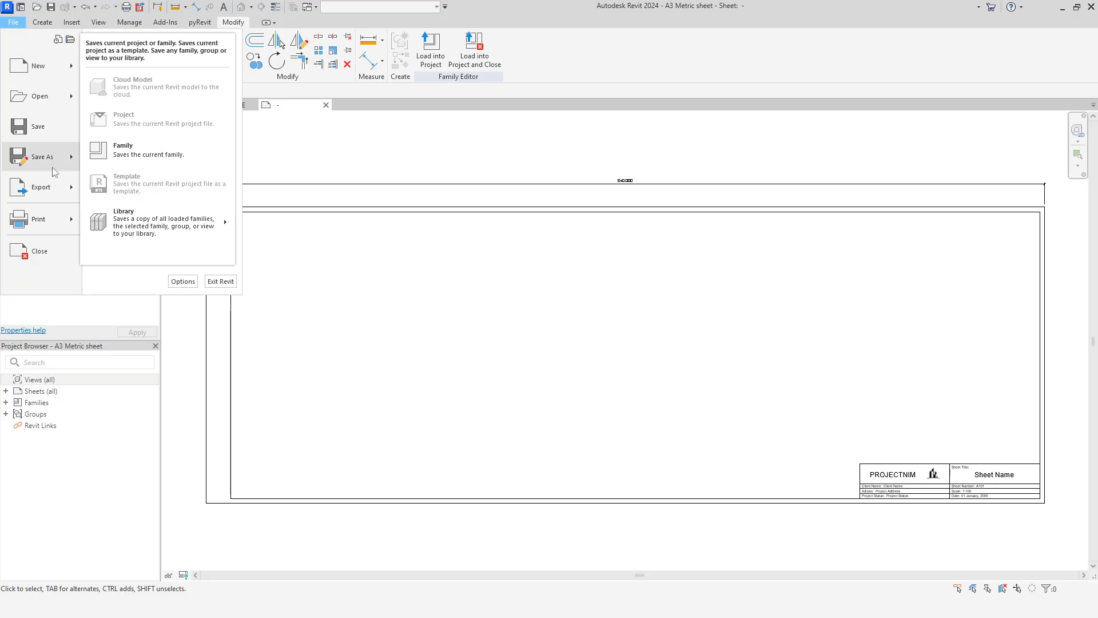
{"action": "left_click", "coordinate": [115, 164]}
{"action": "left_click", "coordinate": [555, 382]}
{"action": "key", "text": "shift+Left"}
{"action": "key", "text": "shift+Left"}
{"action": "key", "text": "shift+Left"}
{"action": "key", "text": "shift+Left"}
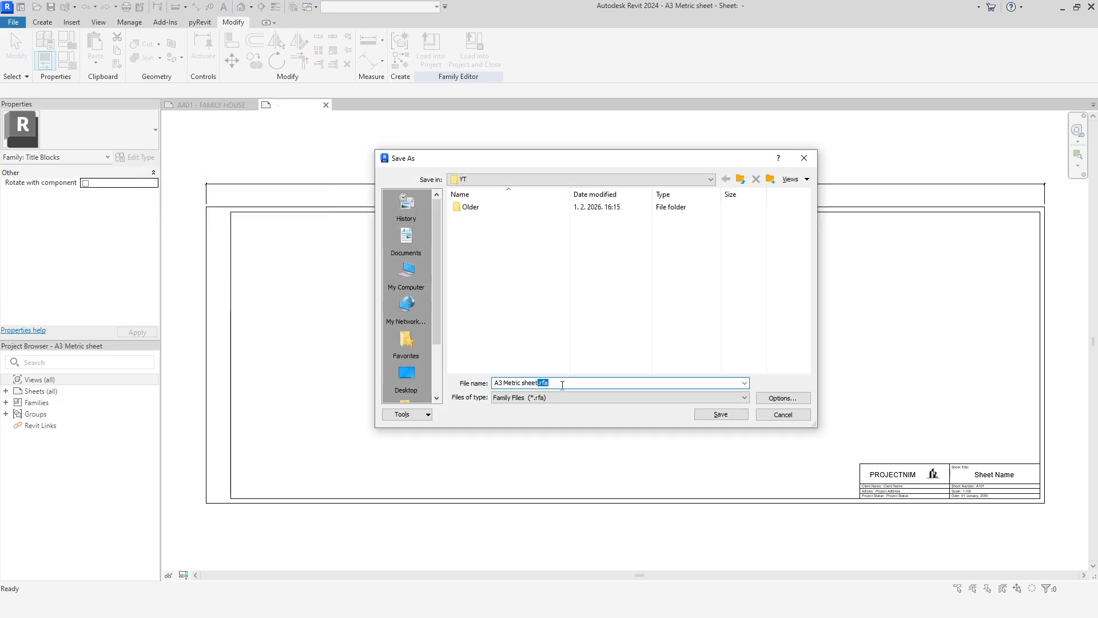
{"action": "key", "text": "BackSpace"}
{"action": "left_click", "coordinate": [718, 417]}
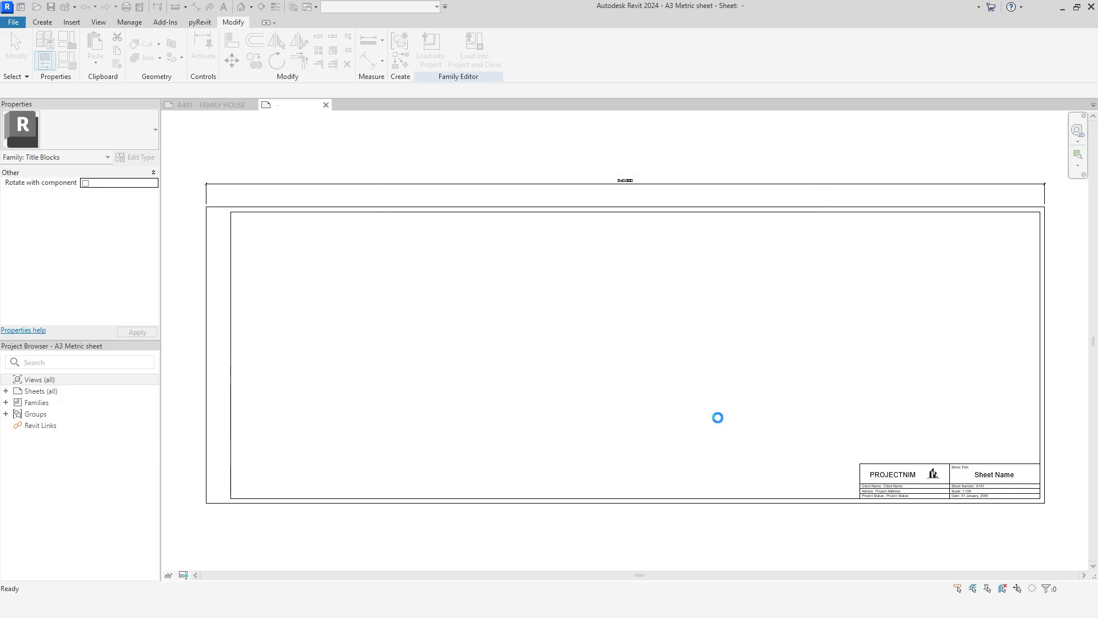
Step: Load the extended title block into the Export project and use it to replace the old title block on sheet A401
{"action": "left_click", "coordinate": [431, 51]}
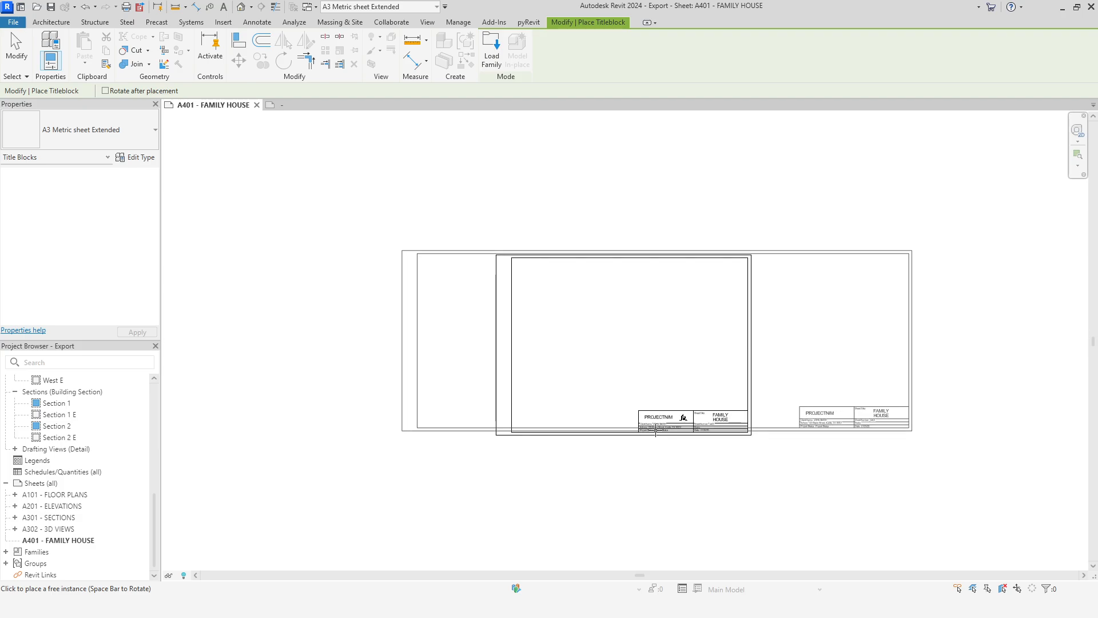
{"action": "left_click", "coordinate": [654, 430]}
{"action": "key", "text": "Delete"}
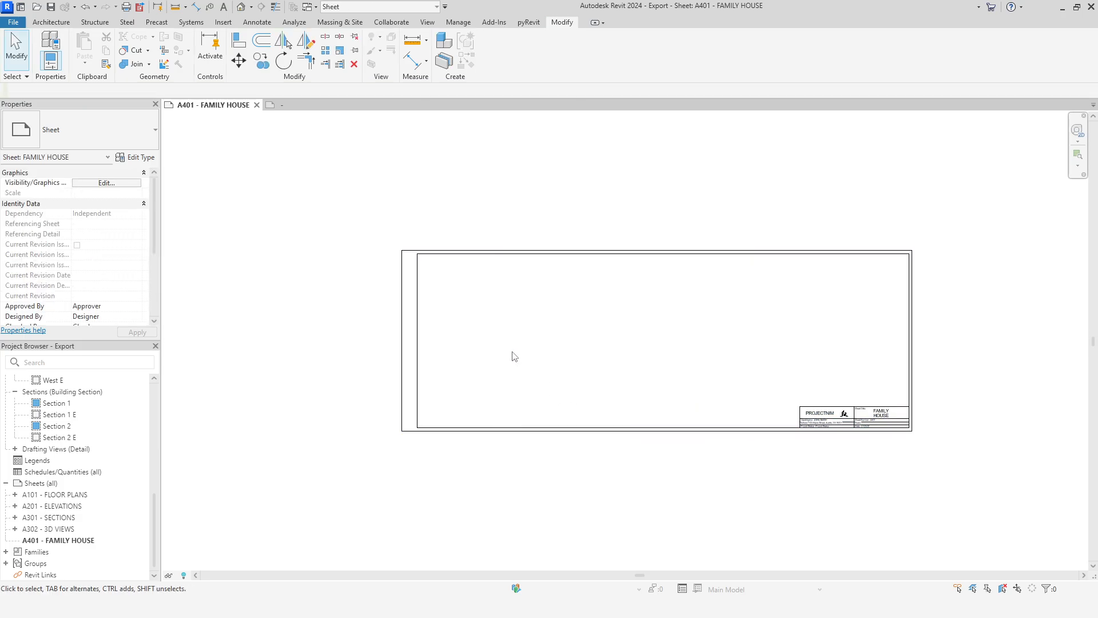
{"action": "key", "text": "z"}
{"action": "key", "text": "f"}
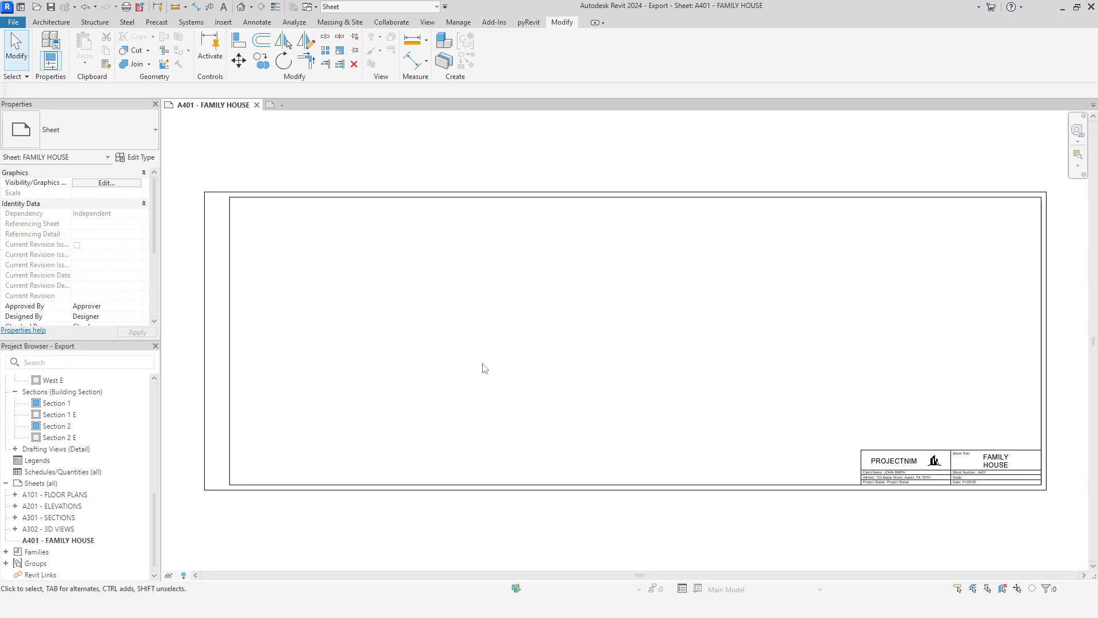
Step: Place the Level 1 E floor plan in the upper left of sheet A401's frame and shorten its title line
{"action": "scroll", "coordinate": [83, 500], "scroll_direction": "up", "scroll_amount": 10}
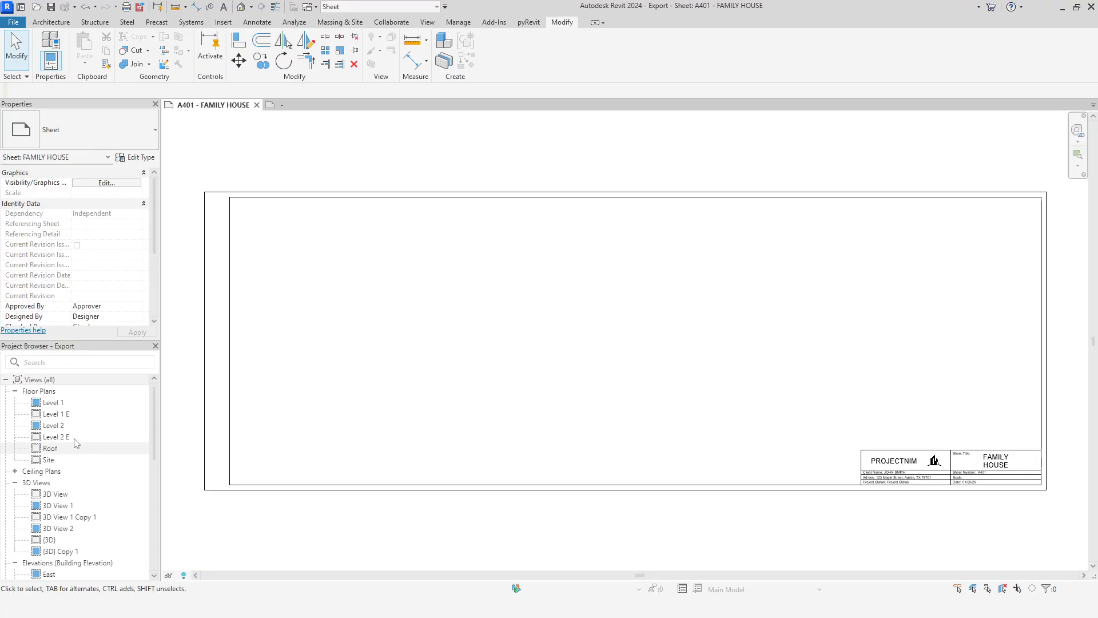
{"action": "left_click_drag", "start_coordinate": [66, 416], "coordinate": [345, 280]}
{"action": "left_click", "coordinate": [344, 279]}
{"action": "left_click_drag", "start_coordinate": [279, 365], "coordinate": [300, 335]}
{"action": "left_click", "coordinate": [325, 406]}
{"action": "left_click_drag", "start_coordinate": [470, 336], "coordinate": [276, 343]}
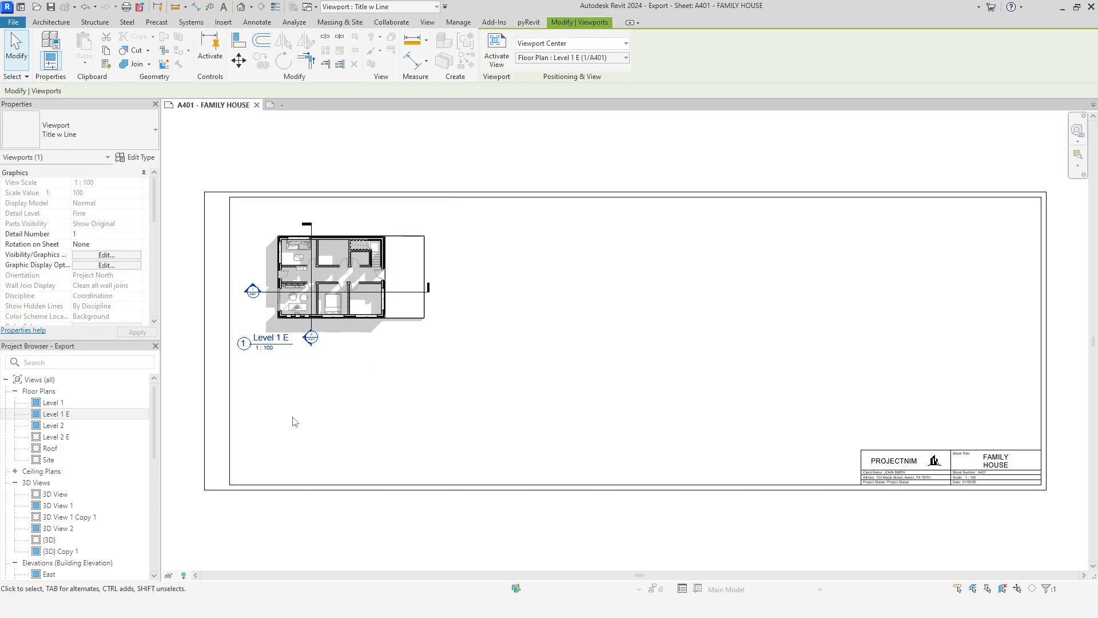
{"action": "left_click", "coordinate": [291, 419]}
Step: Place the Level 2 E floor plan on the sheet directly below the Level 1 E plan
{"action": "left_click_drag", "start_coordinate": [56, 437], "coordinate": [383, 382]}
{"action": "left_click", "coordinate": [371, 396]}
{"action": "key", "text": "Escape"}
Step: Nudge the Level 1 E and Level 2 E plans vertically to adjust their spacing within the sheet frame
{"action": "left_click", "coordinate": [383, 282]}
{"action": "key", "text": "Up"}
{"action": "key", "text": "Up"}
{"action": "key", "text": "Up"}
{"action": "key", "text": "Up"}
{"action": "key", "text": "Up"}
{"action": "left_click", "coordinate": [409, 374]}
{"action": "key", "text": "Down"}
{"action": "key", "text": "Down"}
{"action": "key", "text": "Down"}
{"action": "key", "text": "Down"}
{"action": "key", "text": "Down"}
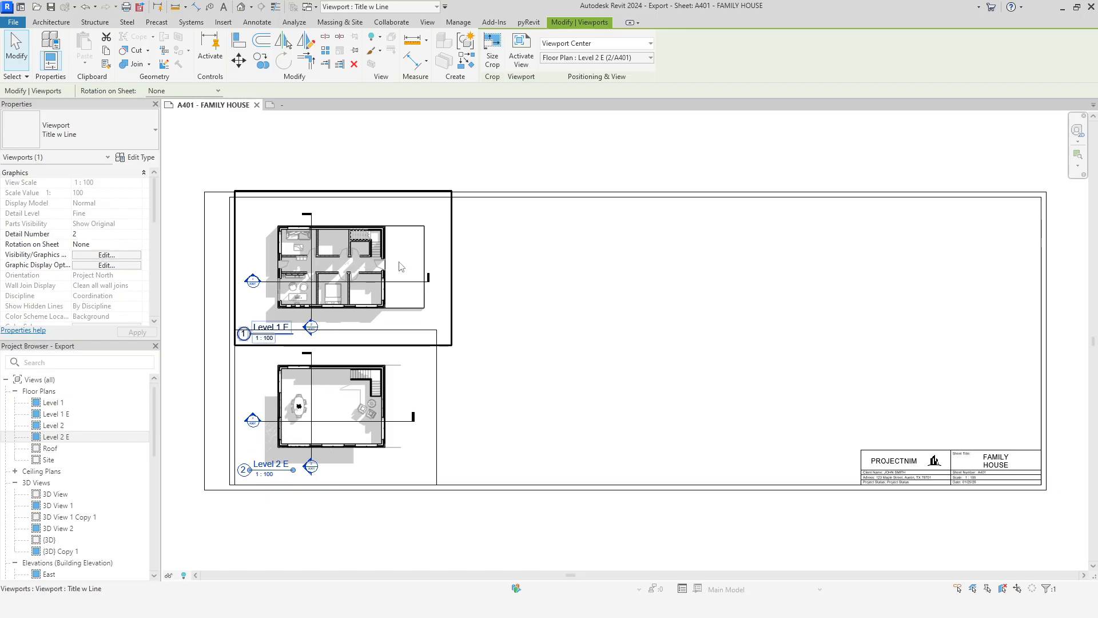
{"action": "left_click", "coordinate": [399, 262]}
{"action": "key", "text": "Down"}
{"action": "key", "text": "Down"}
{"action": "key", "text": "Down"}
{"action": "key", "text": "Down"}
{"action": "key", "text": "Escape"}
Step: Place the East E elevation beside the Level 1 E plan and nudge that plan up into line with it
{"action": "scroll", "coordinate": [58, 452], "scroll_direction": "down", "scroll_amount": 3}
{"action": "left_click_drag", "start_coordinate": [51, 470], "coordinate": [517, 275]}
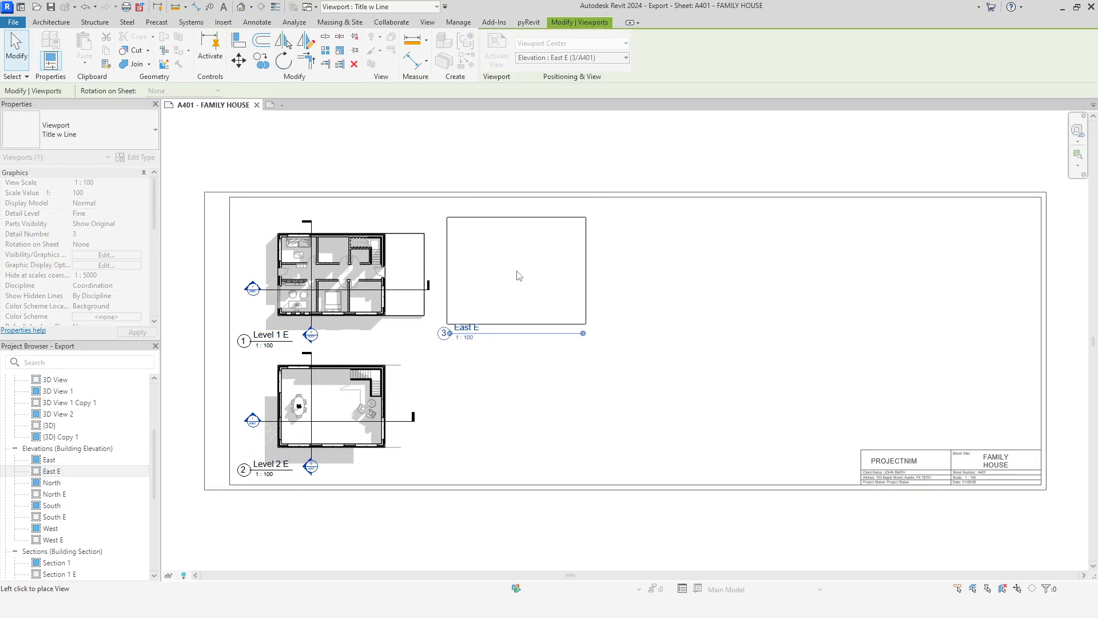
{"action": "left_click", "coordinate": [514, 277]}
{"action": "left_click", "coordinate": [633, 390]}
{"action": "left_click_drag", "start_coordinate": [635, 304], "coordinate": [401, 275]}
{"action": "key", "text": "Up"}
{"action": "key", "text": "Up"}
{"action": "key", "text": "Up"}
Step: Shorten the title line under the East E elevation
{"action": "left_click", "coordinate": [546, 306]}
{"action": "left_click_drag", "start_coordinate": [579, 326], "coordinate": [480, 328]}
{"action": "left_click", "coordinate": [502, 362]}
Step: Place the North E elevation in the upper row beside East E and shorten its title line
{"action": "left_click_drag", "start_coordinate": [54, 494], "coordinate": [685, 269]}
{"action": "left_click", "coordinate": [692, 263]}
{"action": "left_click_drag", "start_coordinate": [783, 326], "coordinate": [638, 327]}
{"action": "left_click", "coordinate": [644, 366]}
Step: Place the South E elevation at the end of the upper row, shorten its title line and nudge it horizontally into position
{"action": "left_click_drag", "start_coordinate": [54, 516], "coordinate": [868, 284]}
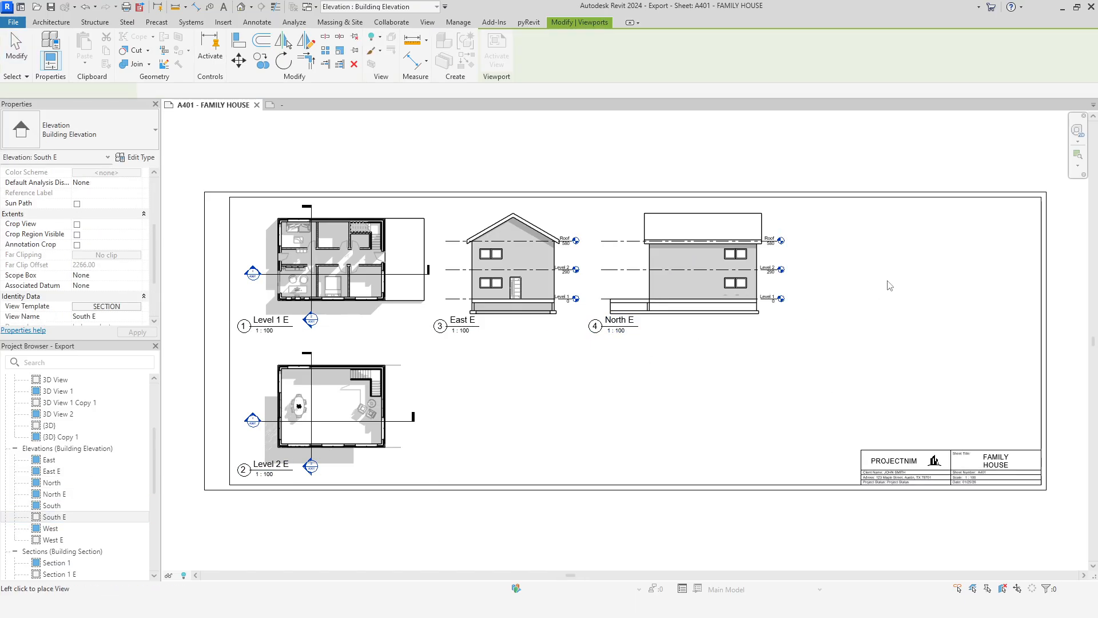
{"action": "left_click", "coordinate": [910, 264]}
{"action": "left_click", "coordinate": [910, 382]}
{"action": "left_click", "coordinate": [916, 301]}
{"action": "left_click_drag", "start_coordinate": [1002, 326], "coordinate": [858, 326]}
{"action": "key", "text": "Right"}
{"action": "key", "text": "Right"}
{"action": "key", "text": "Right"}
{"action": "key", "text": "Left"}
{"action": "key", "text": "Left"}
Step: Nudge the North E and East E elevations to the right to even out the upper row's spacing
{"action": "left_click", "coordinate": [706, 272]}
{"action": "key", "text": "Right"}
{"action": "key", "text": "Right"}
{"action": "key", "text": "Right"}
{"action": "key", "text": "Right"}
{"action": "left_click", "coordinate": [592, 410]}
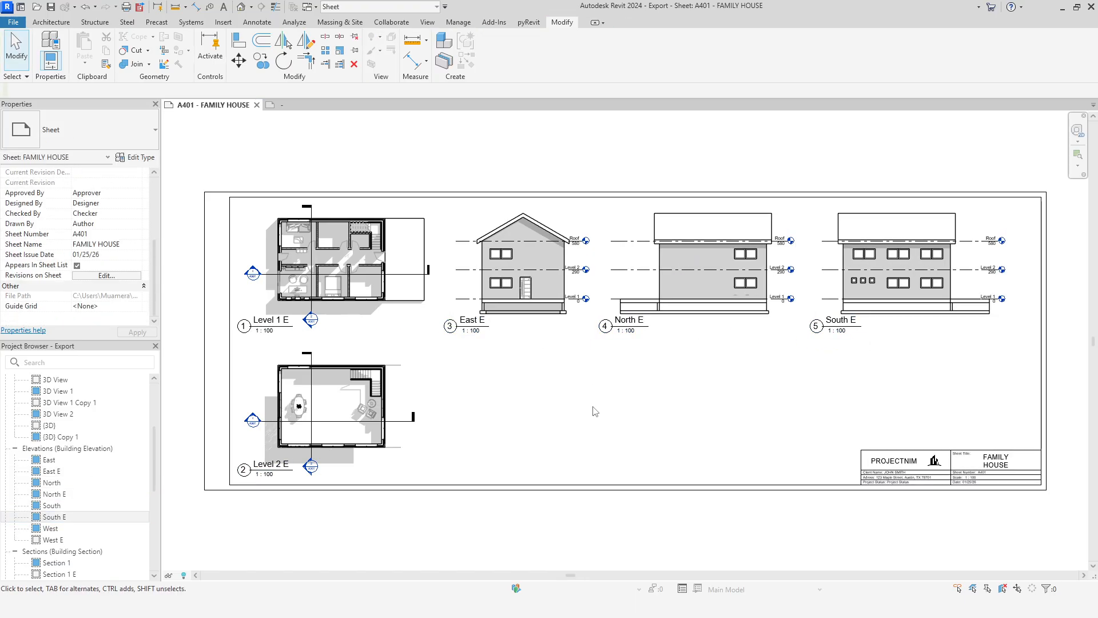
Step: Place the Section 1 E view in the lower row beside Level 2 E, below the East E elevation
{"action": "scroll", "coordinate": [87, 466], "scroll_direction": "down", "scroll_amount": 2}
{"action": "left_click_drag", "start_coordinate": [60, 517], "coordinate": [496, 400]}
{"action": "left_click", "coordinate": [561, 402]}
{"action": "left_click_drag", "start_coordinate": [561, 403], "coordinate": [546, 403]}
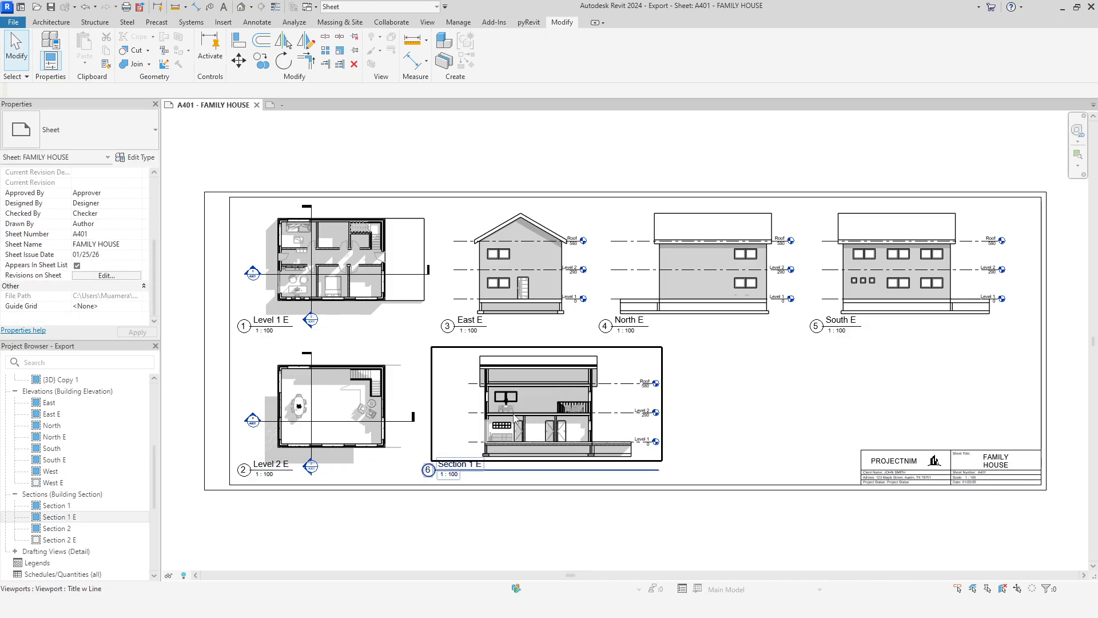
Step: Activate the Section 1 E view and pull the left edge of its crop region in closer to the building
{"action": "double_click", "coordinate": [546, 403]}
{"action": "left_click", "coordinate": [77, 244]}
{"action": "left_click", "coordinate": [436, 394]}
{"action": "left_click_drag", "start_coordinate": [436, 403], "coordinate": [464, 404]}
{"action": "left_click", "coordinate": [733, 402]}
{"action": "double_click", "coordinate": [733, 402]}
Step: Move the Section 1 E viewport left toward Level 2 E and reposition and shorten its title line
{"action": "left_click_drag", "start_coordinate": [558, 392], "coordinate": [520, 392]}
{"action": "left_click_drag", "start_coordinate": [438, 471], "coordinate": [479, 470]}
{"action": "left_click_drag", "start_coordinate": [662, 470], "coordinate": [490, 470]}
{"action": "key", "text": "Left"}
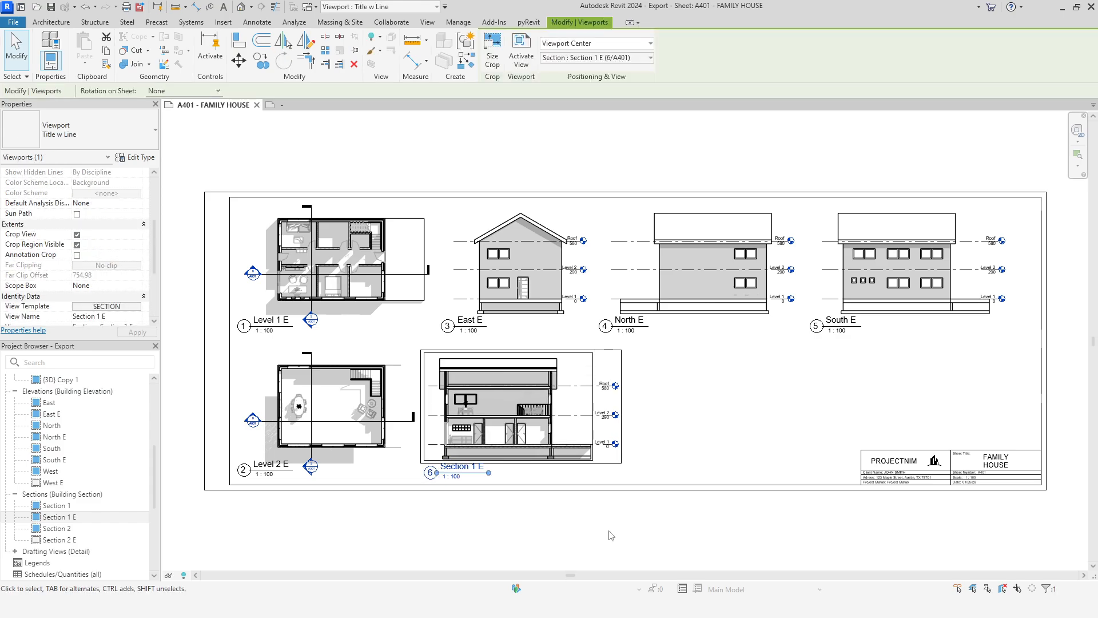
{"action": "left_click", "coordinate": [553, 500]}
Step: Place the perspective 3D View in the lower row to the right of Section 1 E
{"action": "scroll", "coordinate": [77, 475], "scroll_direction": "up", "scroll_amount": 4}
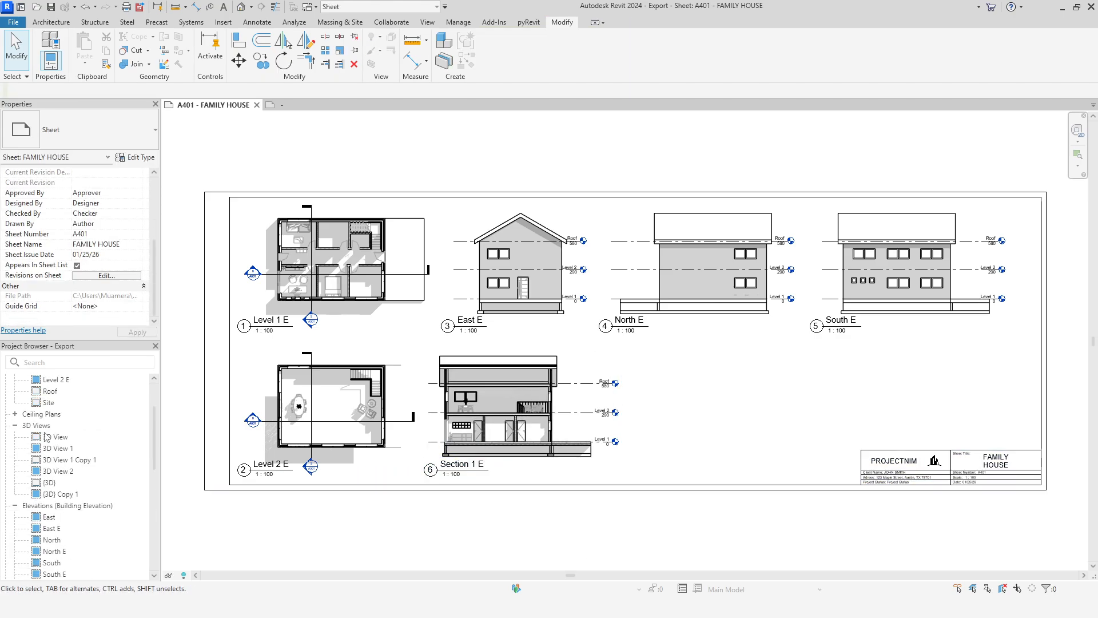
{"action": "left_click_drag", "start_coordinate": [55, 436], "coordinate": [698, 375]}
{"action": "left_click", "coordinate": [714, 400]}
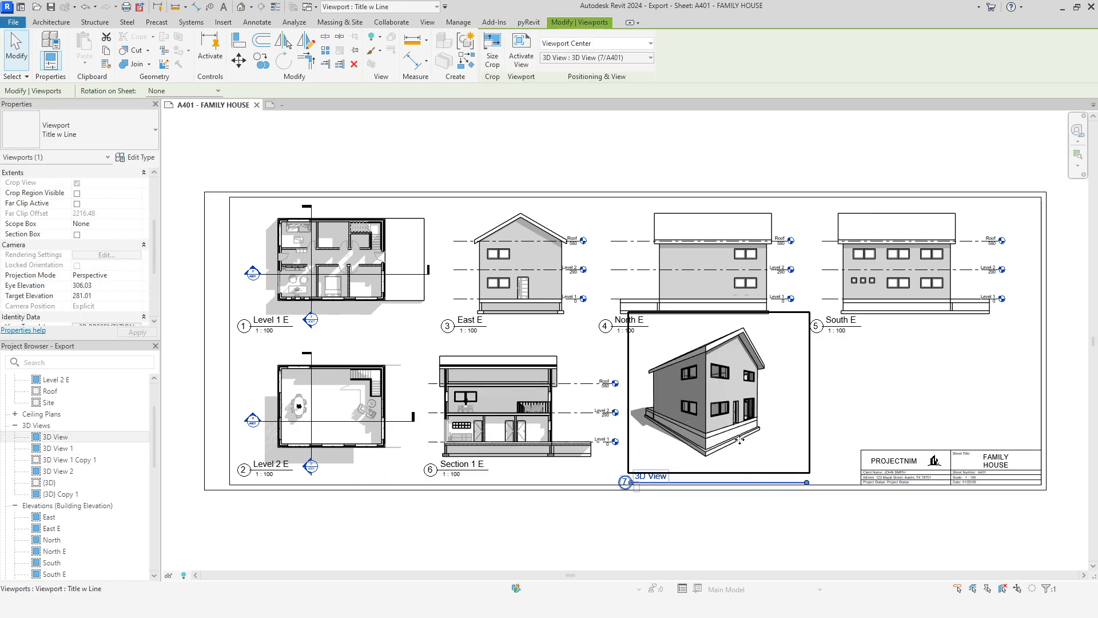
Step: Place 3D View 1 Copy 1 above the title block's information table and switch its viewport to a type without a title
{"action": "left_click_drag", "start_coordinate": [85, 462], "coordinate": [915, 389]}
{"action": "left_click", "coordinate": [922, 387]}
{"action": "left_click", "coordinate": [78, 132]}
{"action": "left_click", "coordinate": [52, 188]}
{"action": "left_click", "coordinate": [834, 548]}
Step: Nudge the 3D View and Section 1 E viewports to the right to balance the lower row
{"action": "left_click", "coordinate": [743, 435]}
{"action": "key", "text": "Right"}
{"action": "key", "text": "Right"}
{"action": "key", "text": "Right"}
{"action": "key", "text": "Right"}
{"action": "left_click", "coordinate": [544, 426]}
{"action": "key", "text": "Right"}
{"action": "left_click", "coordinate": [714, 428]}
{"action": "key", "text": "Right"}
Step: Switch the 3D View viewport to the type without a title
{"action": "left_click", "coordinate": [78, 131]}
{"action": "left_click", "coordinate": [54, 192]}
{"action": "left_click", "coordinate": [784, 530]}
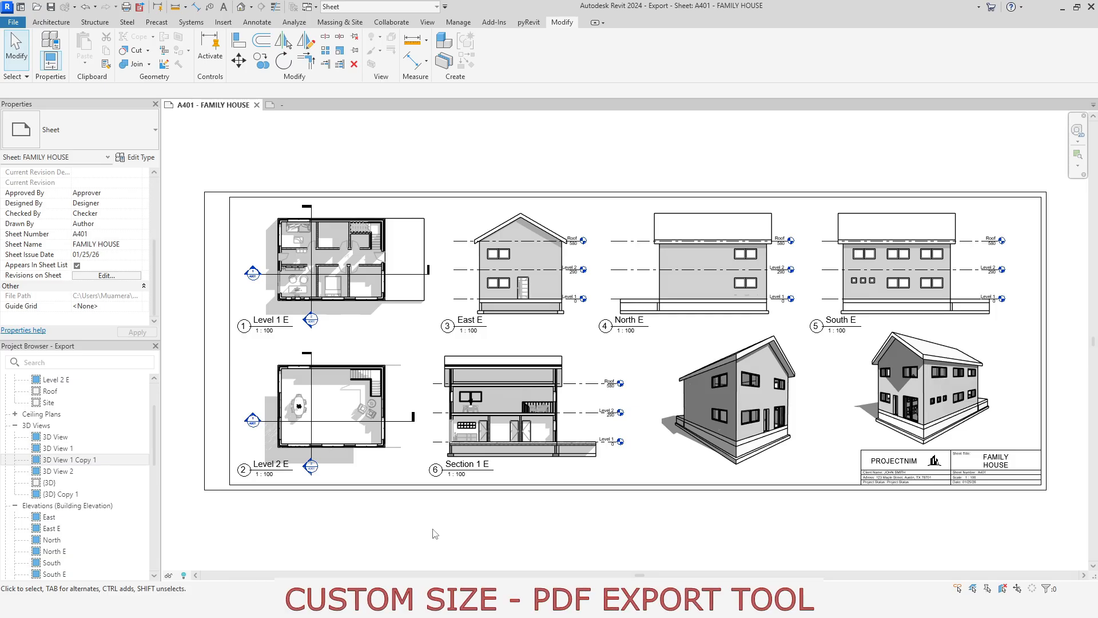
Step: Export the current window to PDF as "FAMILY HOUSE A3 EXTENDED" with page size <Use Sheet Size>, and dismiss the warning
{"action": "left_click", "coordinate": [139, 7]}
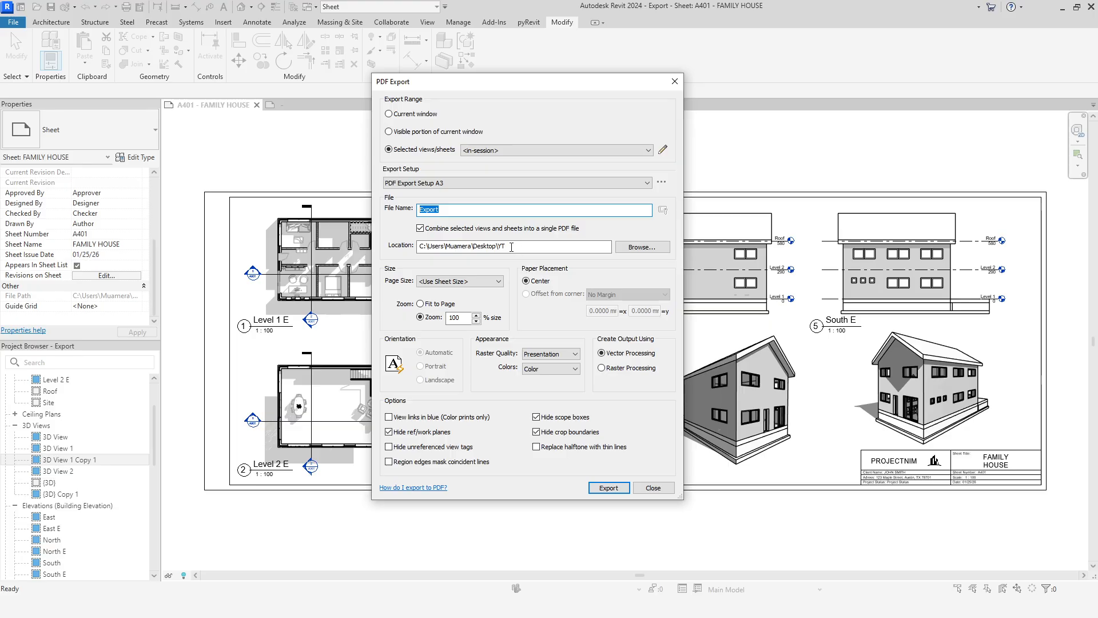
{"action": "left_click", "coordinate": [419, 115]}
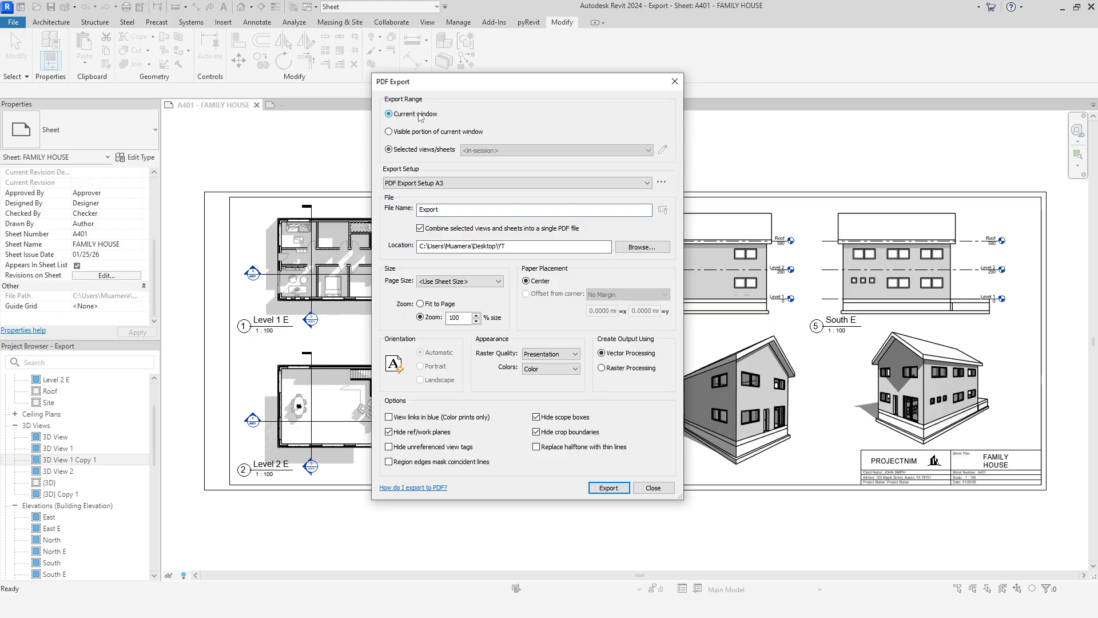
{"action": "left_click", "coordinate": [465, 209]}
{"action": "key", "text": "ctrl+a"}
{"action": "type", "text": "FAMIL"}
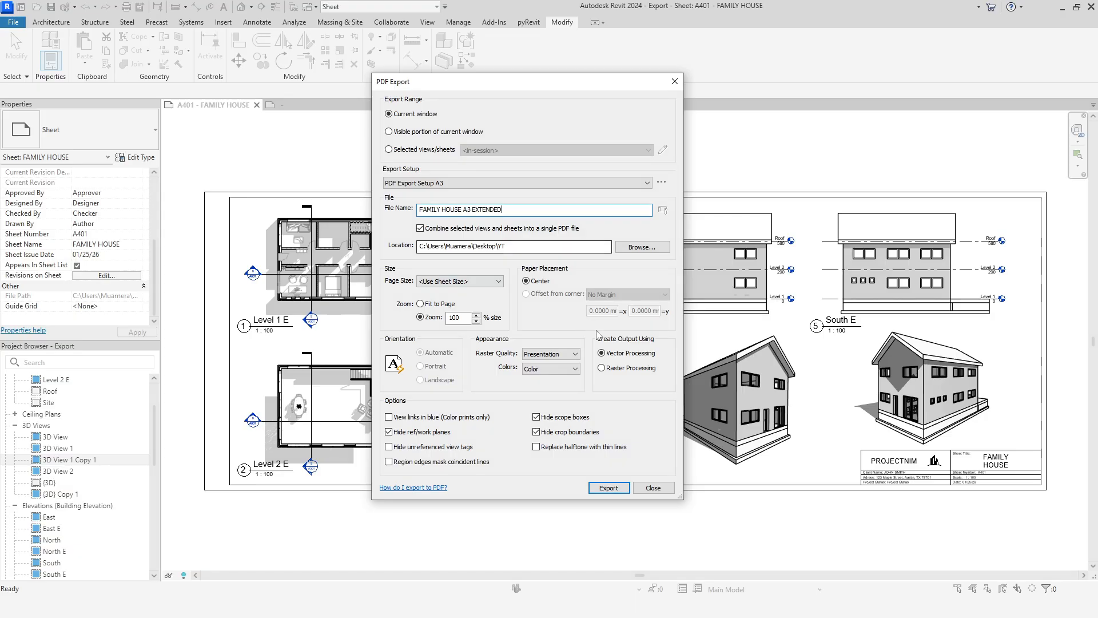
{"action": "left_click", "coordinate": [599, 489]}
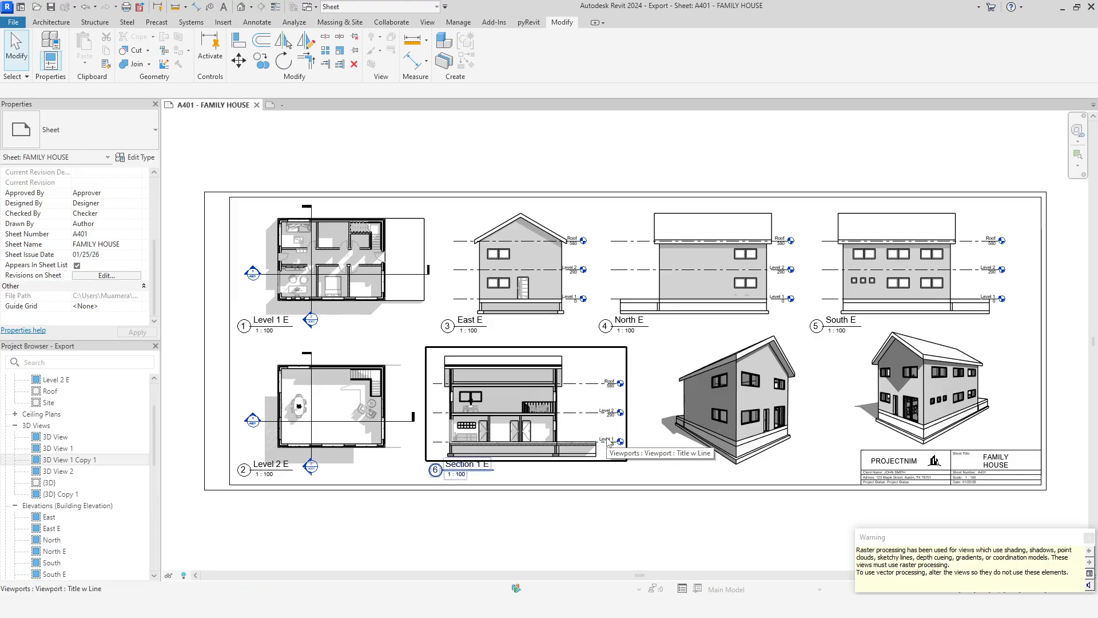
{"action": "left_click", "coordinate": [1088, 537]}
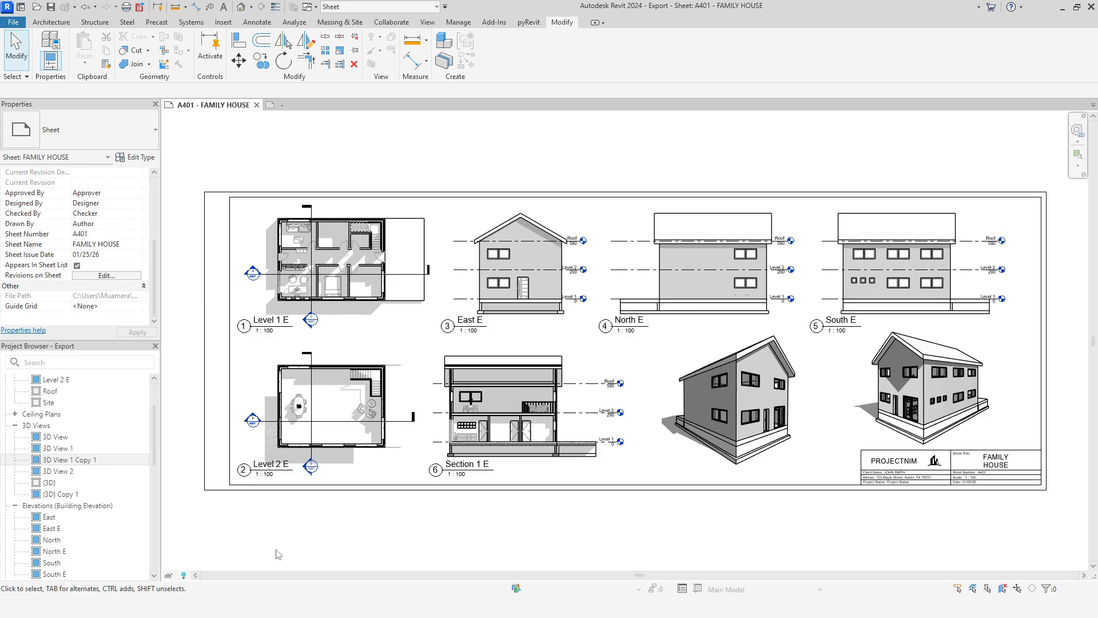
Step: Open FAMILY HOUSE A3 EXTENDED from the YT folder in the browser and fit the page to check it
{"action": "left_click", "coordinate": [188, 606]}
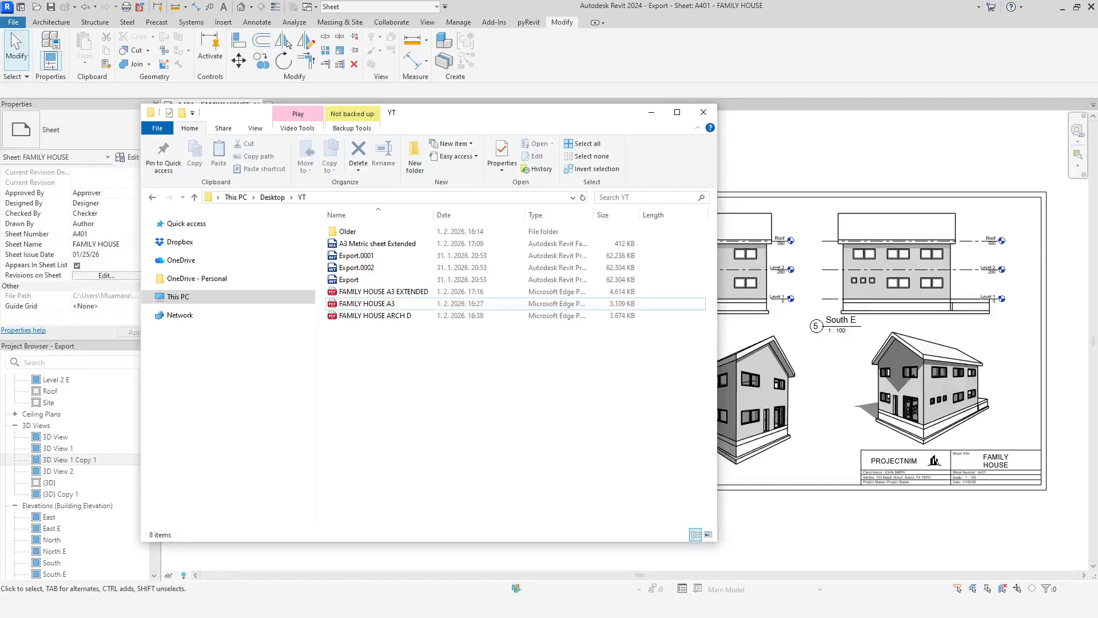
{"action": "left_click", "coordinate": [424, 293]}
{"action": "left_click", "coordinate": [137, 606]}
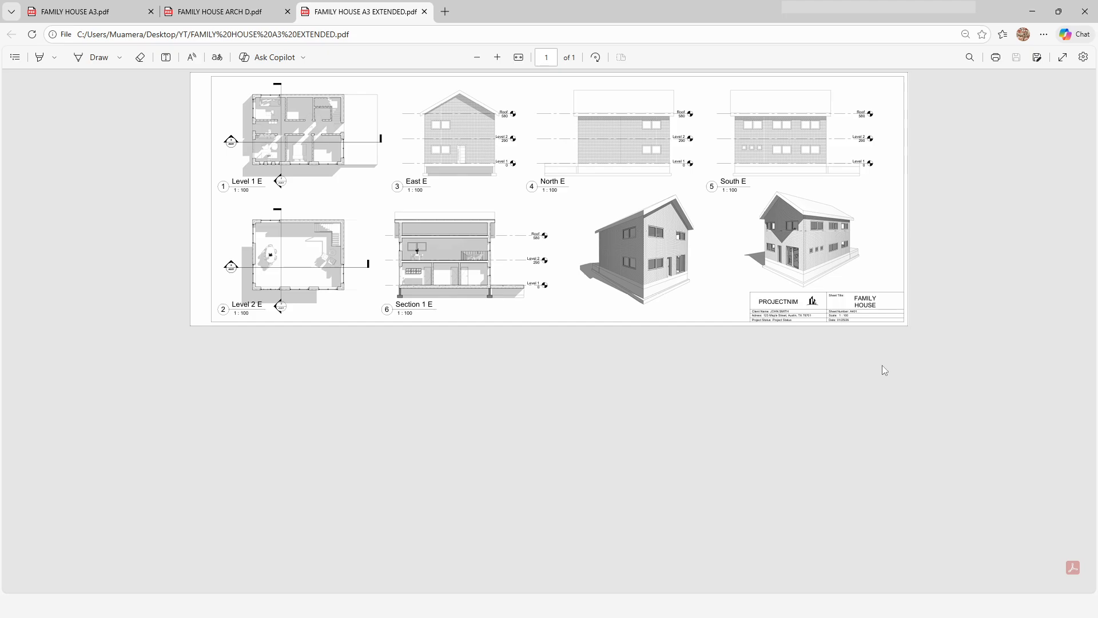
{"action": "left_click", "coordinate": [518, 57]}
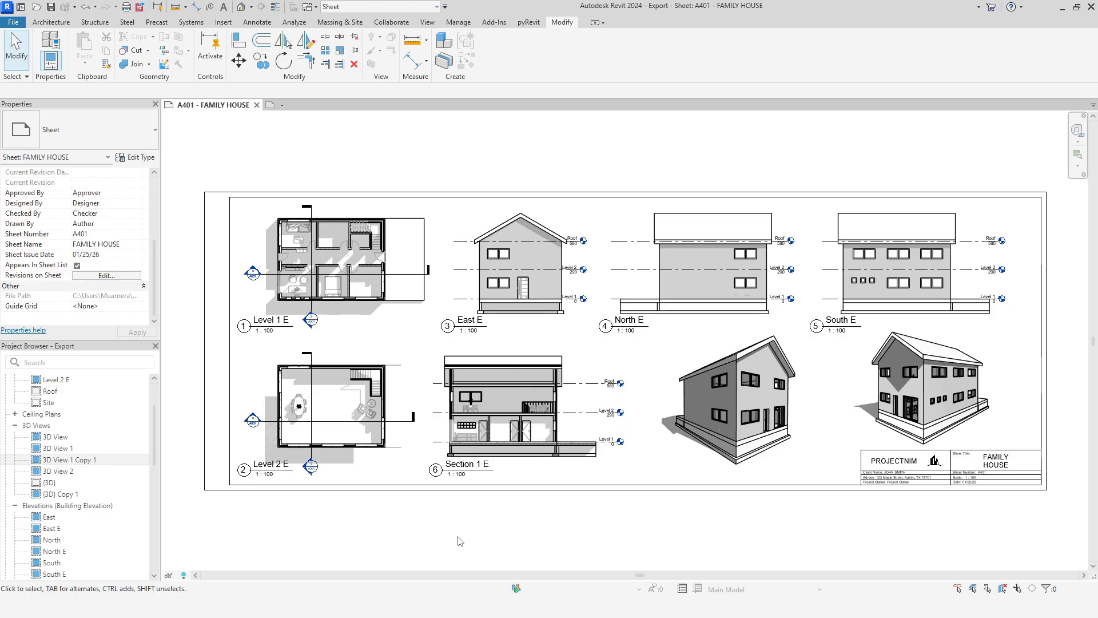
Step: Check the PDF24 printer's paper size list in the print setup for a custom sheet size, then close without printing
{"action": "left_click", "coordinate": [126, 7]}
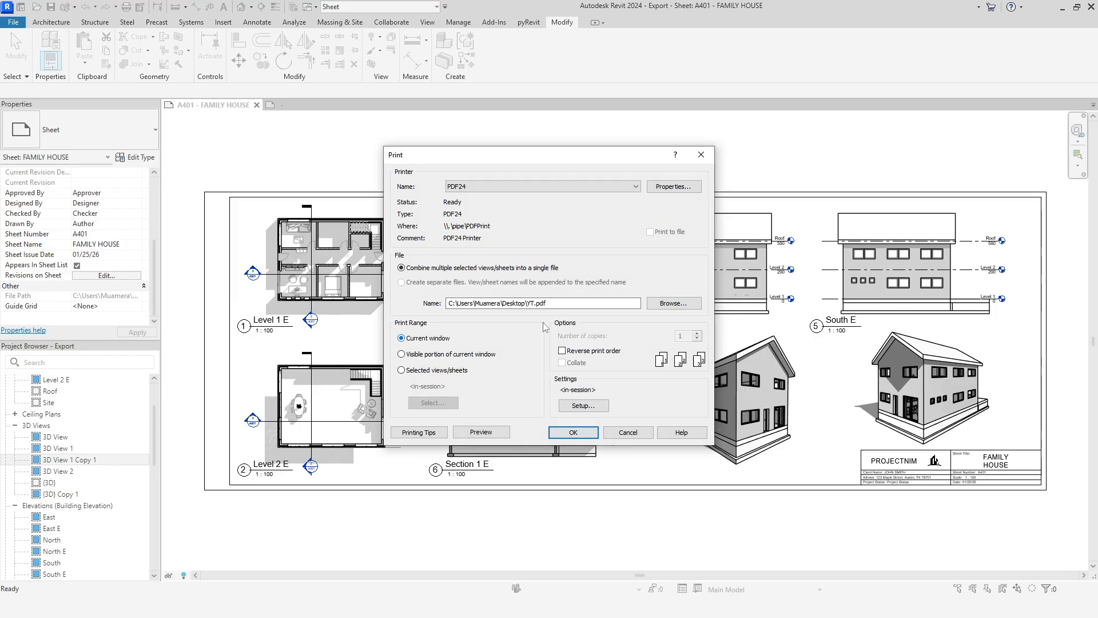
{"action": "left_click", "coordinate": [587, 409]}
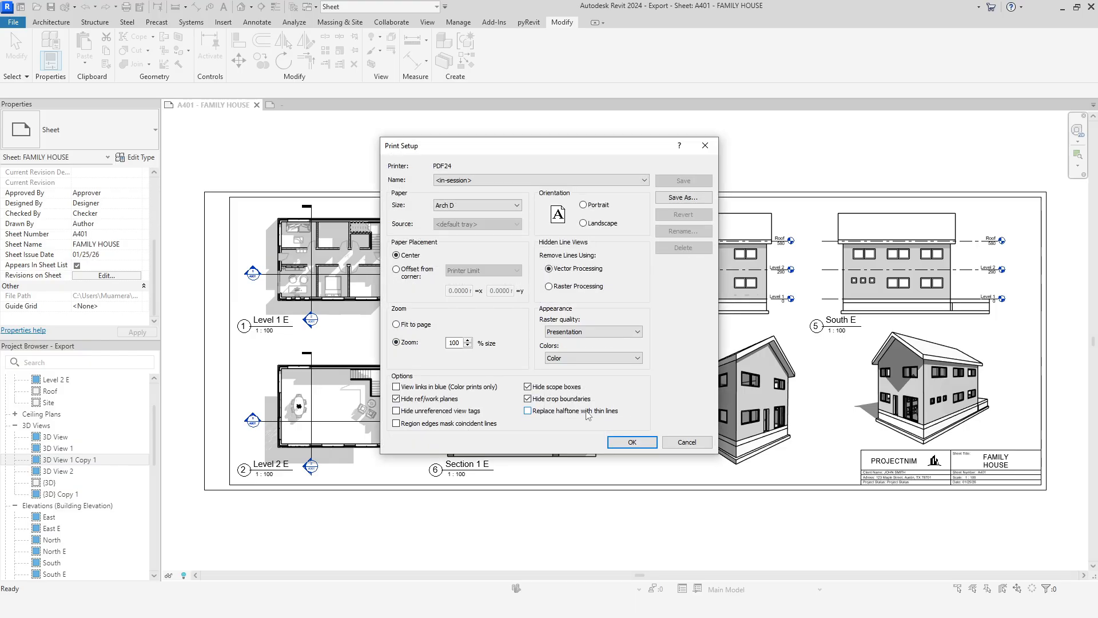
{"action": "left_click", "coordinate": [514, 204]}
{"action": "scroll", "coordinate": [503, 223], "scroll_direction": "up", "scroll_amount": 2}
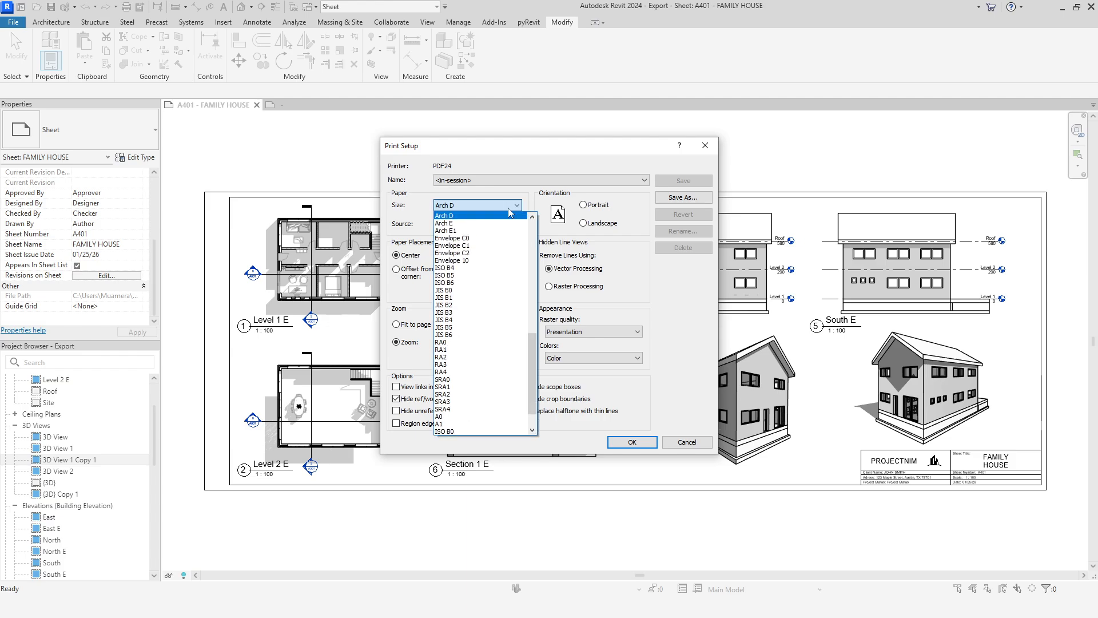
{"action": "scroll", "coordinate": [504, 222], "scroll_direction": "up", "scroll_amount": 15}
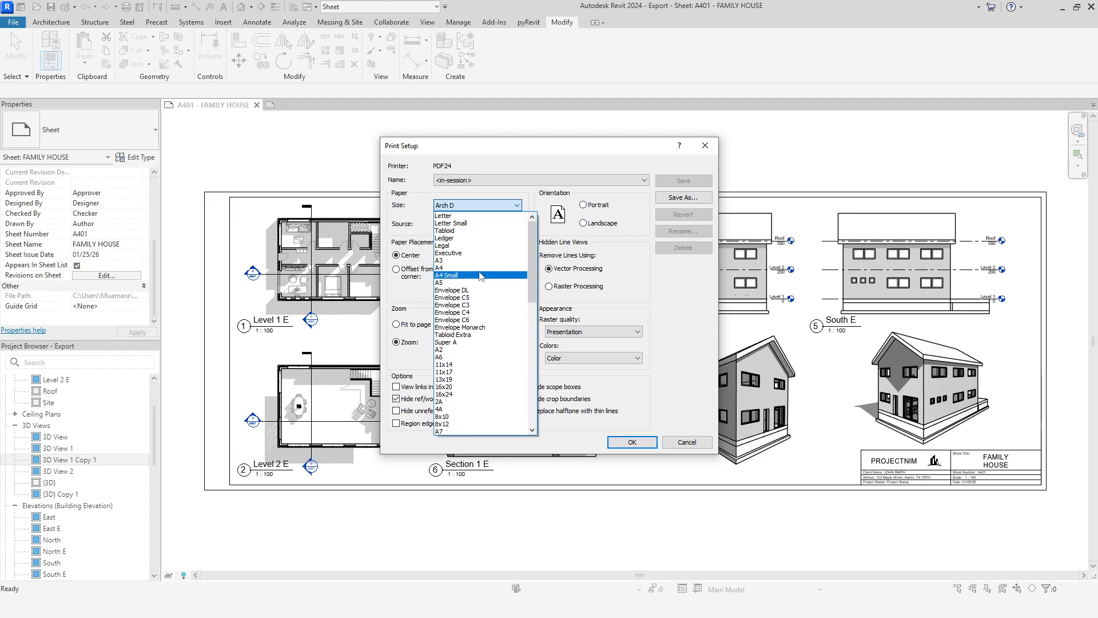
{"action": "scroll", "coordinate": [479, 286], "scroll_direction": "down", "scroll_amount": 15}
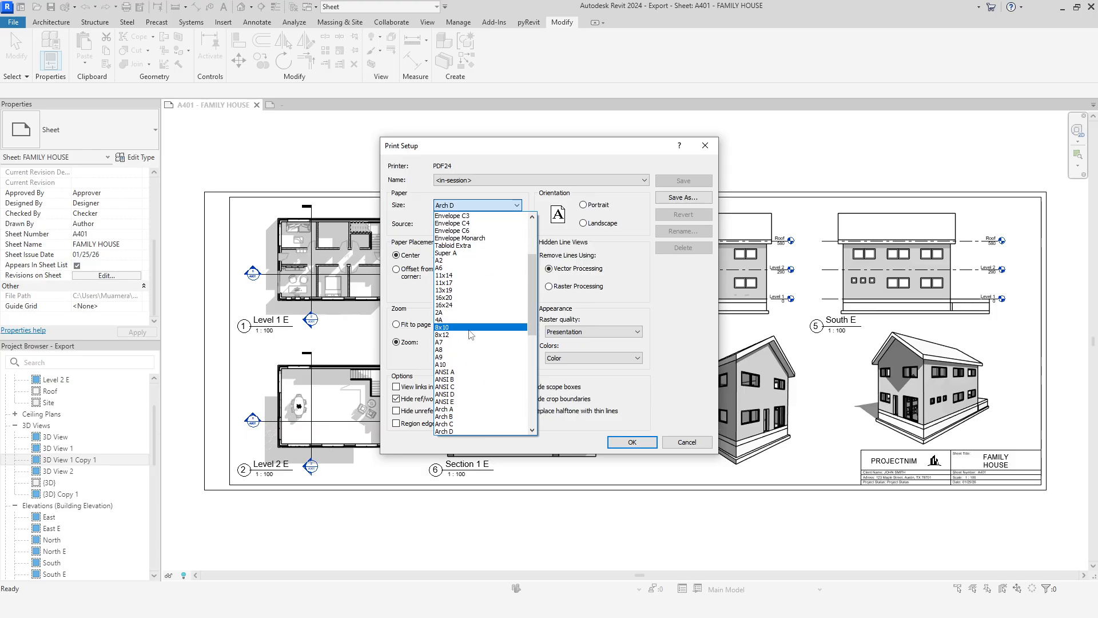
{"action": "scroll", "coordinate": [472, 372], "scroll_direction": "down", "scroll_amount": 3}
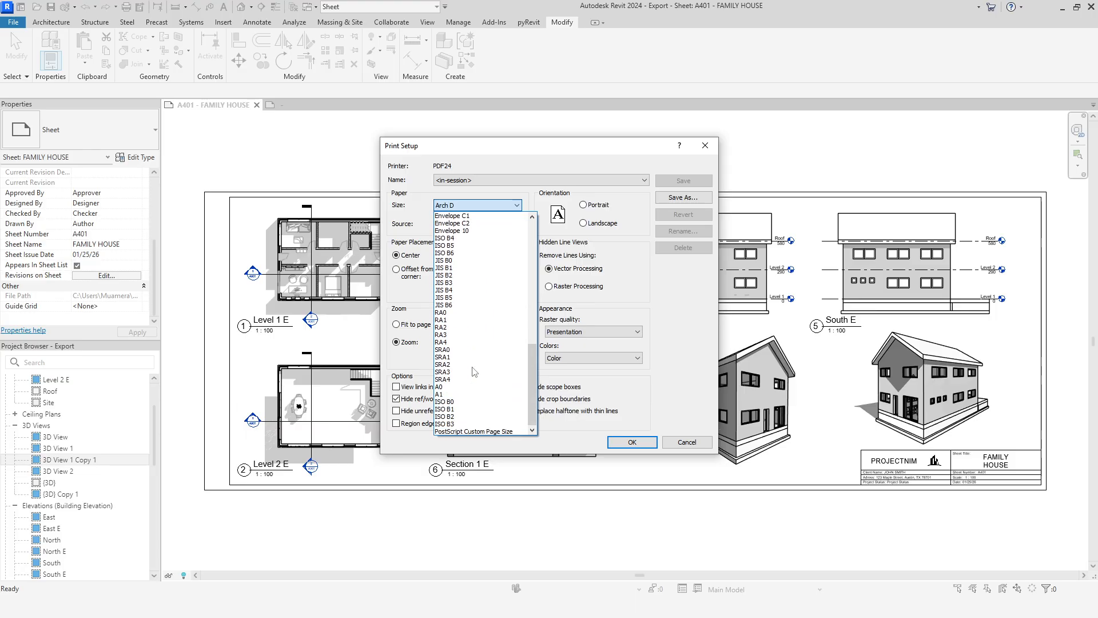
{"action": "left_click", "coordinate": [584, 376]}
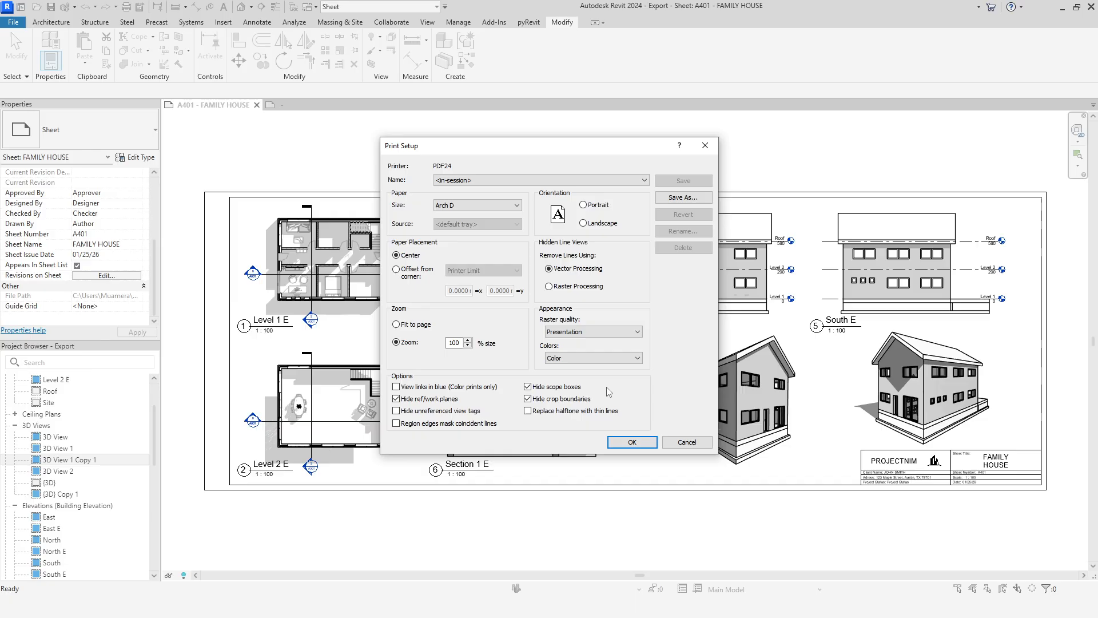
{"action": "left_click", "coordinate": [676, 443]}
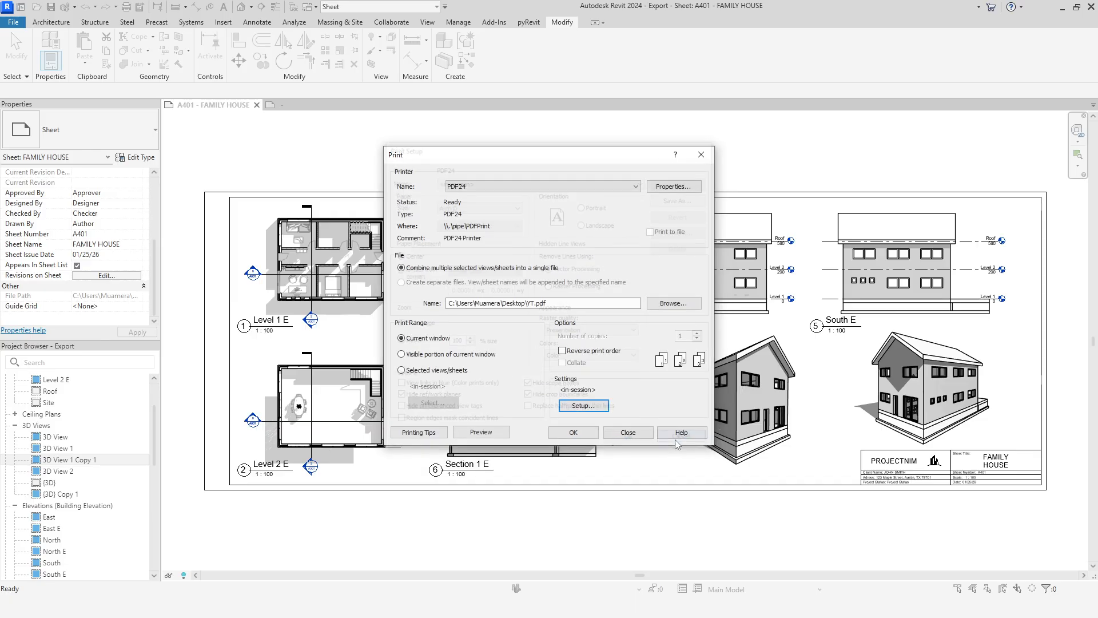
{"action": "left_click", "coordinate": [614, 433]}
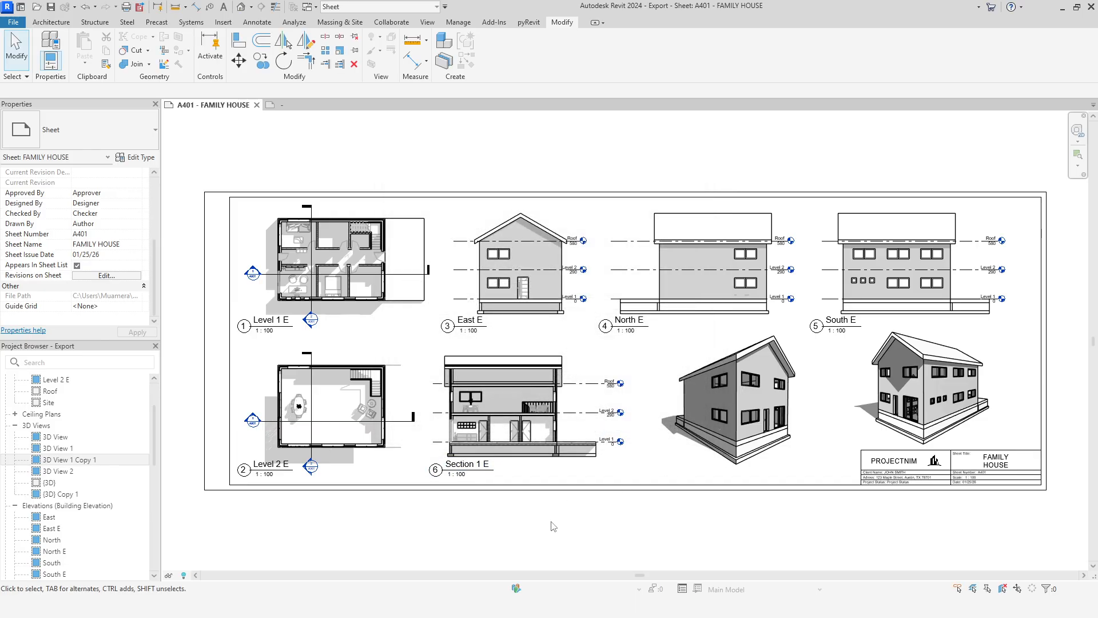
Step: Switch to the Windows Printers & scanners settings, open the print server properties and select the A3 form
{"action": "key", "text": "alt+Tab"}
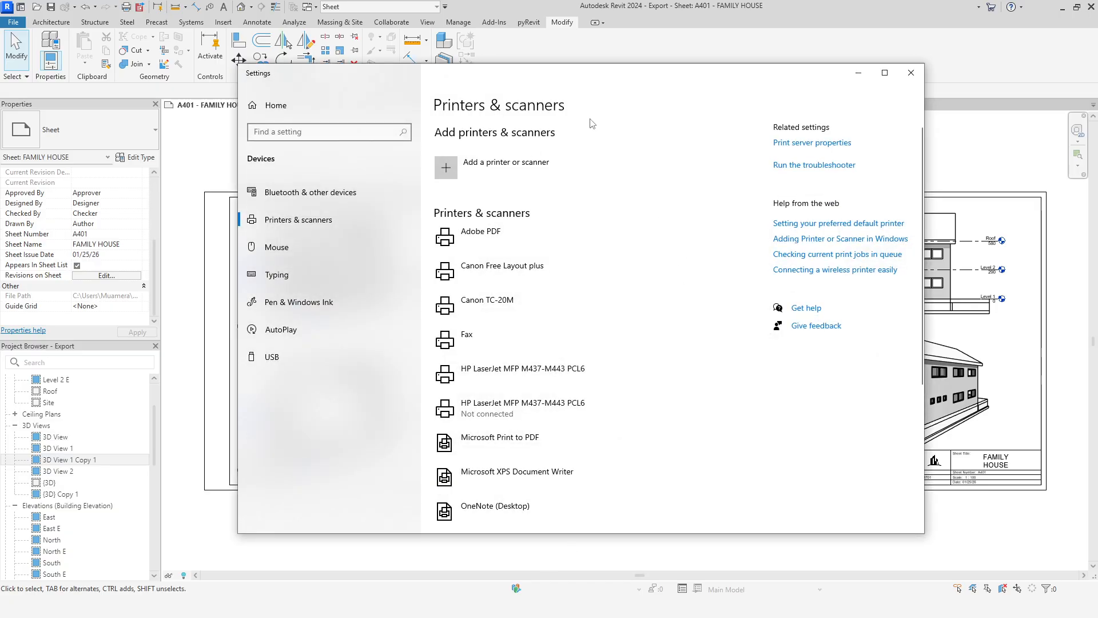
{"action": "left_click", "coordinate": [819, 144]}
{"action": "left_click_drag", "start_coordinate": [944, 153], "coordinate": [614, 140]}
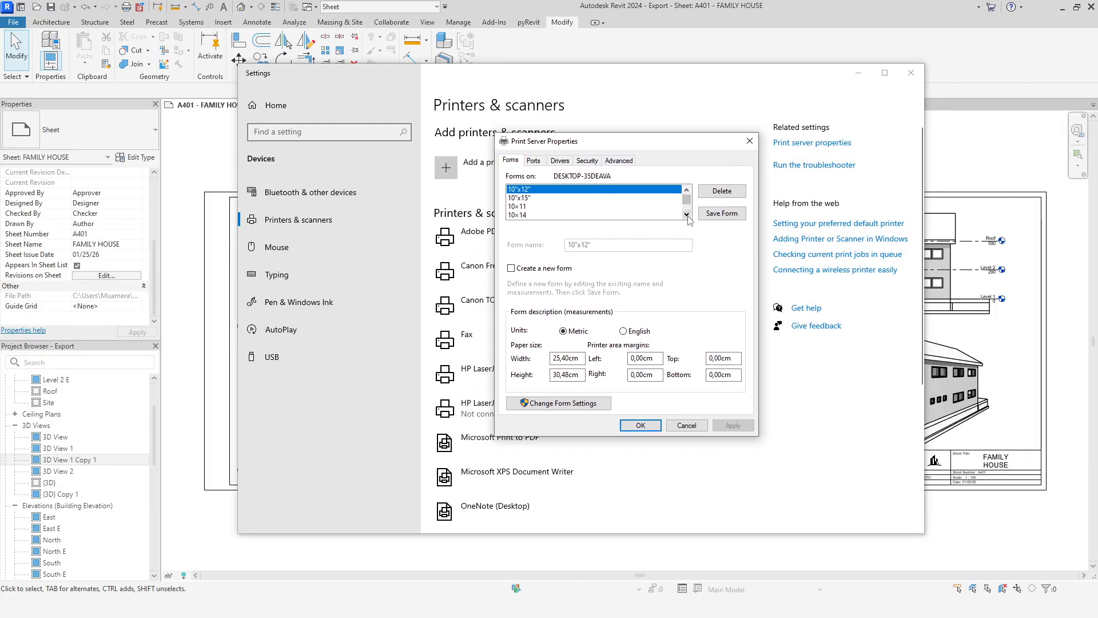
{"action": "scroll", "coordinate": [686, 211], "scroll_direction": "down", "scroll_amount": 4}
{"action": "scroll", "coordinate": [639, 210], "scroll_direction": "down", "scroll_amount": 5}
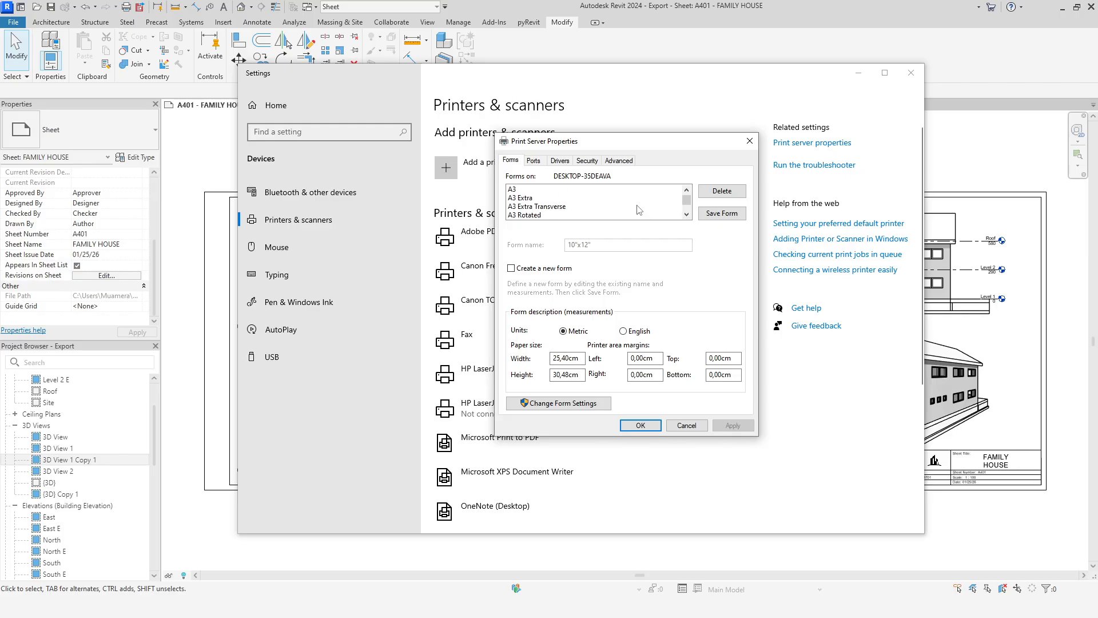
{"action": "left_click", "coordinate": [522, 191]}
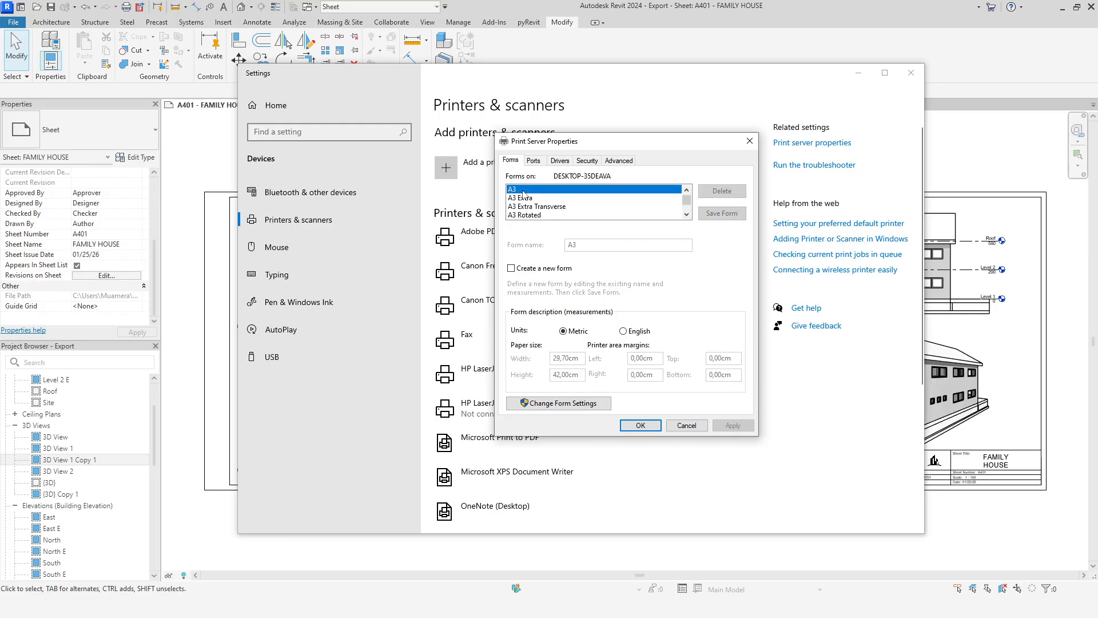
Step: Create and save a new form named A3 Extended PDF24 with a height of 84 cm, then return to Revit
{"action": "left_click", "coordinate": [554, 271]}
{"action": "left_click", "coordinate": [596, 247]}
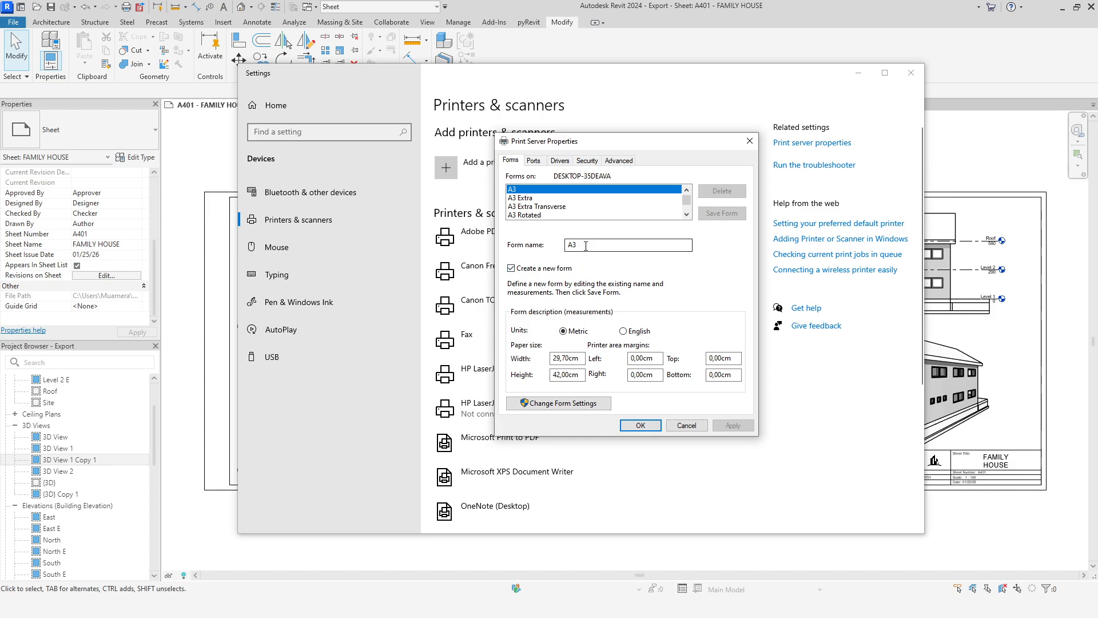
{"action": "type", "text": "Extended PDF24"}
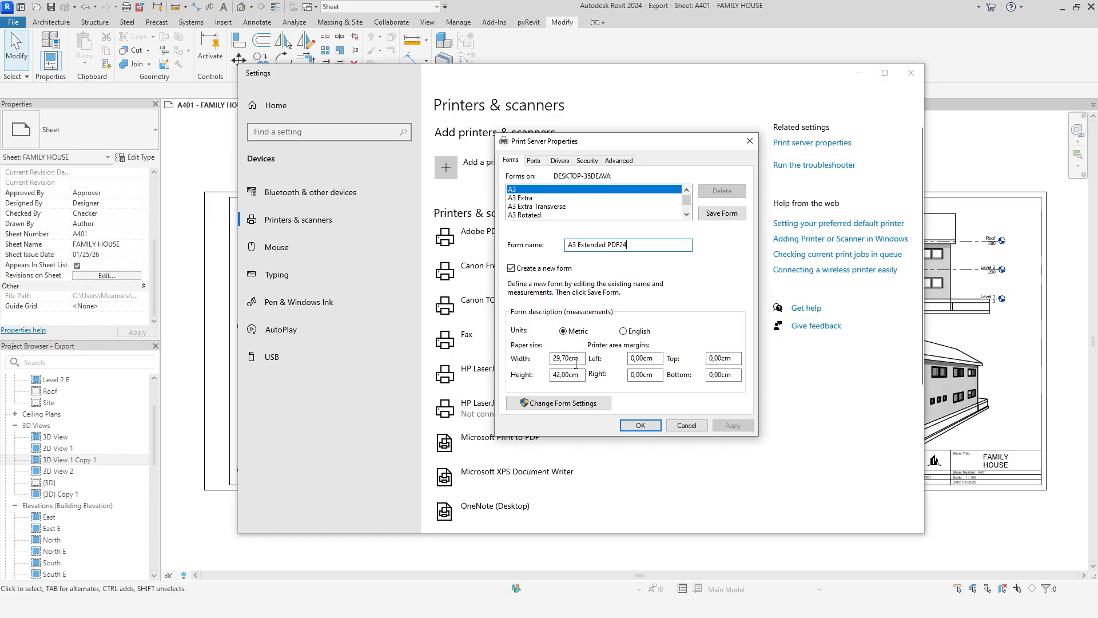
{"action": "left_click", "coordinate": [560, 374]}
{"action": "type", "text": "84"}
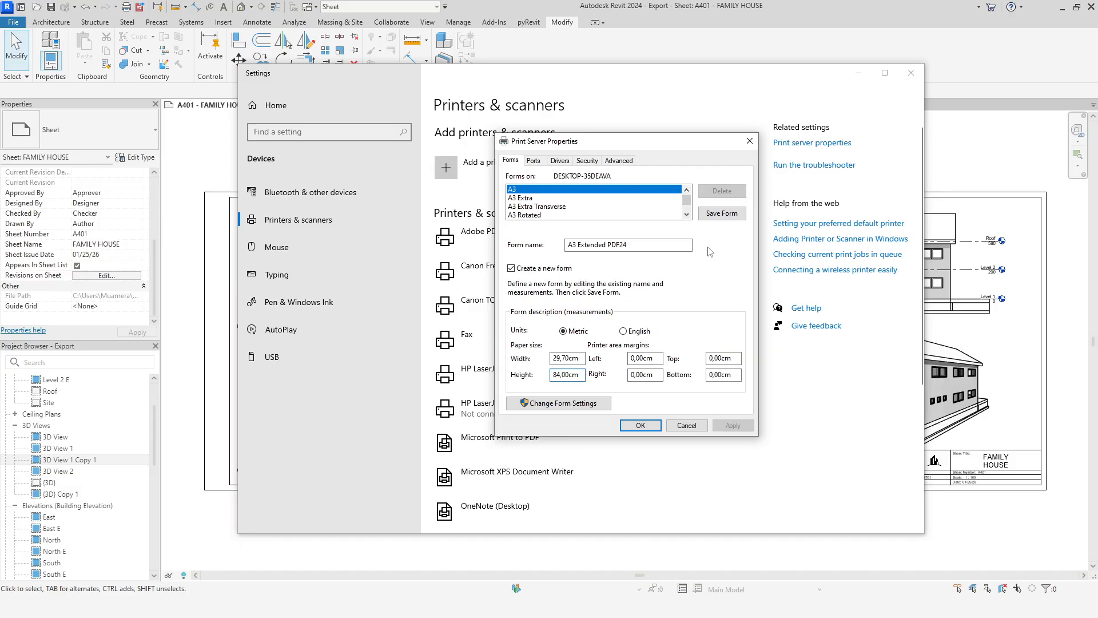
{"action": "left_click", "coordinate": [719, 214]}
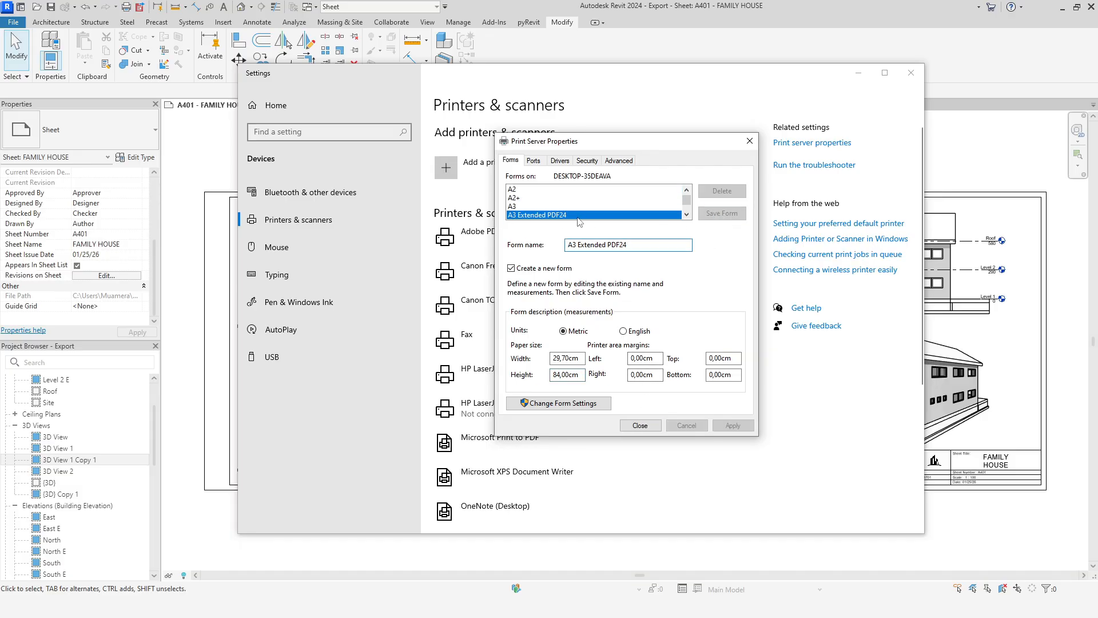
{"action": "left_click", "coordinate": [643, 426]}
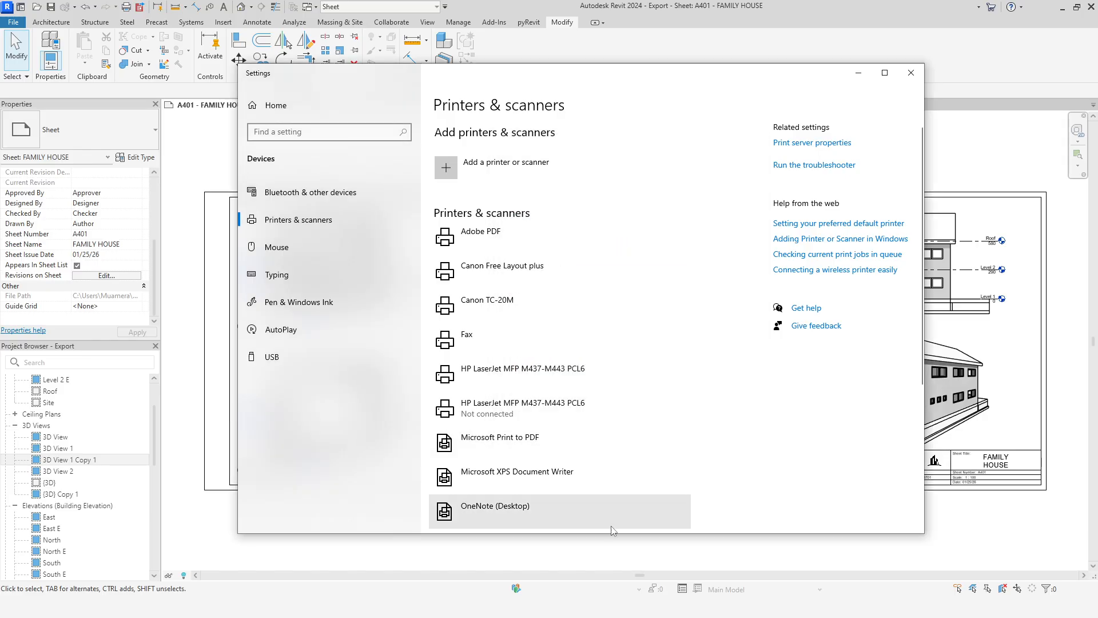
{"action": "left_click", "coordinate": [481, 562]}
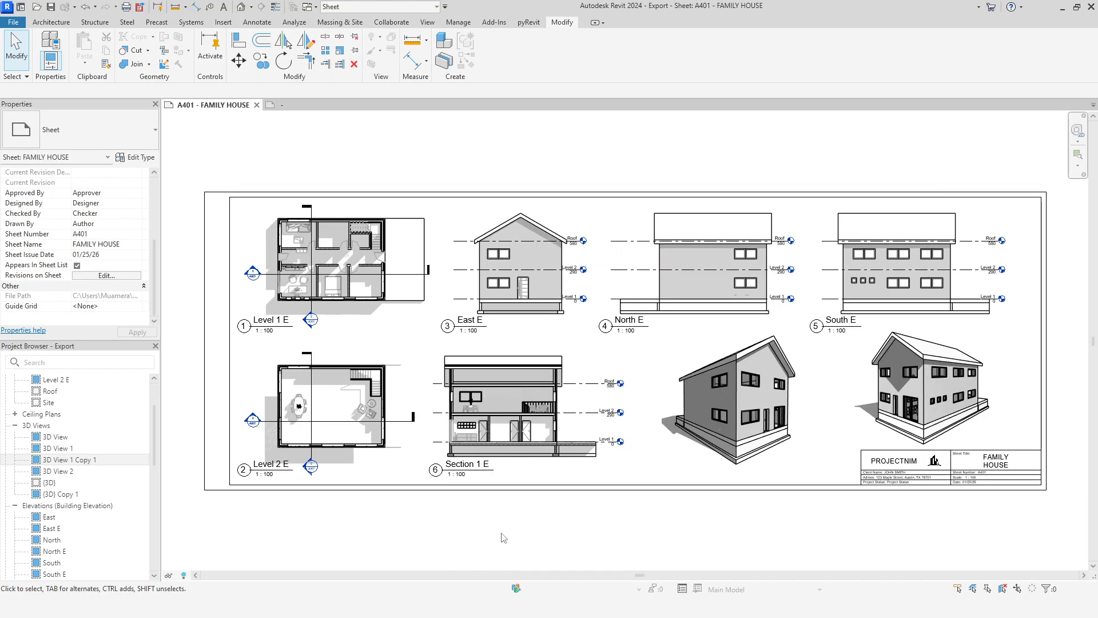
Step: Set the paper size to A3 Extended PDF24 in the print setup of the PDF24 printer
{"action": "left_click", "coordinate": [125, 7]}
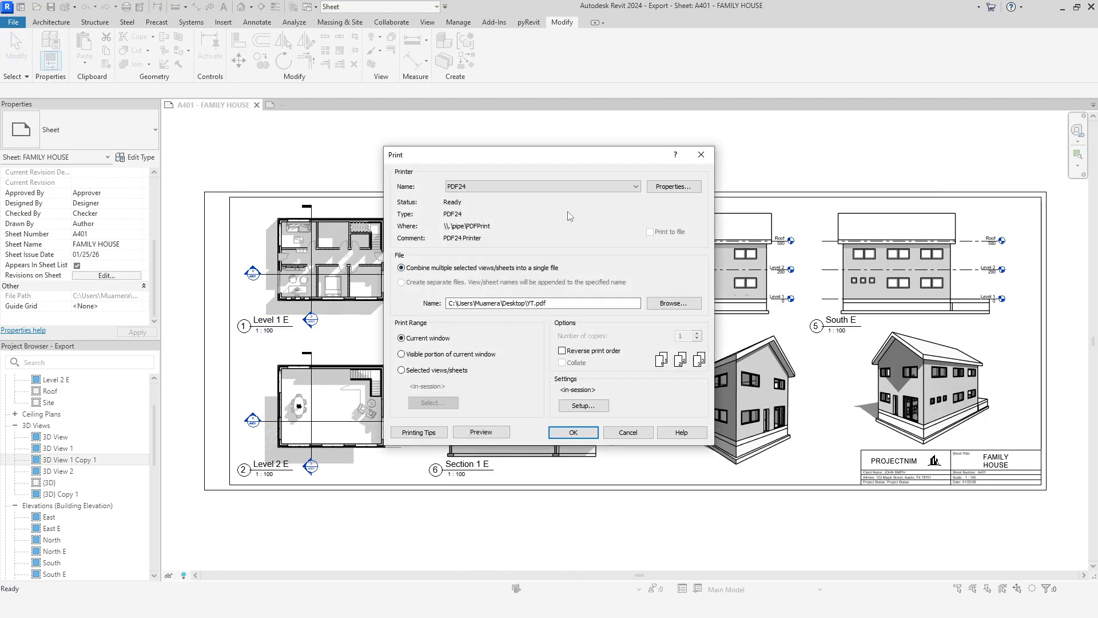
{"action": "left_click", "coordinate": [584, 405]}
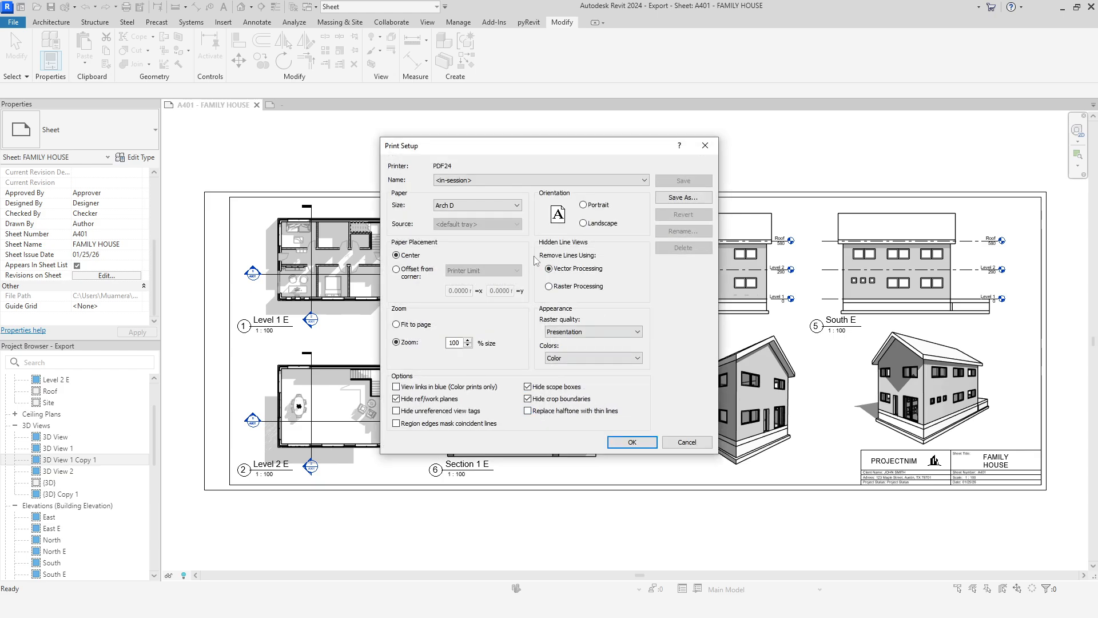
{"action": "left_click", "coordinate": [503, 206]}
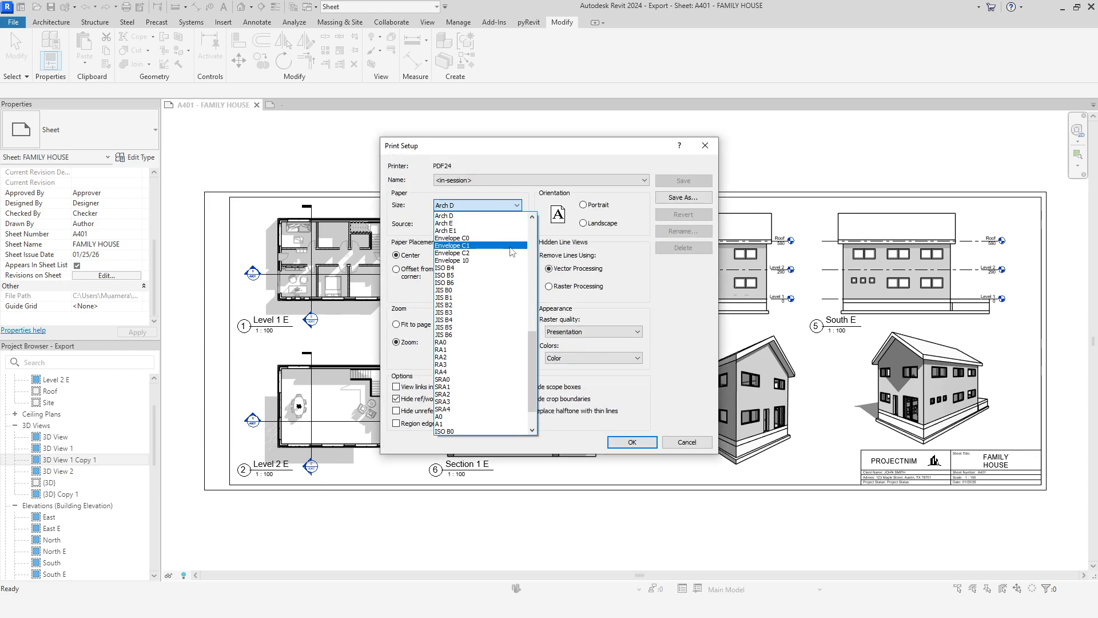
{"action": "scroll", "coordinate": [511, 257], "scroll_direction": "down", "scroll_amount": 2}
{"action": "left_click", "coordinate": [488, 424]}
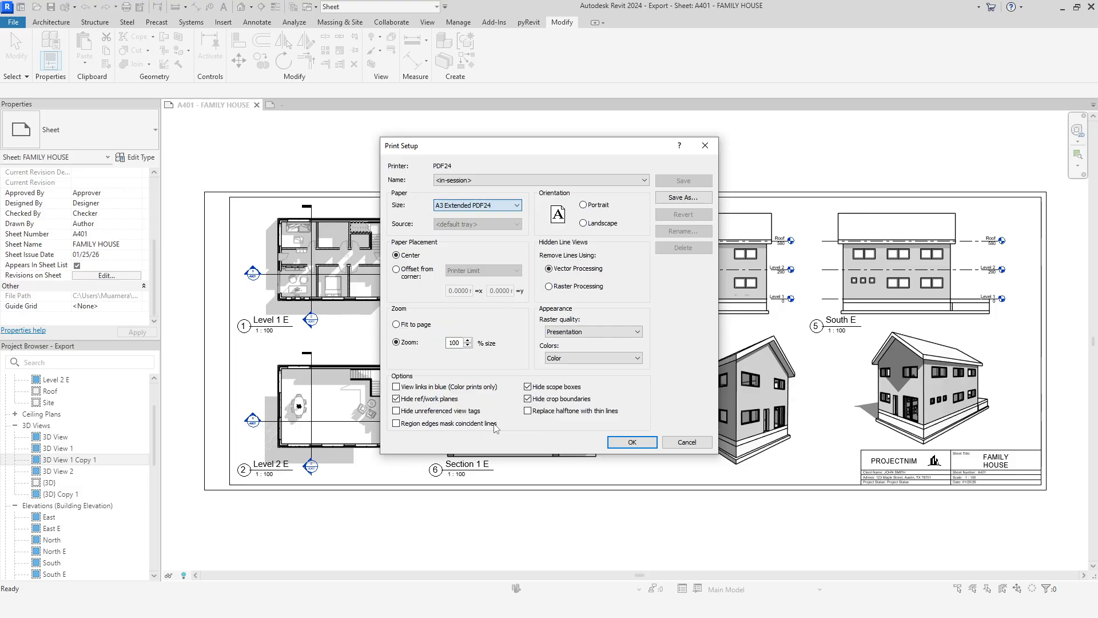
{"action": "left_click", "coordinate": [624, 441]}
Step: Change the print output file name to FAMILY HOUSE A3 EXTENDED PDF24
{"action": "left_click", "coordinate": [574, 311]}
{"action": "left_click", "coordinate": [554, 304]}
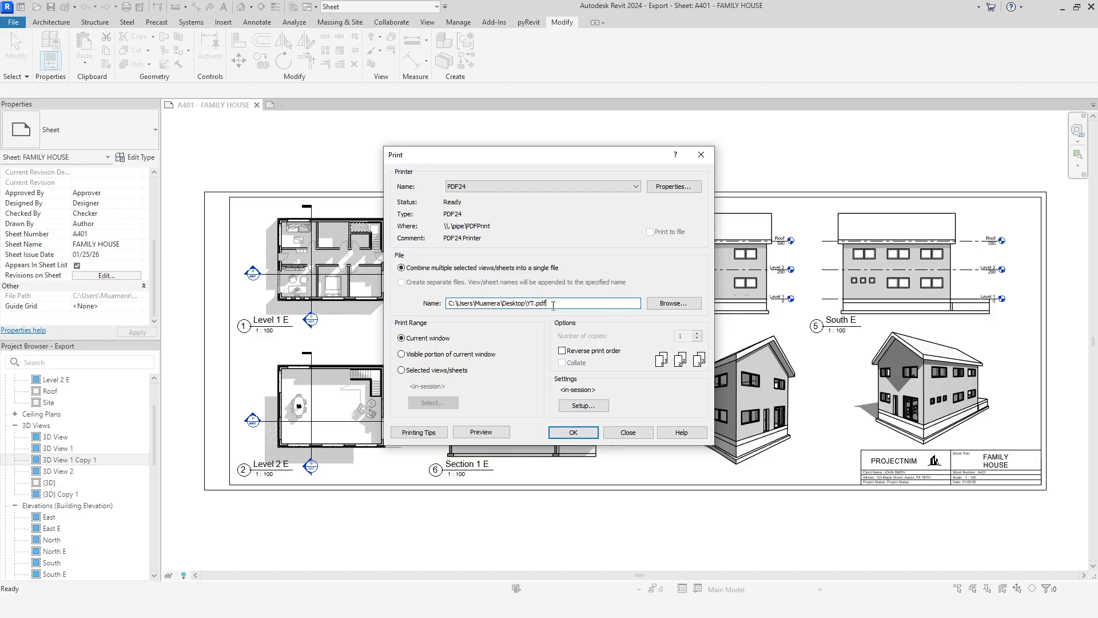
{"action": "left_click_drag", "start_coordinate": [536, 304], "coordinate": [531, 305]}
{"action": "left_click", "coordinate": [531, 304]}
{"action": "double_click", "coordinate": [531, 304]}
{"action": "left_click", "coordinate": [534, 304]}
{"action": "key", "text": "BackSpace"}
{"action": "key", "text": "BackSpace"}
{"action": "type", "text": "FAMILY HOUSE A3 EXTENDED PDF24"}
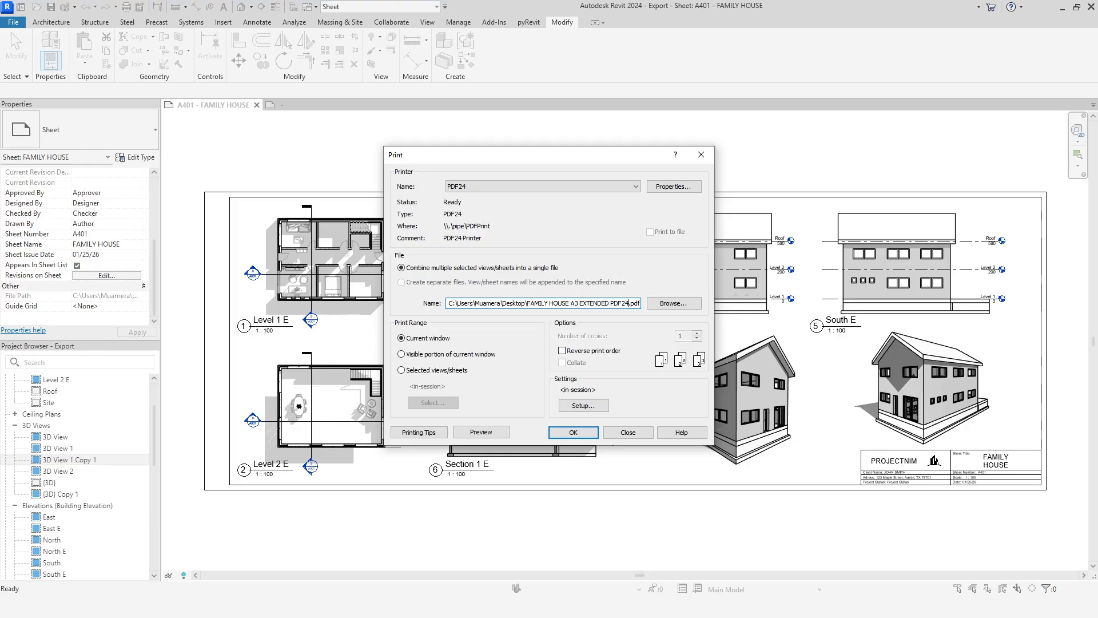
Step: Print the current window through PDF24, dismiss the raster printing notice and save the PDF in the YT folder
{"action": "left_click", "coordinate": [573, 432]}
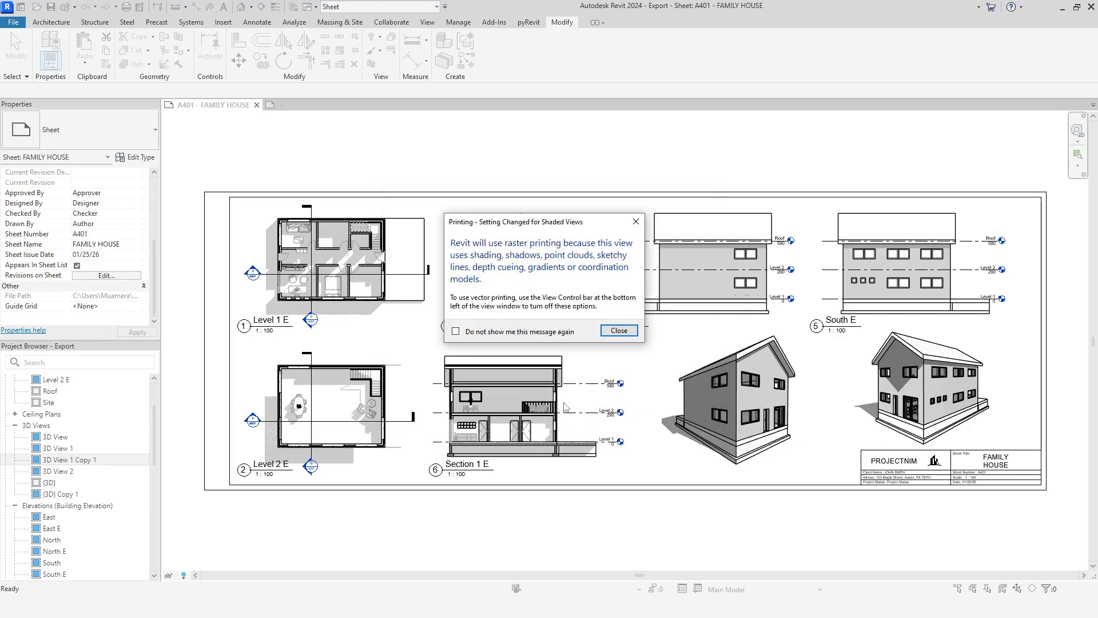
{"action": "left_click", "coordinate": [618, 331]}
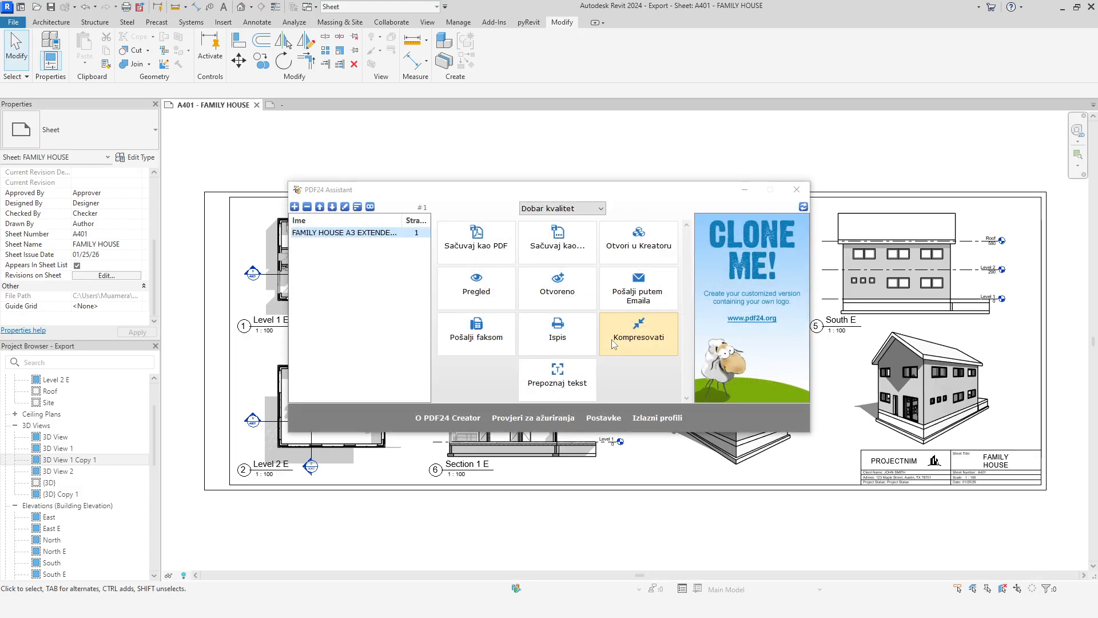
{"action": "left_click", "coordinate": [495, 247]}
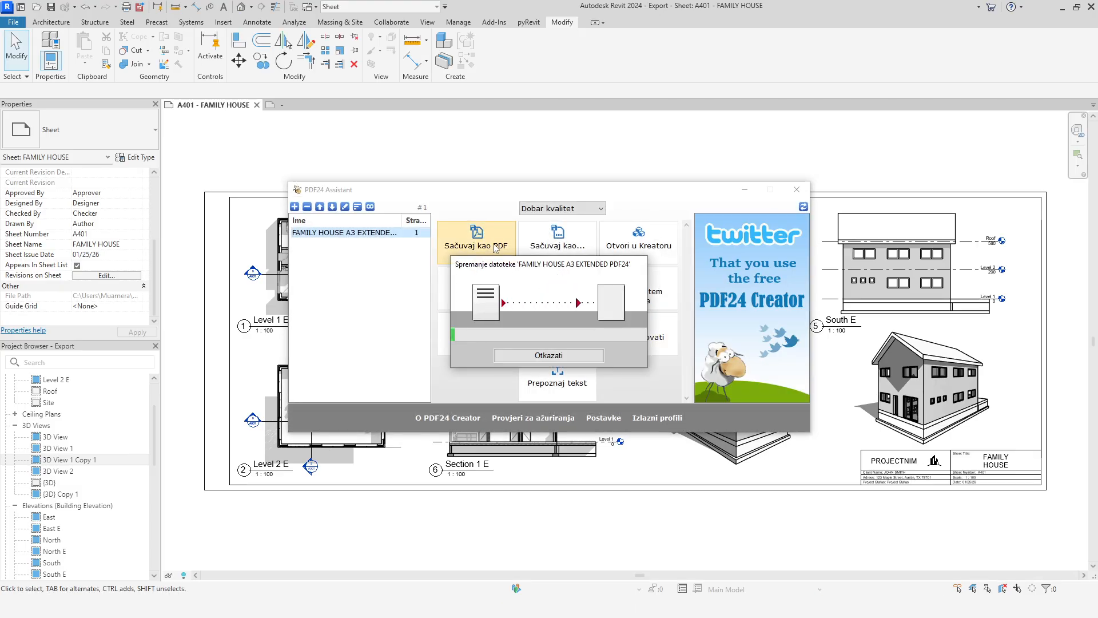
{"action": "left_click", "coordinate": [496, 226]}
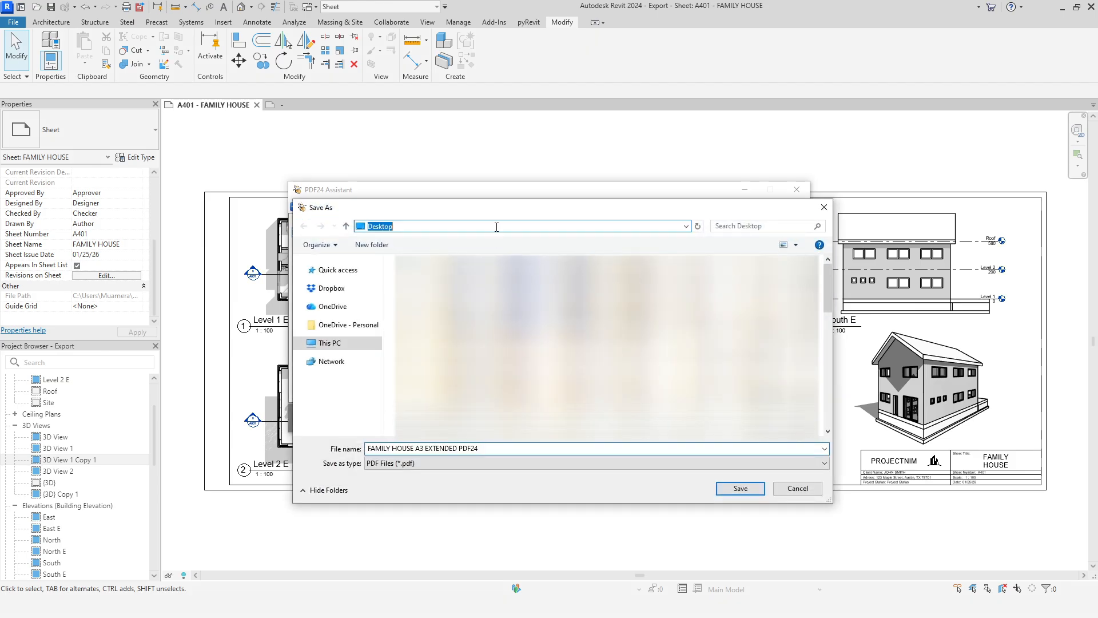
{"action": "type", "text": "C:\\Users\\Muamera\\Desktop\\YT"}
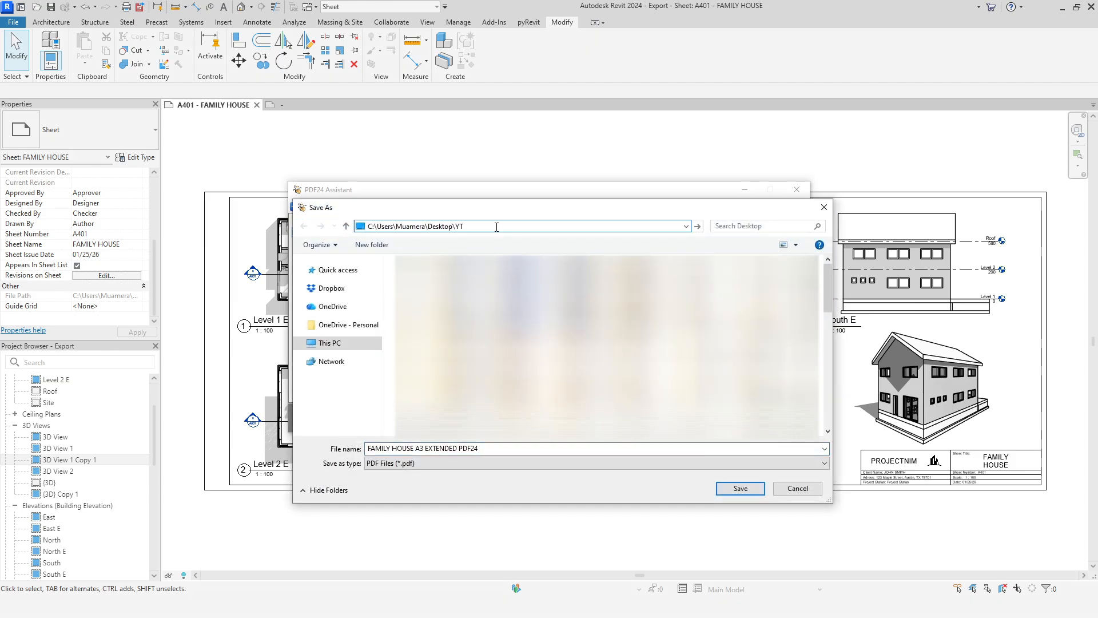
{"action": "key", "text": "Return"}
{"action": "left_click", "coordinate": [496, 227]}
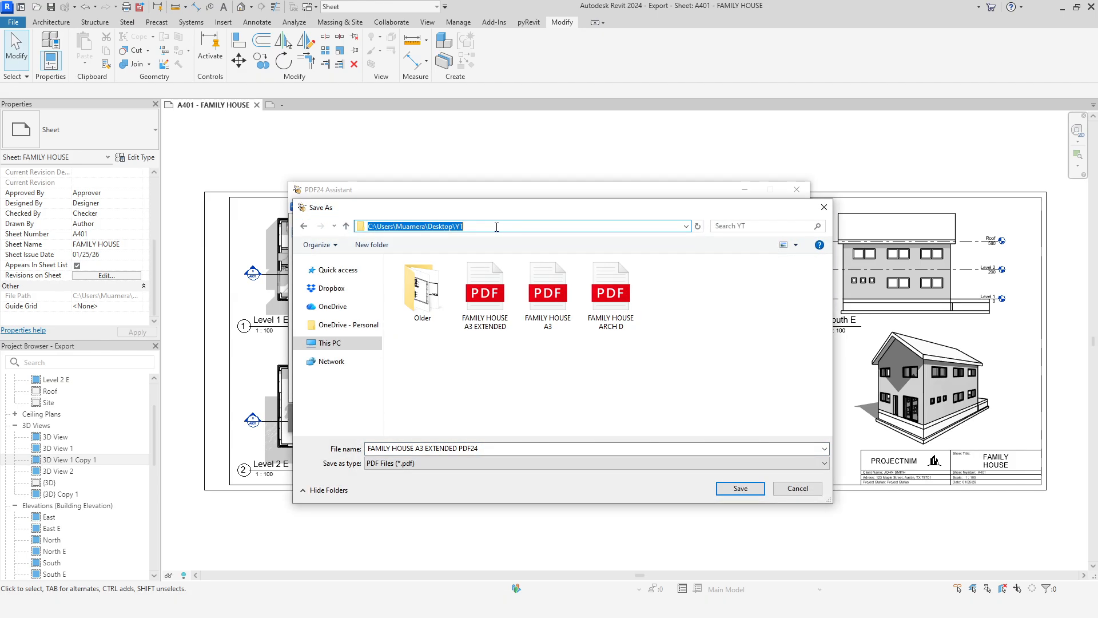
{"action": "left_click", "coordinate": [740, 488]}
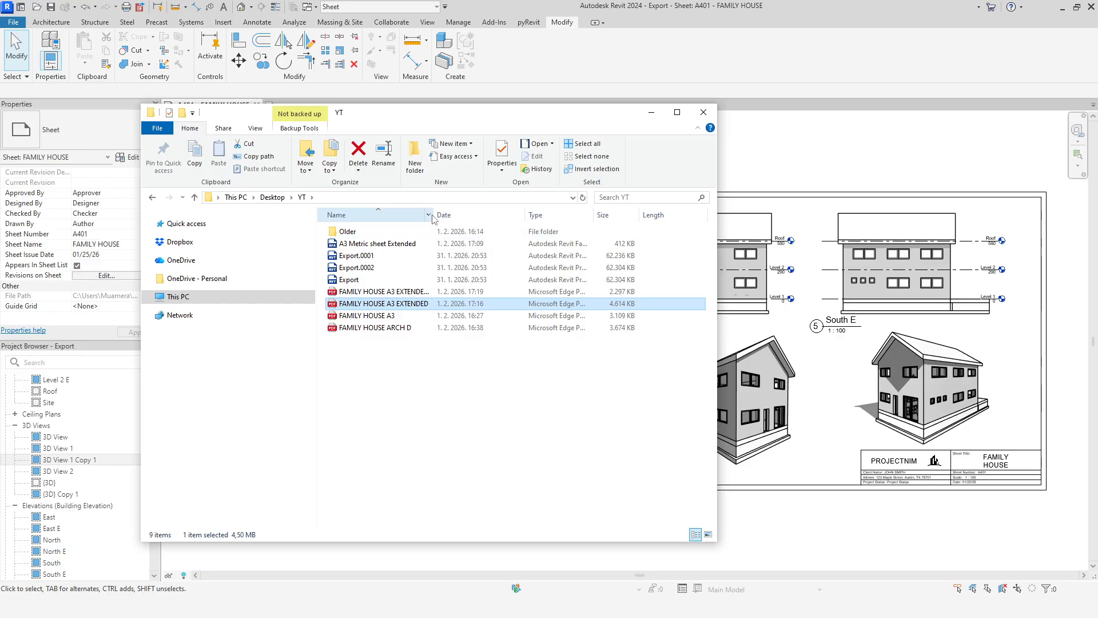
Step: Open FAMILY HOUSE A3 EXTENDED PDF24 from the YT folder and compare it with the FAMILY HOUSE A3 EXTENDED PDF
{"action": "left_click_drag", "start_coordinate": [433, 209], "coordinate": [475, 209]}
{"action": "left_click", "coordinate": [391, 291]}
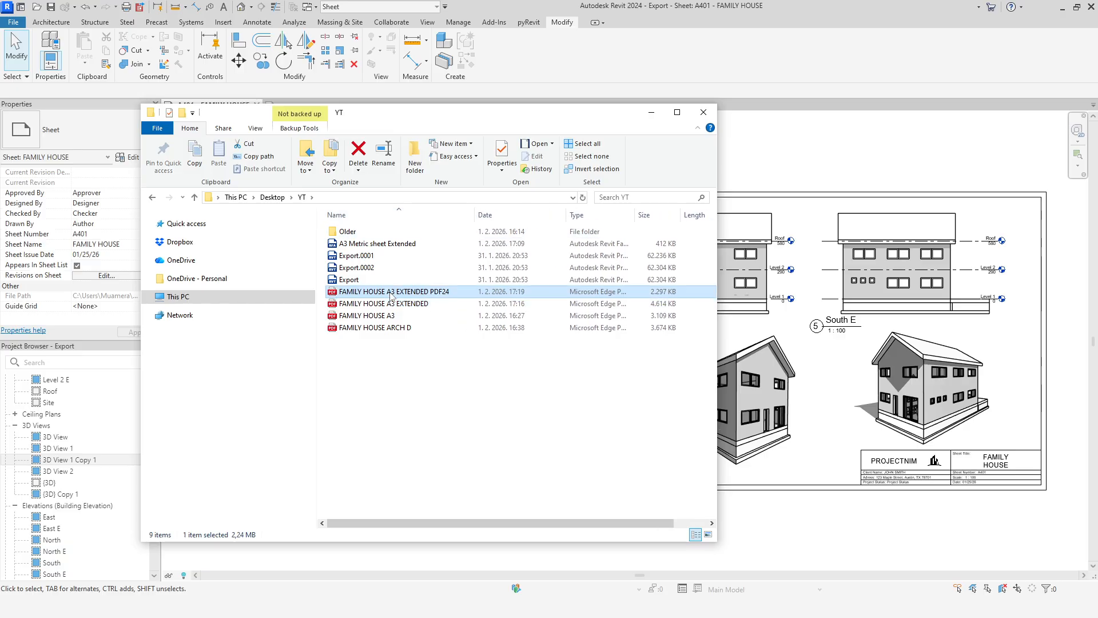
{"action": "double_click", "coordinate": [390, 291]}
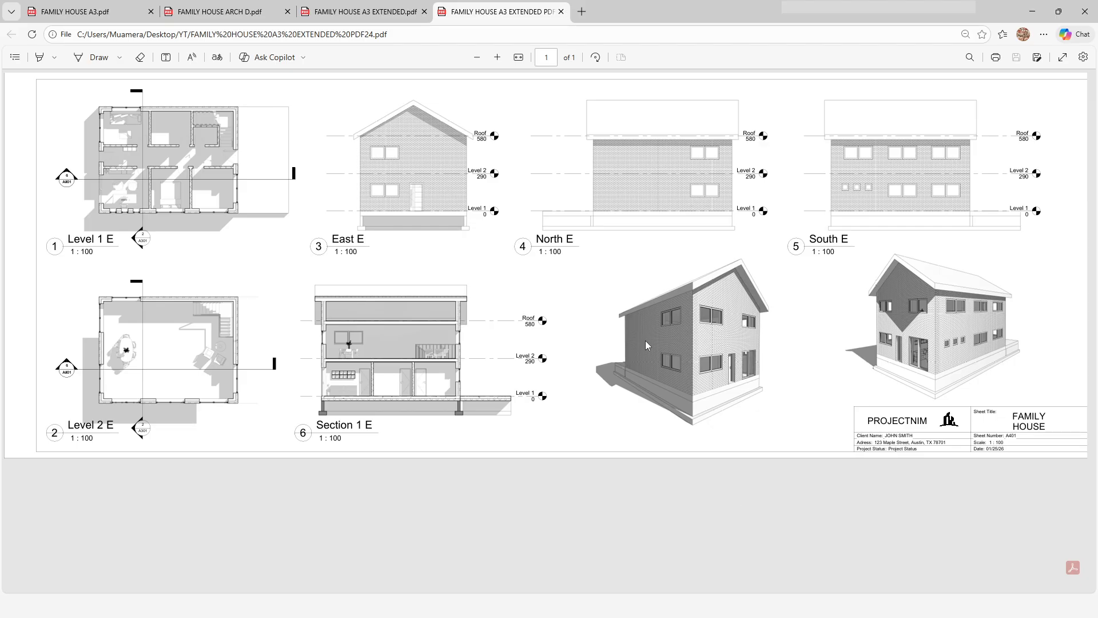
{"action": "left_click", "coordinate": [385, 4]}
{"action": "left_click", "coordinate": [484, 5]}
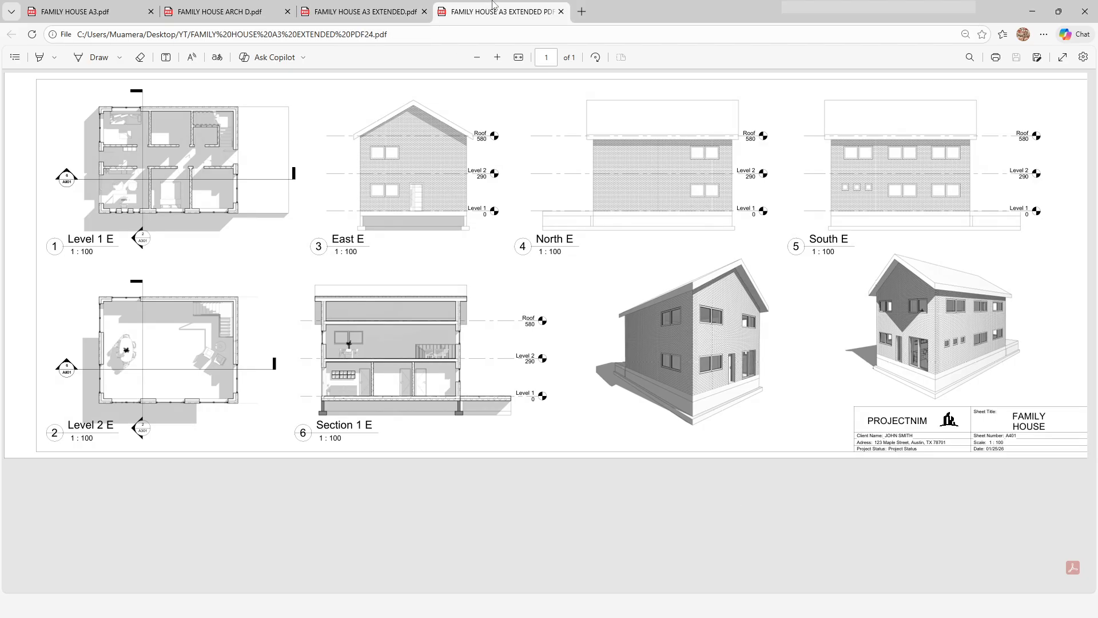
{"action": "left_click", "coordinate": [381, 5]}
{"action": "left_click", "coordinate": [492, 4]}
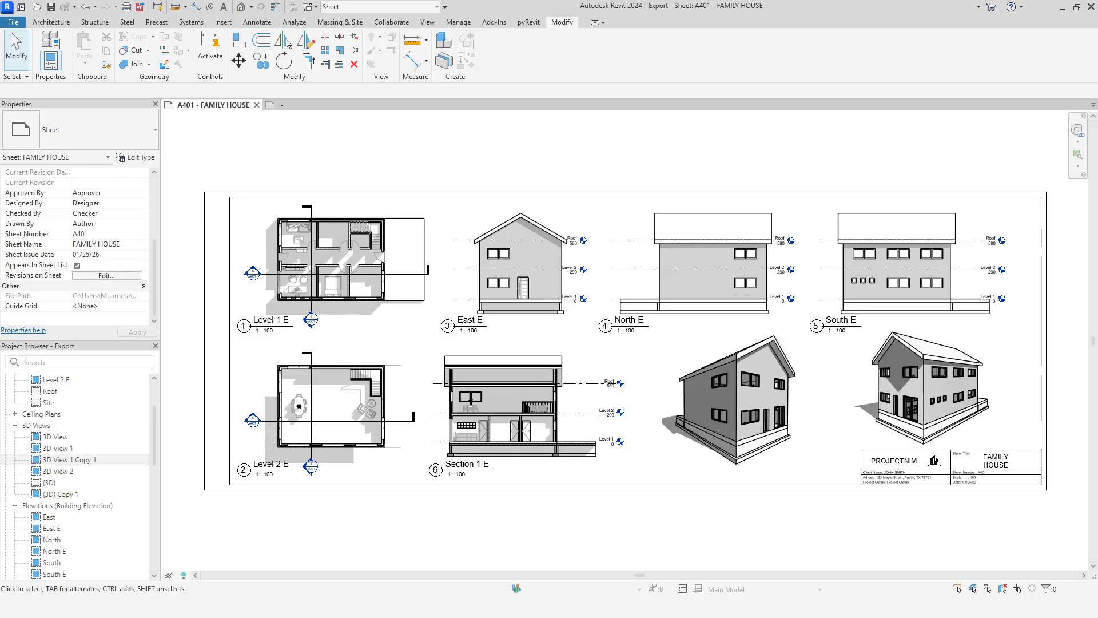
Step: Switch the print dialog to the Adobe PDF printer and change the output file name to FAMILY HOUSE A3 EXTENDED ADOBE
{"action": "left_click", "coordinate": [126, 8]}
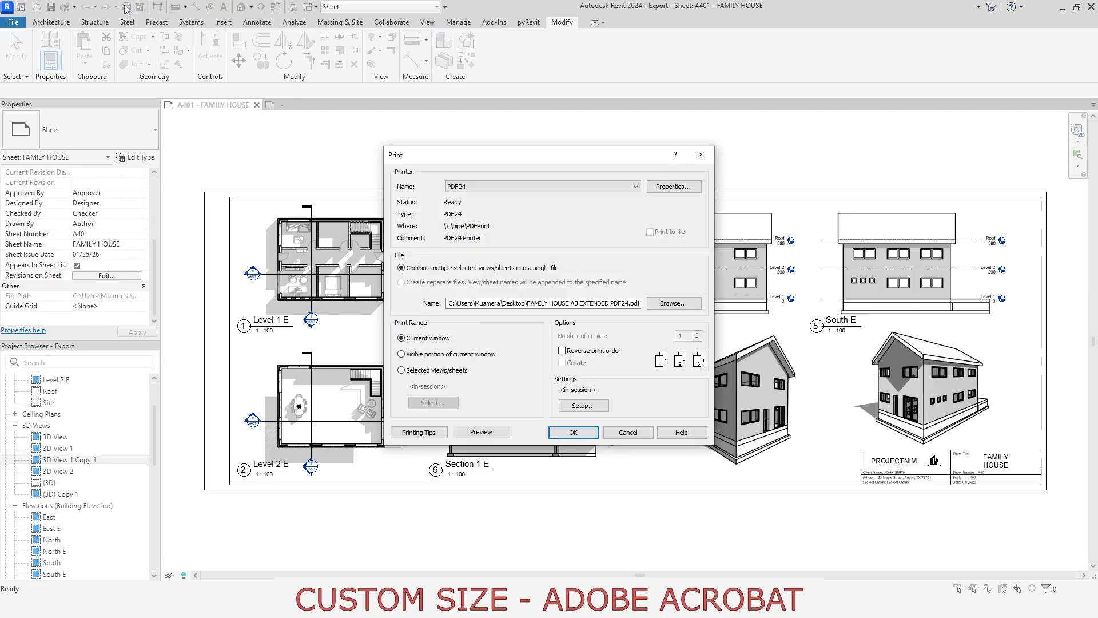
{"action": "left_click", "coordinate": [627, 186]}
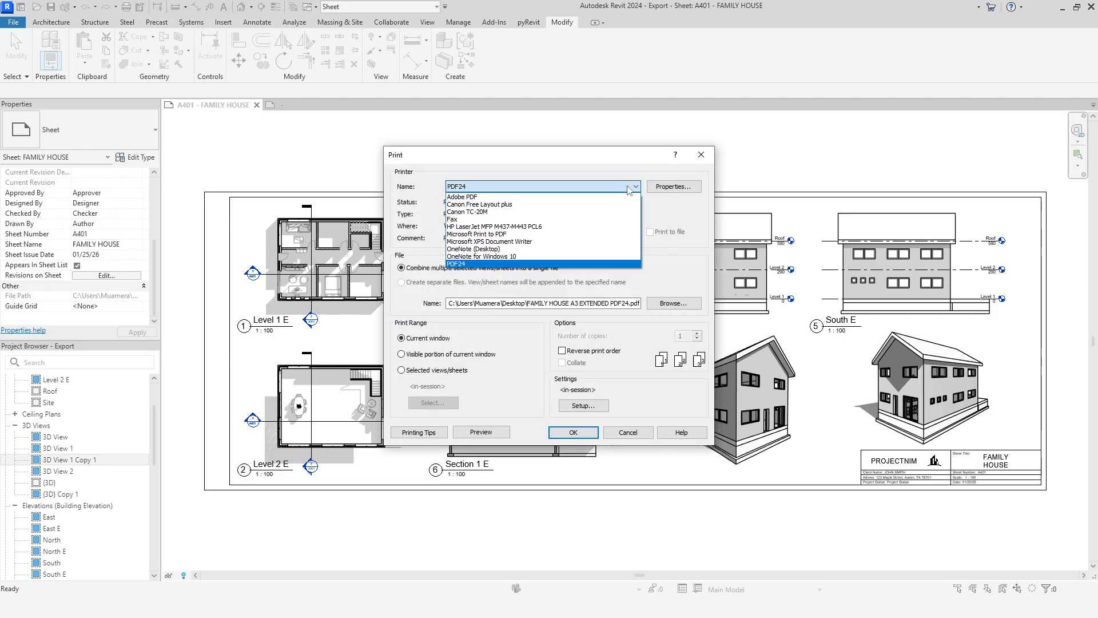
{"action": "left_click", "coordinate": [505, 199]}
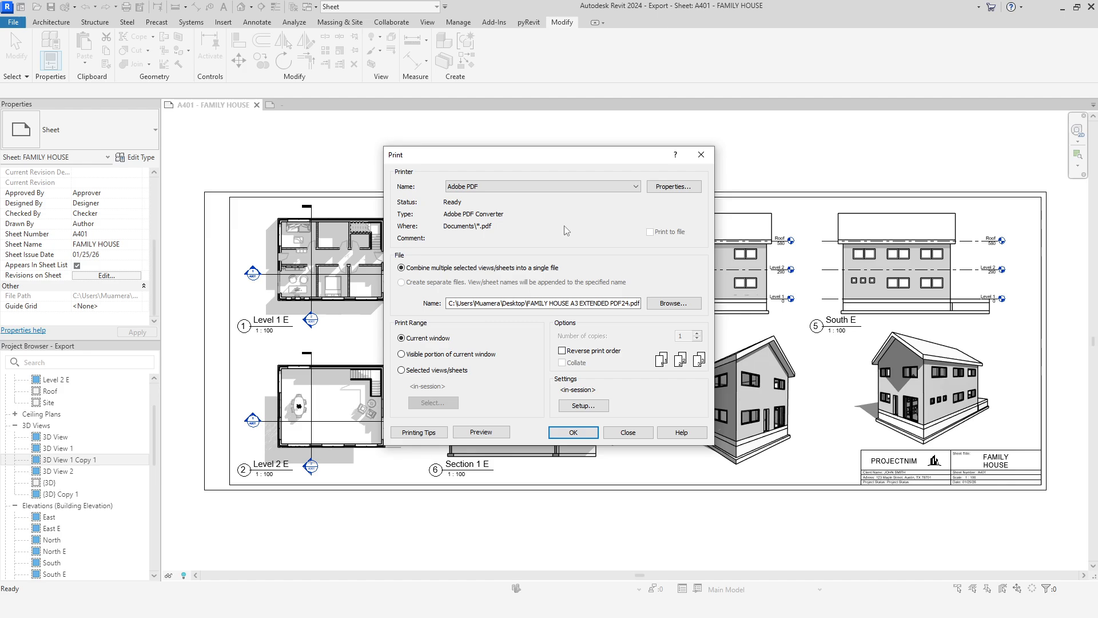
{"action": "left_click", "coordinate": [611, 303]}
{"action": "key", "text": "BackSpace"}
{"action": "key", "text": "BackSpace"}
{"action": "key", "text": "BackSpace"}
{"action": "key", "text": "BackSpace"}
{"action": "key", "text": "BackSpace"}
{"action": "type", "text": "ADOBE"}
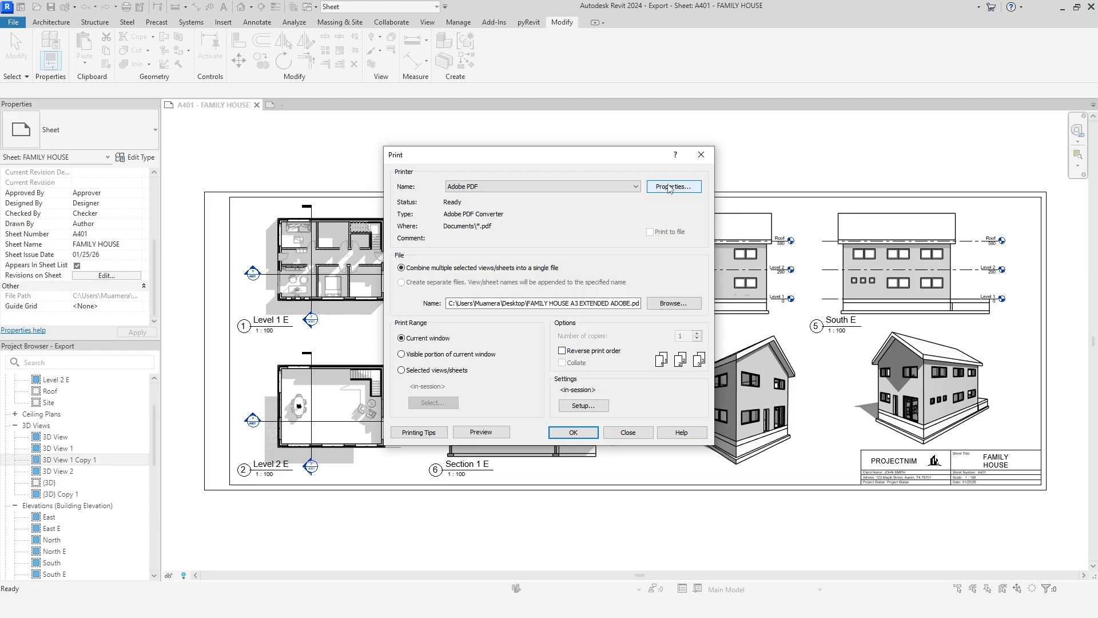
Step: Add a custom paper size named A3 Extended ADOBE with a height of 840 mm in the Adobe PDF printer properties
{"action": "left_click", "coordinate": [669, 187]}
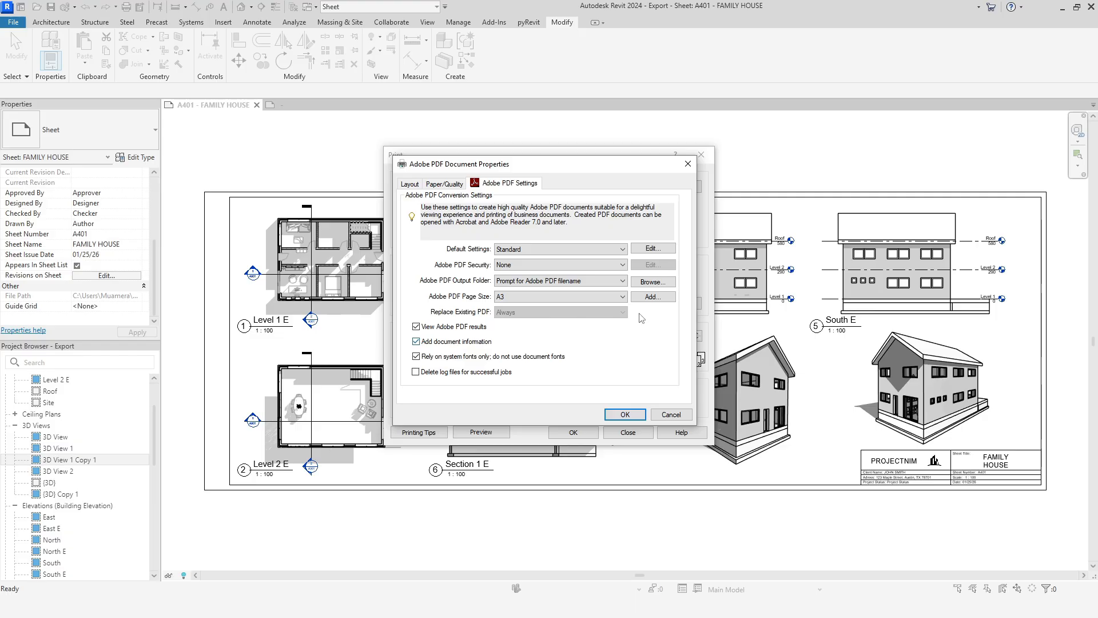
{"action": "left_click", "coordinate": [647, 296]}
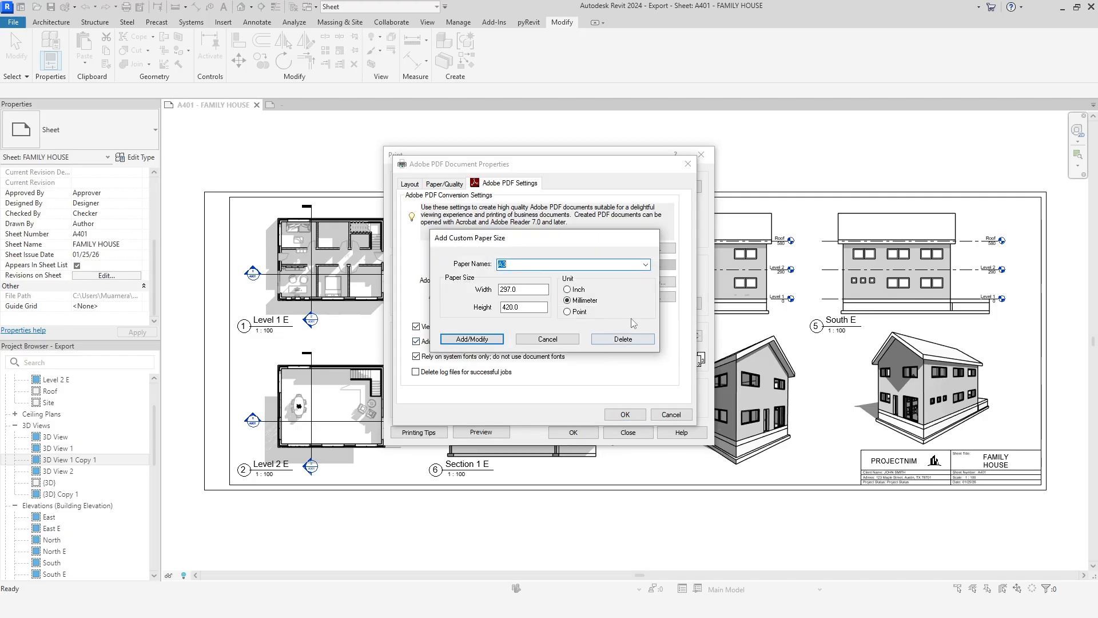
{"action": "left_click", "coordinate": [563, 262]}
{"action": "type", "text": "Extended ADOBE"}
{"action": "left_click", "coordinate": [506, 307]}
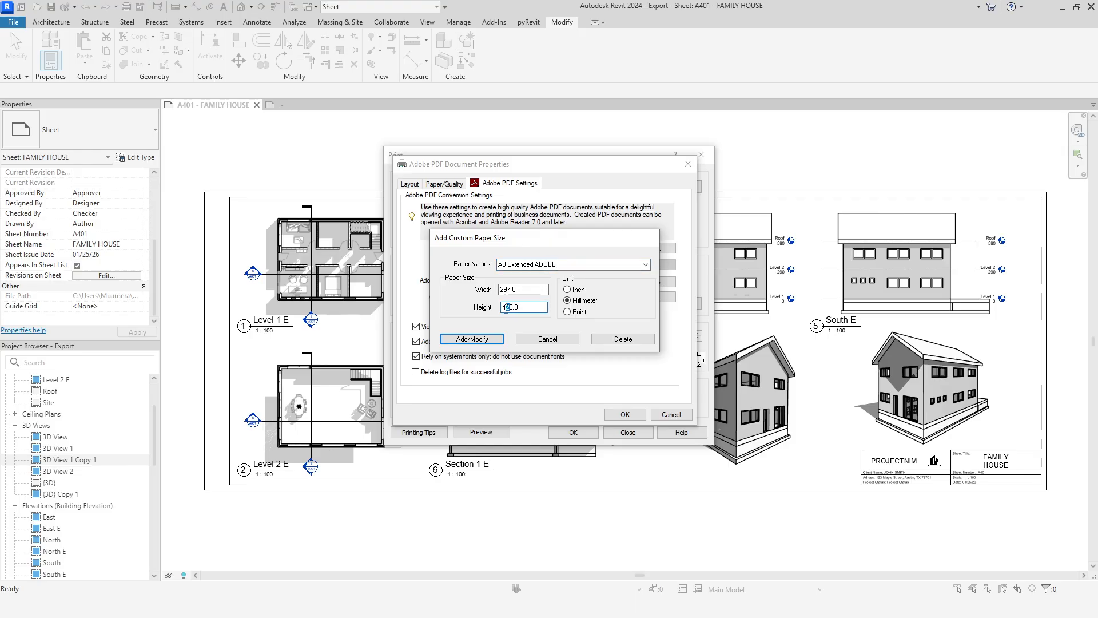
{"action": "double_click", "coordinate": [505, 307]}
{"action": "type", "text": "840.0"}
{"action": "left_click", "coordinate": [496, 340]}
Step: Select A3 Extended ADOBE as the Adobe PDF page size and accept the printer properties
{"action": "left_click", "coordinate": [598, 296]}
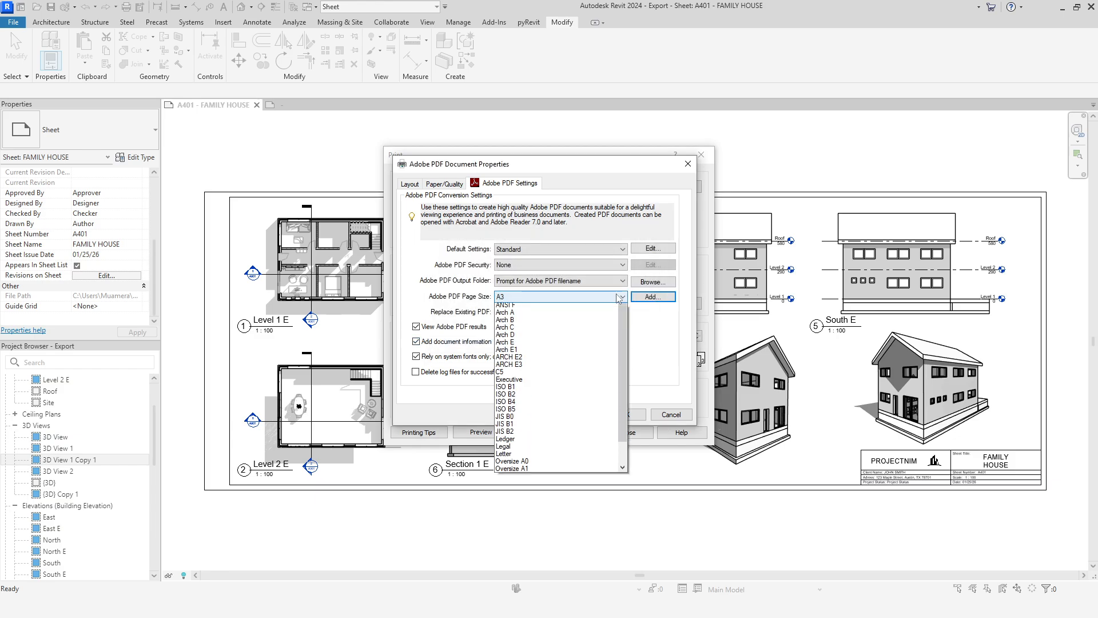
{"action": "scroll", "coordinate": [522, 322], "scroll_direction": "down", "scroll_amount": 1}
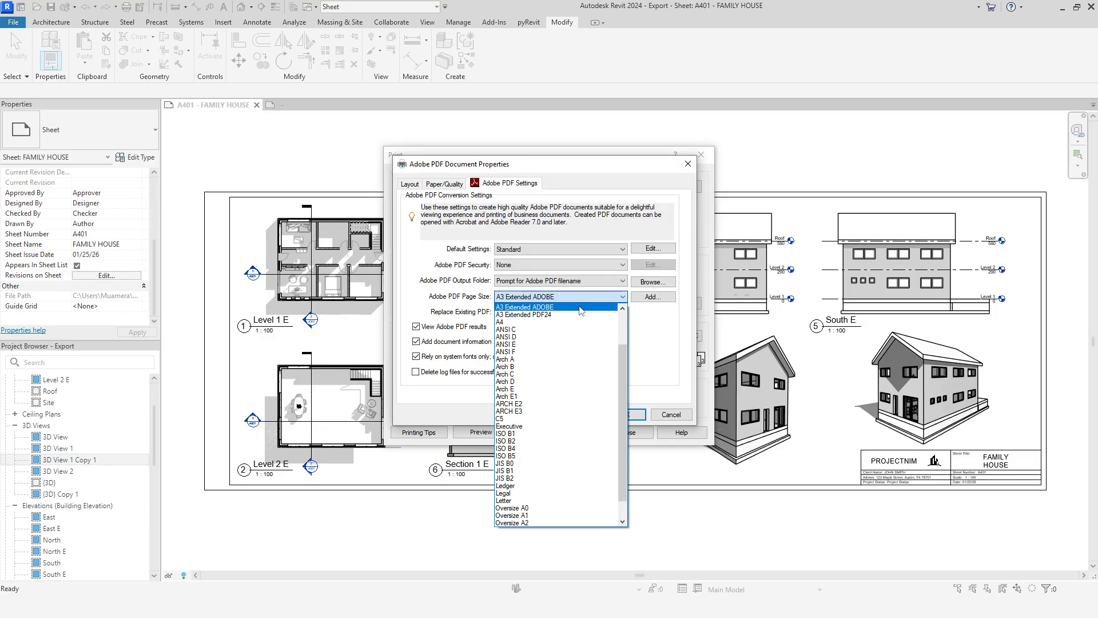
{"action": "left_click", "coordinate": [581, 307]}
{"action": "left_click", "coordinate": [626, 416]}
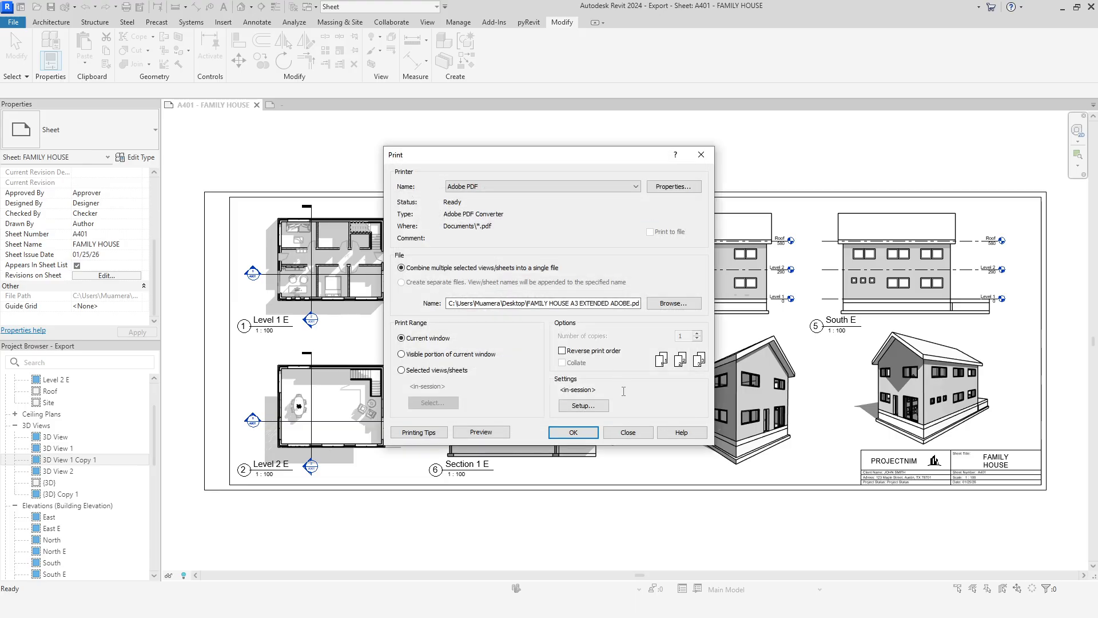
Step: Set the paper size in the print setup to A3 Extended ADOBE and accept the setup
{"action": "left_click", "coordinate": [591, 407]}
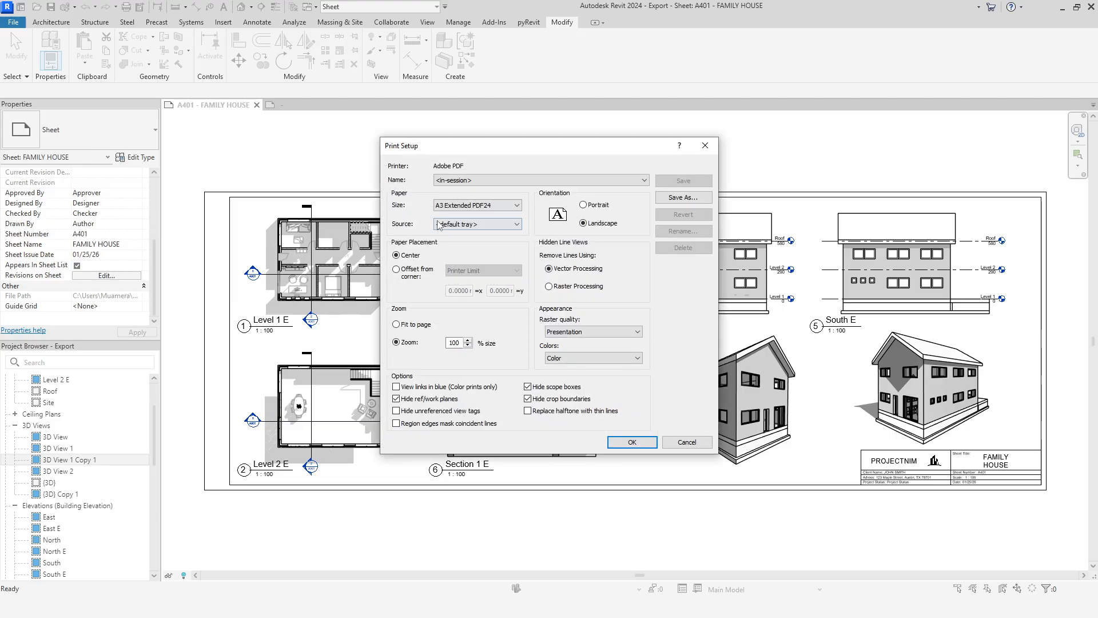
{"action": "left_click", "coordinate": [486, 205]}
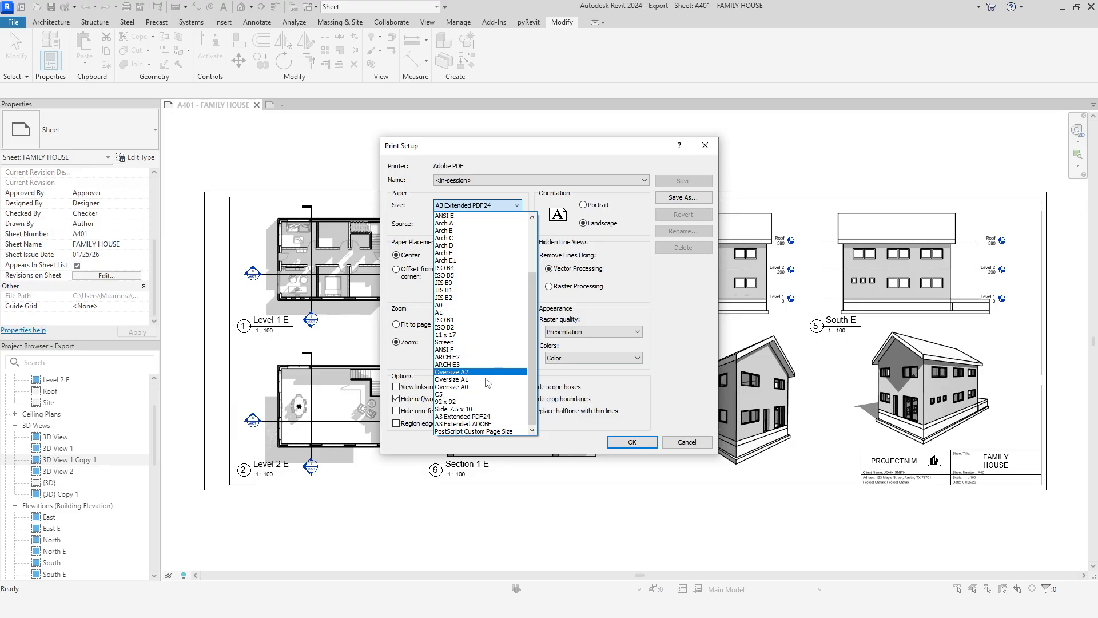
{"action": "left_click", "coordinate": [487, 424]}
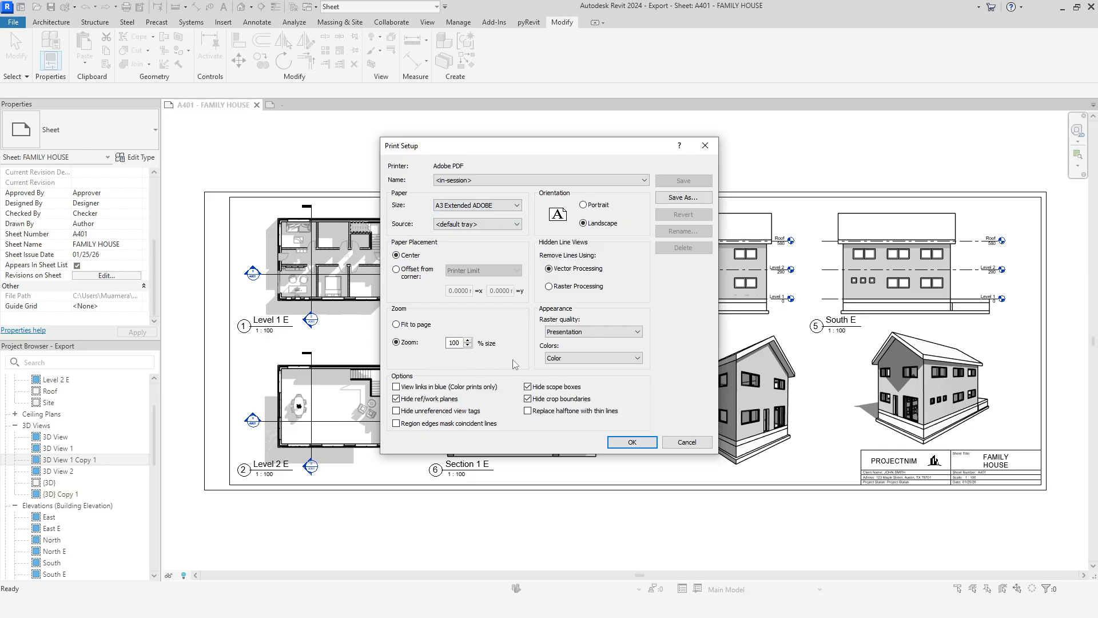
{"action": "left_click", "coordinate": [627, 440]}
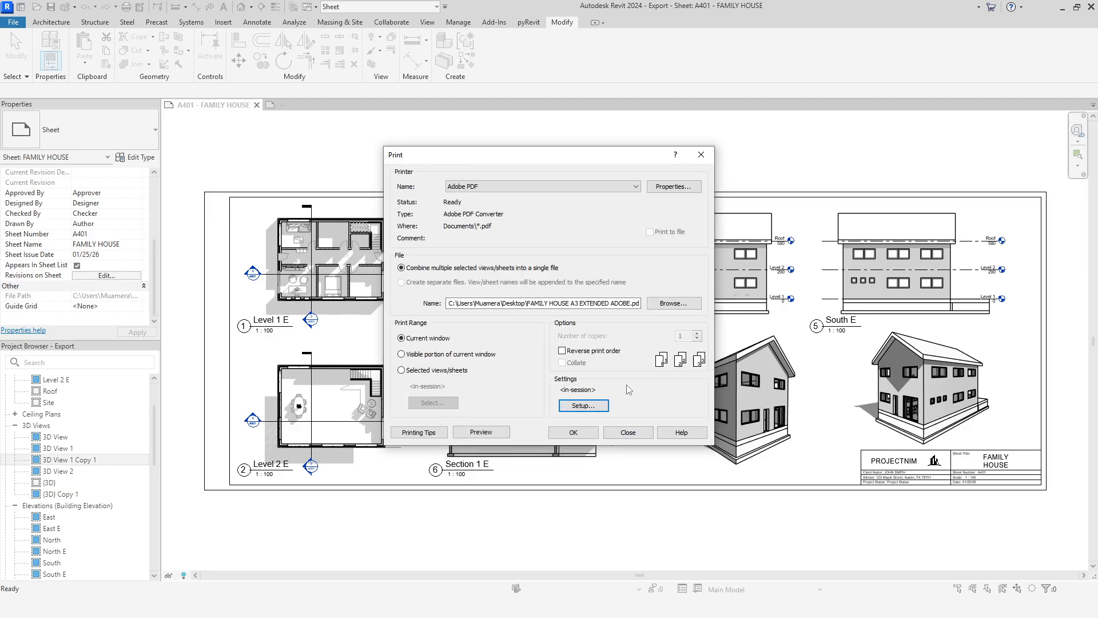
Step: Print the current window through Adobe PDF, dismiss the raster printing notice and save FAMILY HOUSE A3 EXTENDED ADOBE in the YT folder
{"action": "left_click", "coordinate": [588, 435]}
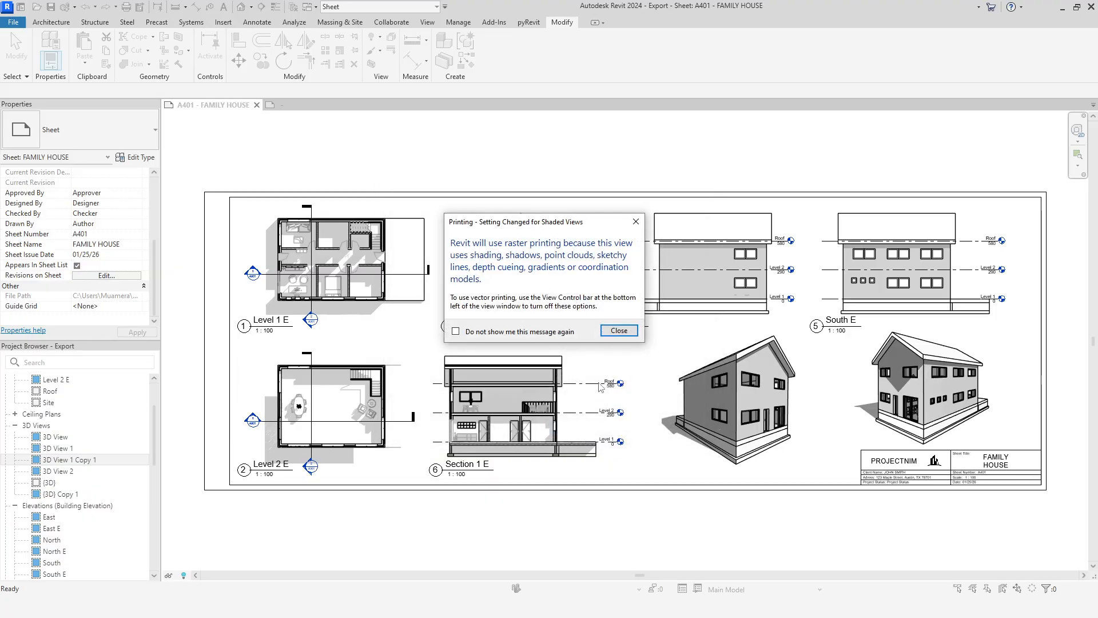
{"action": "left_click", "coordinate": [619, 331]}
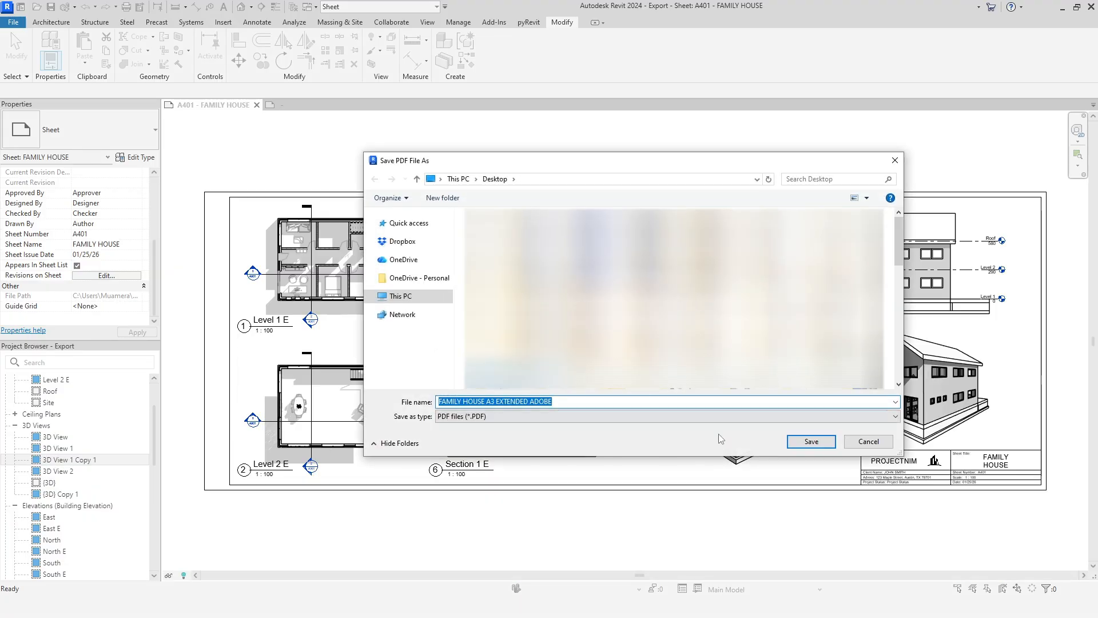
{"action": "left_click", "coordinate": [588, 180]}
{"action": "type", "text": "C:\\Users\\Muamera\\Desktop\\YT"}
{"action": "key", "text": "Return"}
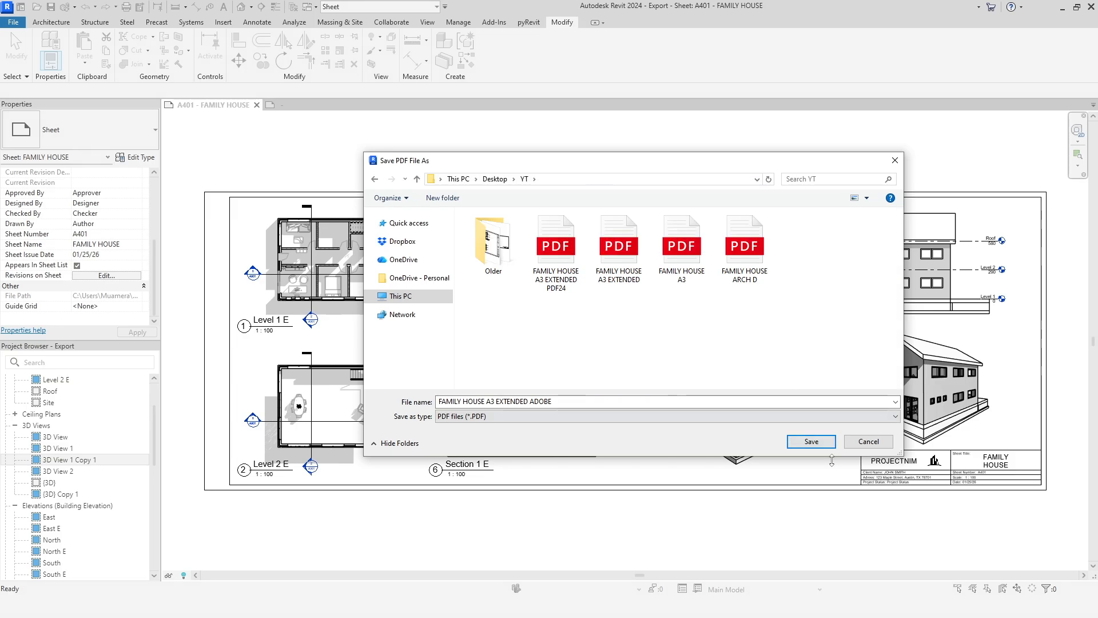
{"action": "left_click", "coordinate": [811, 441]}
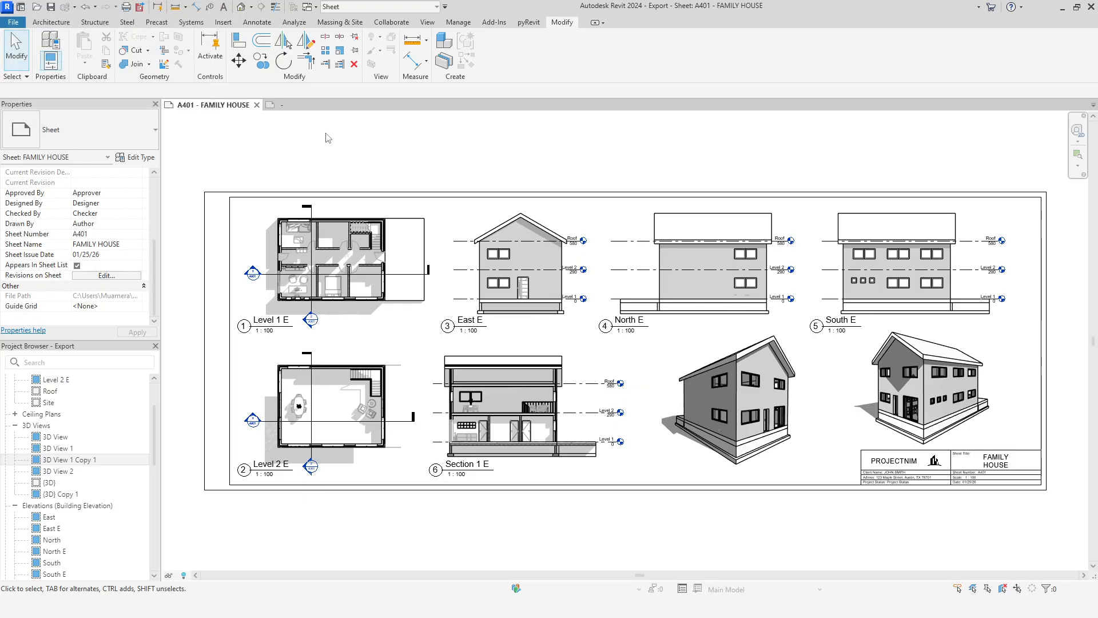
Step: Reopen the print dialog, set the Adobe PDF output folder to Documents\*.pdf and print the current window again
{"action": "left_click", "coordinate": [127, 7]}
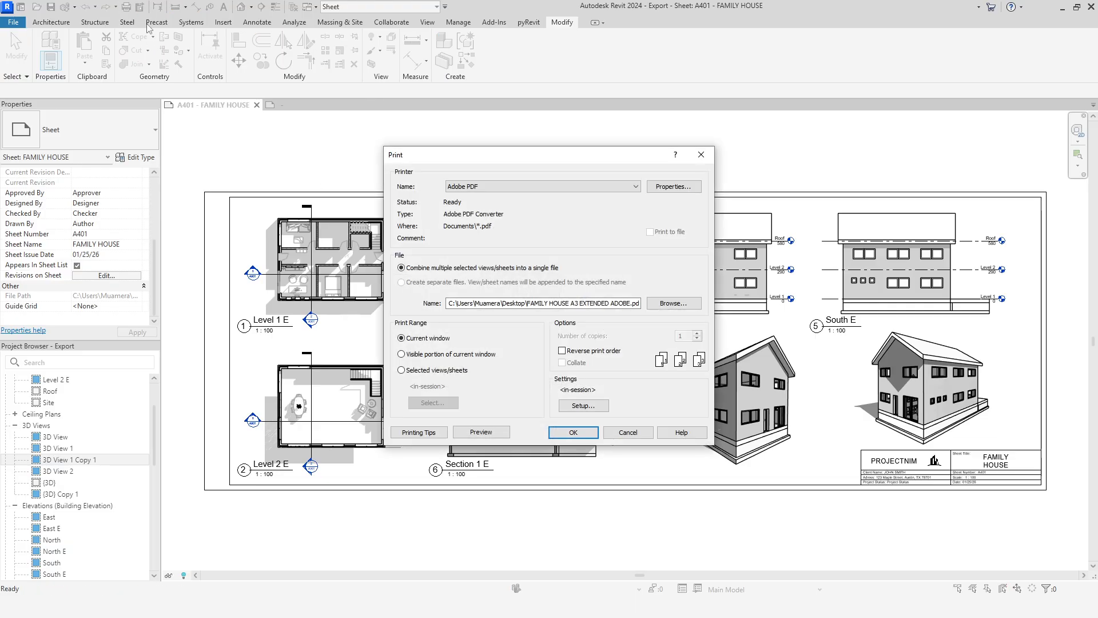
{"action": "left_click", "coordinate": [671, 190]}
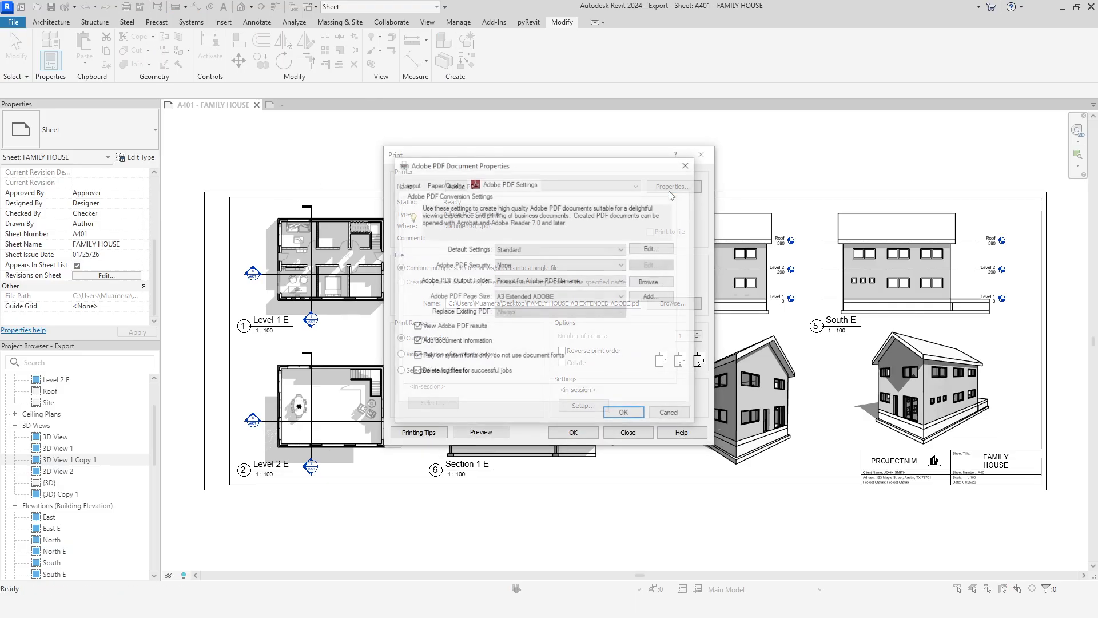
{"action": "left_click", "coordinate": [619, 281]}
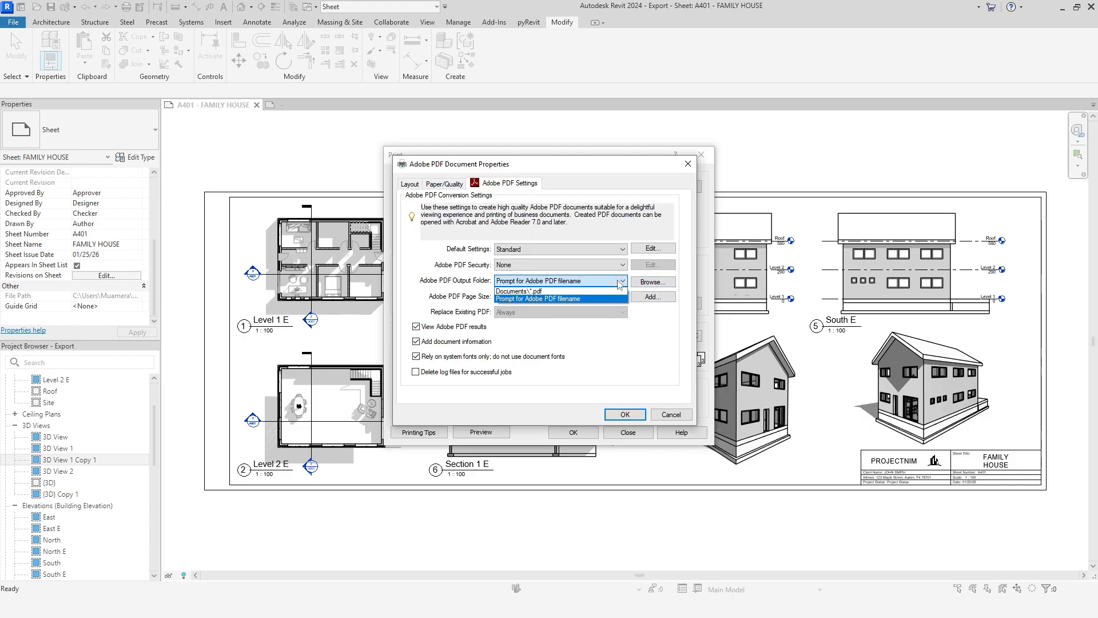
{"action": "left_click", "coordinate": [523, 292]}
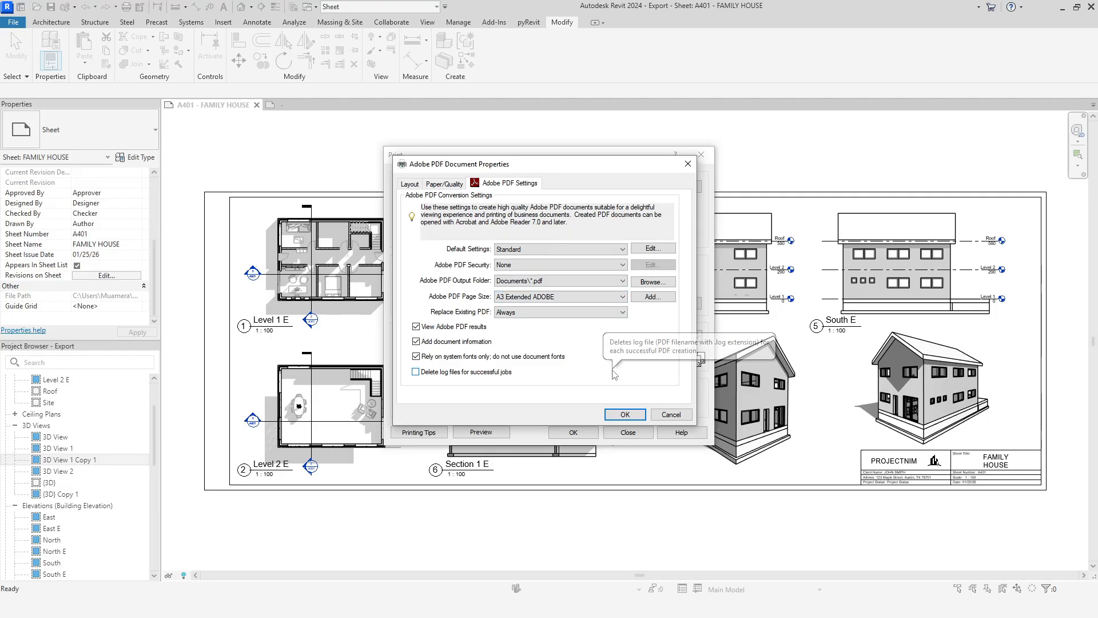
{"action": "left_click", "coordinate": [630, 414]}
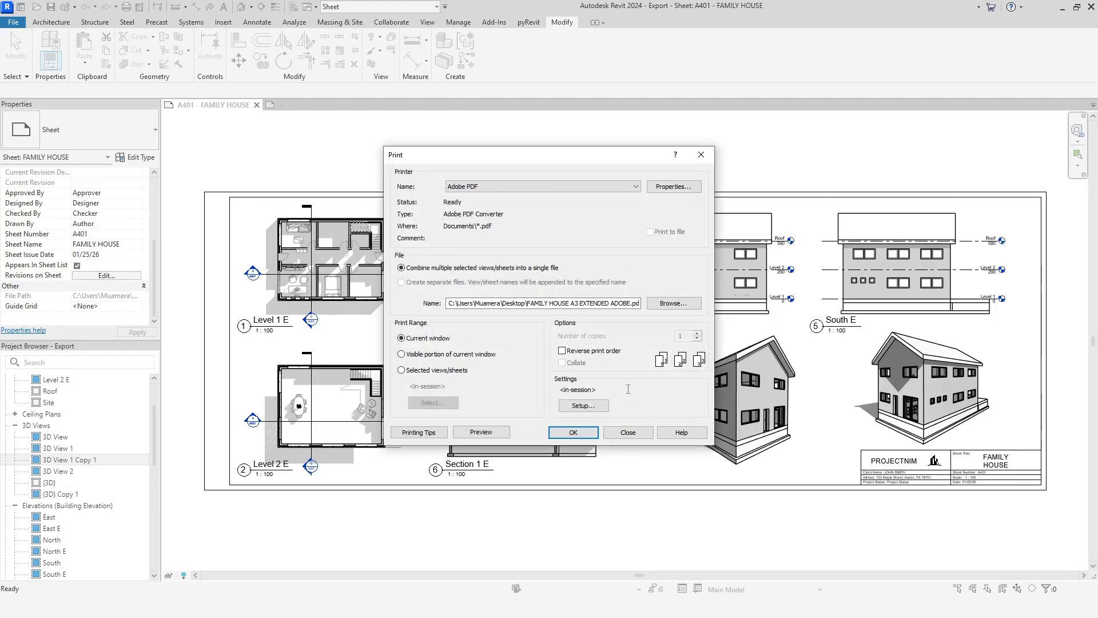
{"action": "left_click", "coordinate": [573, 432]}
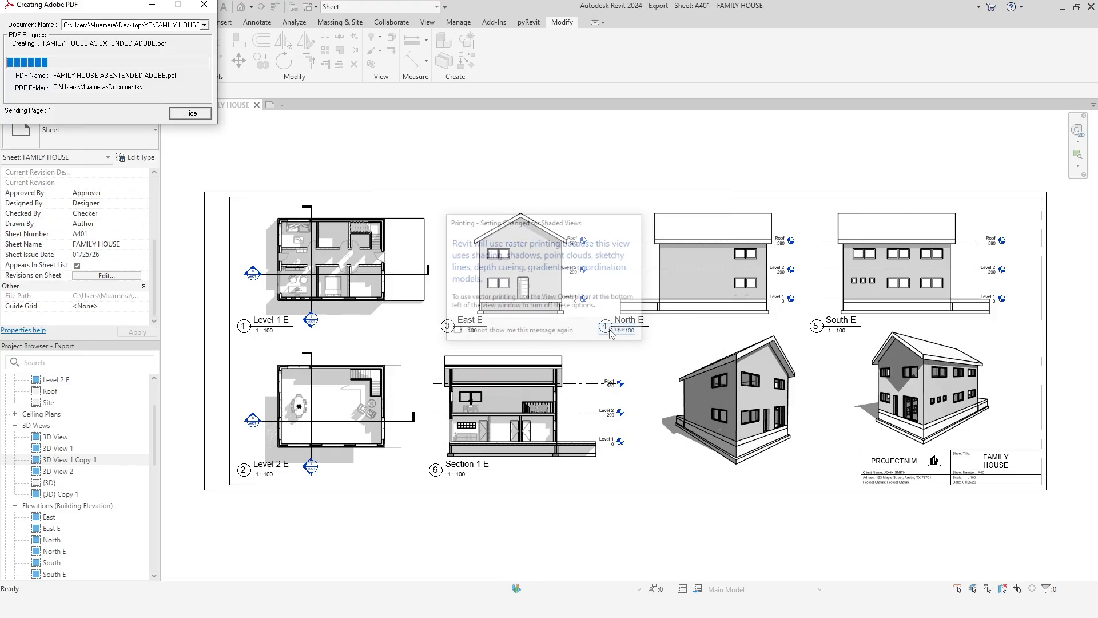